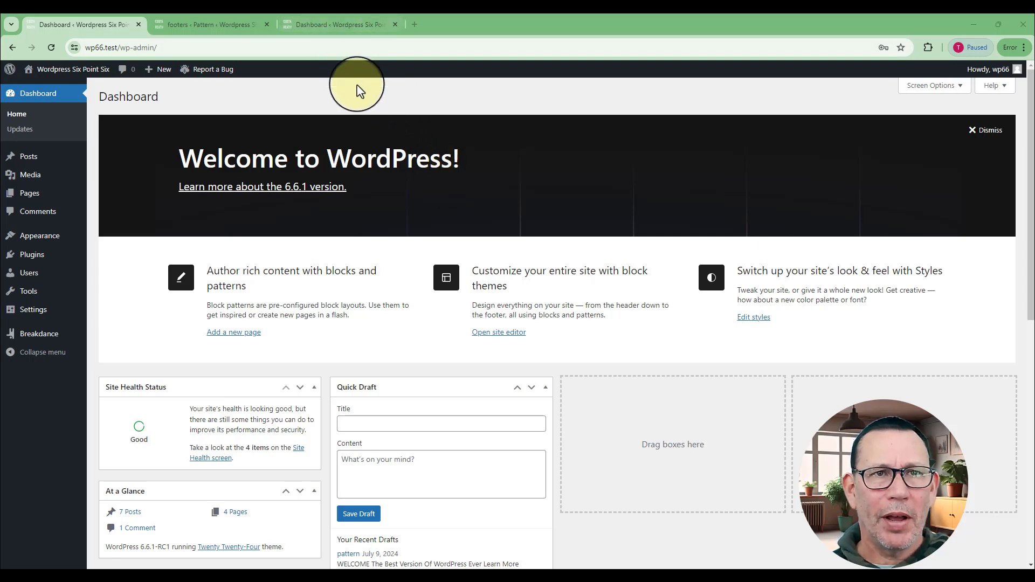
- Go to the site editor's pattern library and show the My patterns category
{"action": "left_click", "coordinate": [347, 32]}
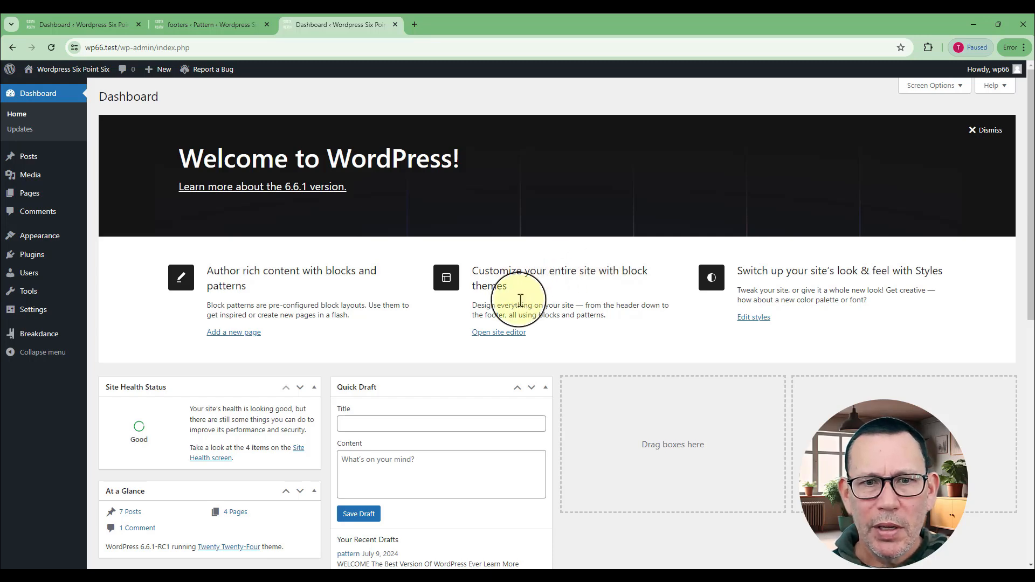
{"action": "left_click", "coordinate": [501, 333]}
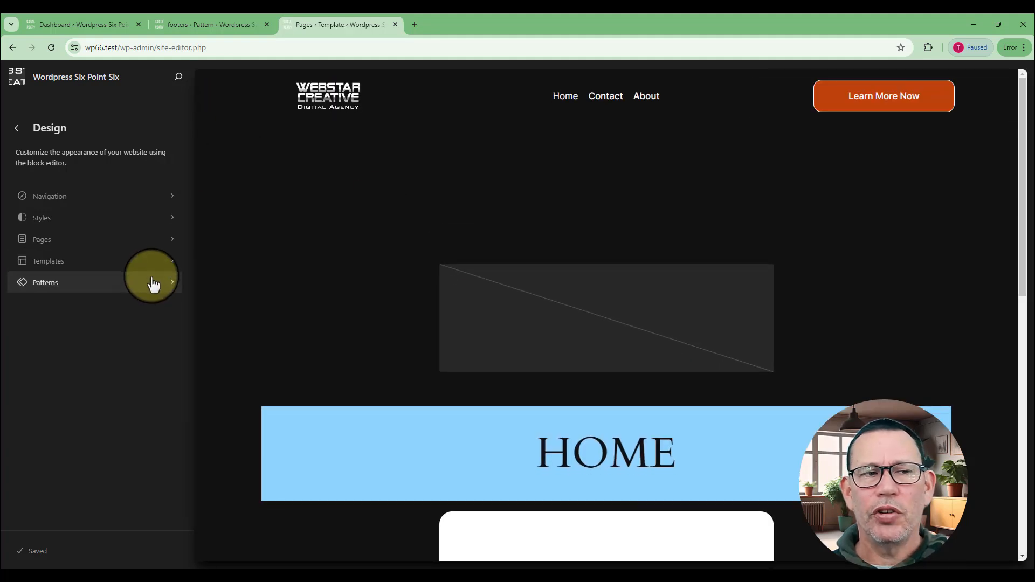
{"action": "left_click", "coordinate": [153, 284]}
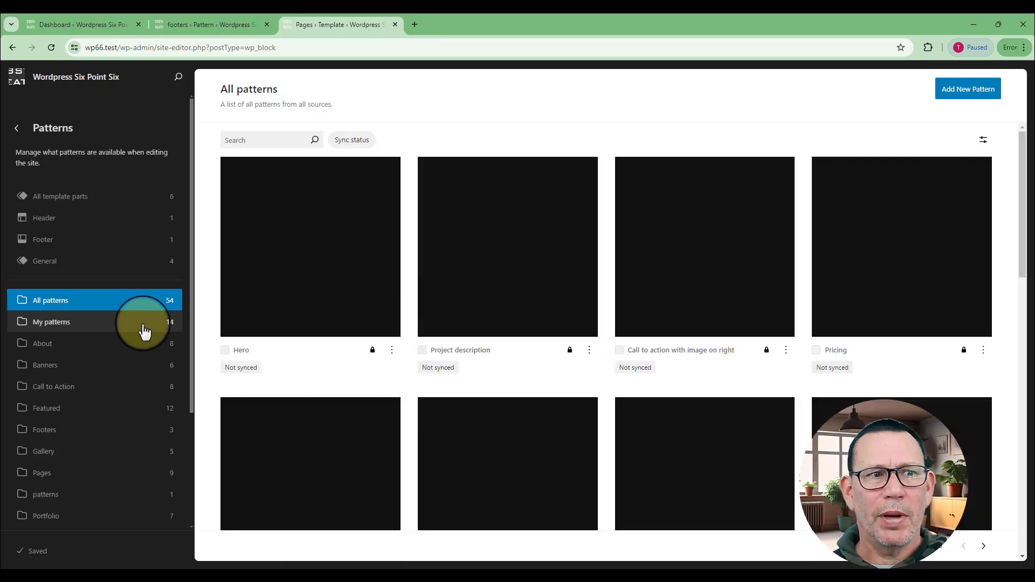
{"action": "left_click", "coordinate": [144, 330]}
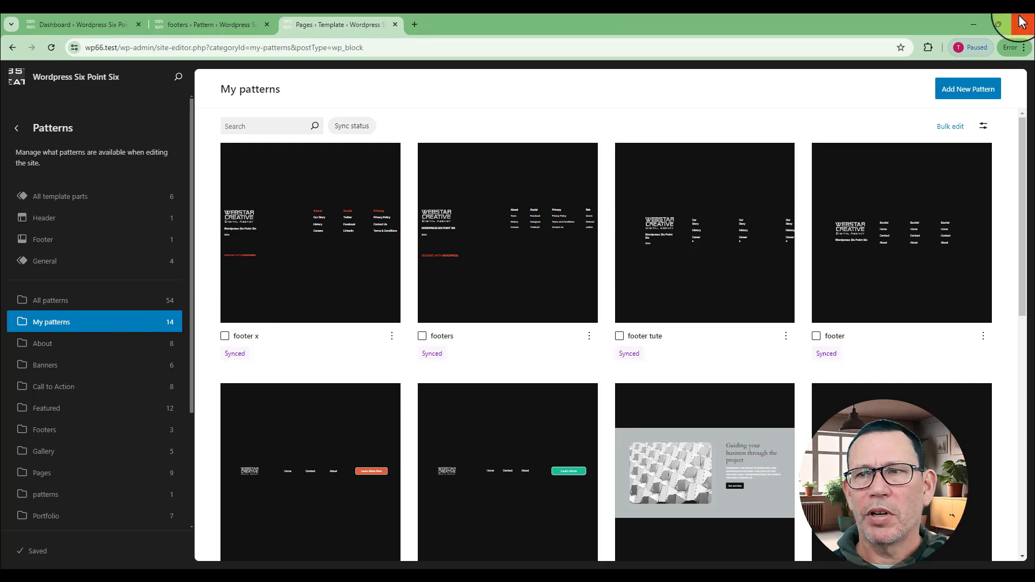
- Create a new synced pattern named "Footer 2024" without a category
{"action": "left_click", "coordinate": [968, 89]}
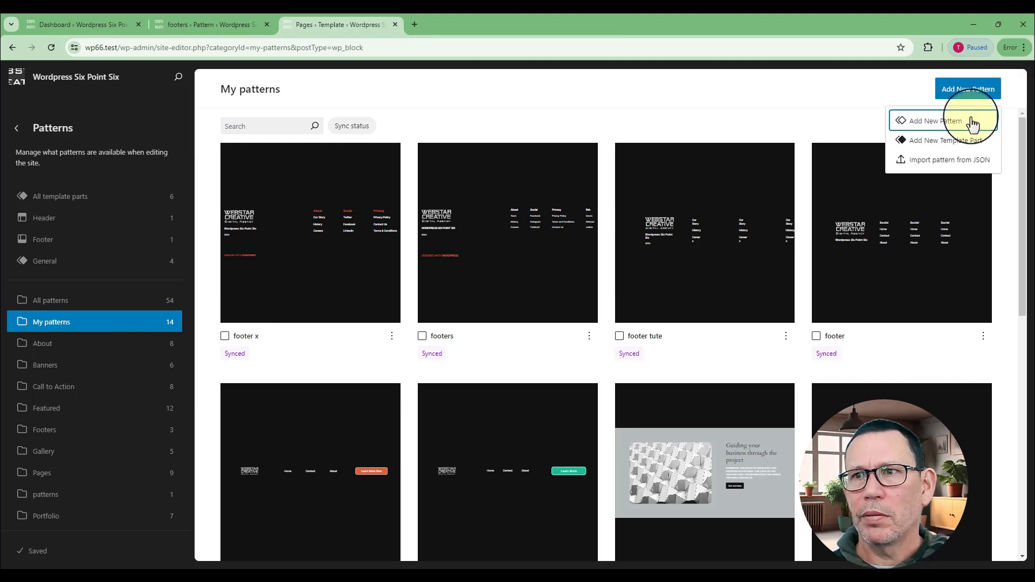
{"action": "left_click", "coordinate": [954, 120]}
{"action": "left_click", "coordinate": [514, 266]}
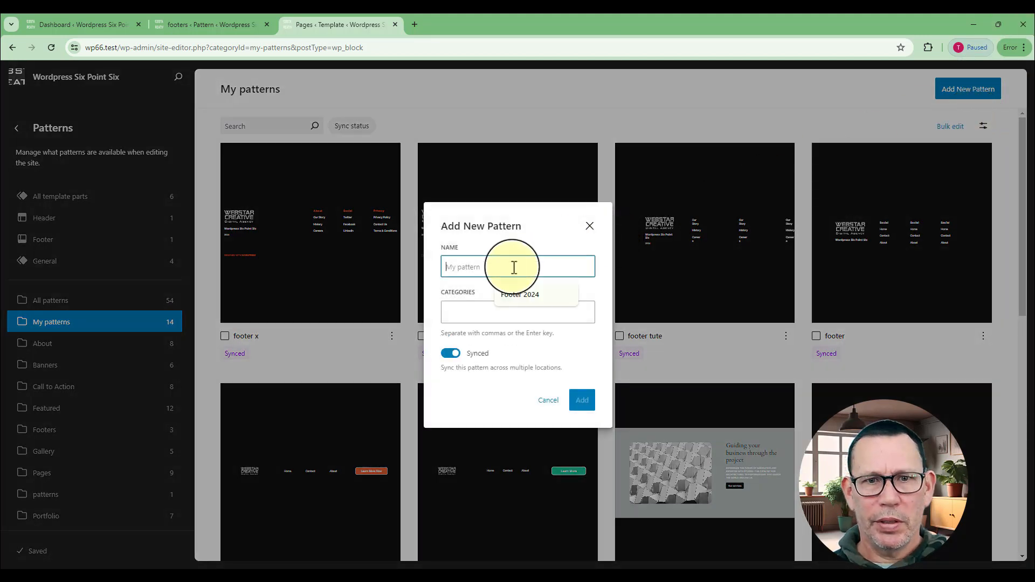
{"action": "left_click", "coordinate": [531, 298]}
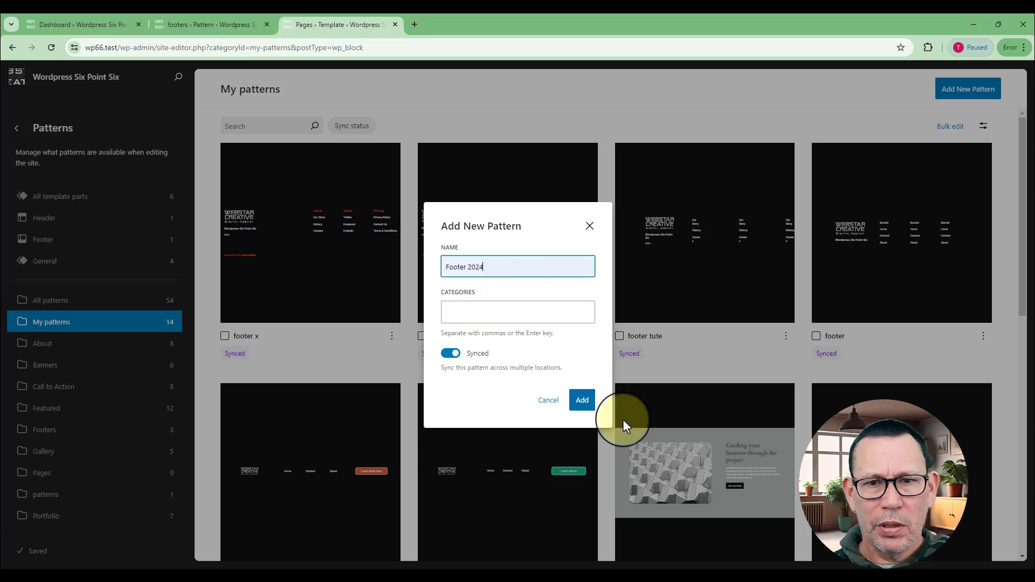
{"action": "left_click", "coordinate": [581, 402]}
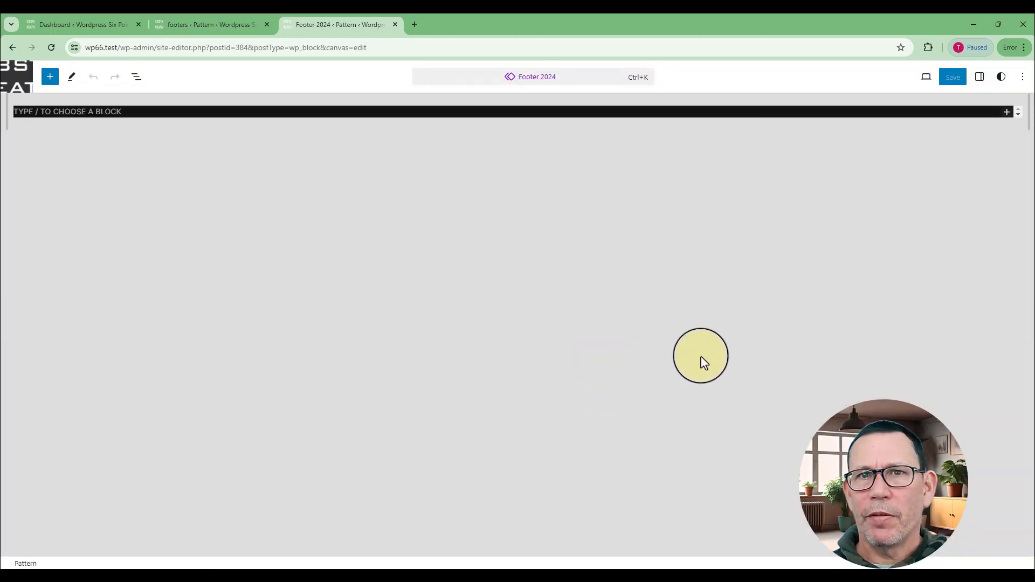
- Insert a Group block with the plain Group layout into the empty pattern
{"action": "left_click", "coordinate": [1007, 112]}
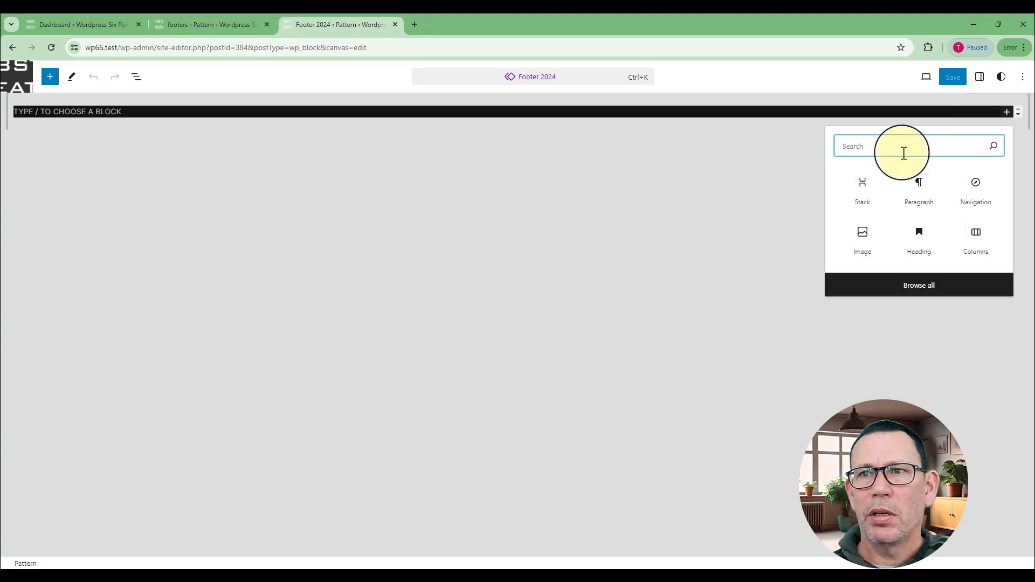
{"action": "type", "text": "group"}
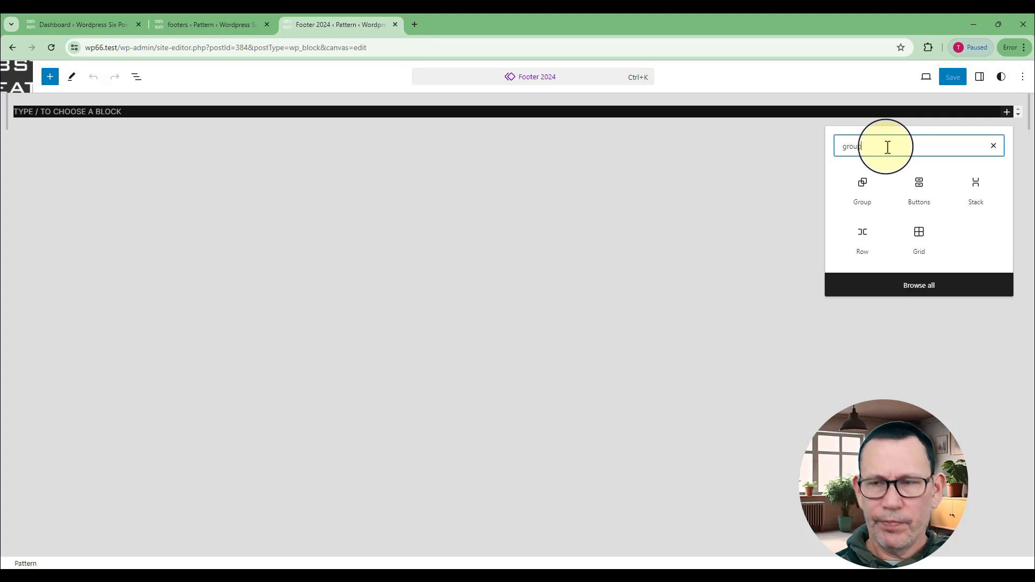
{"action": "left_click", "coordinate": [863, 195]}
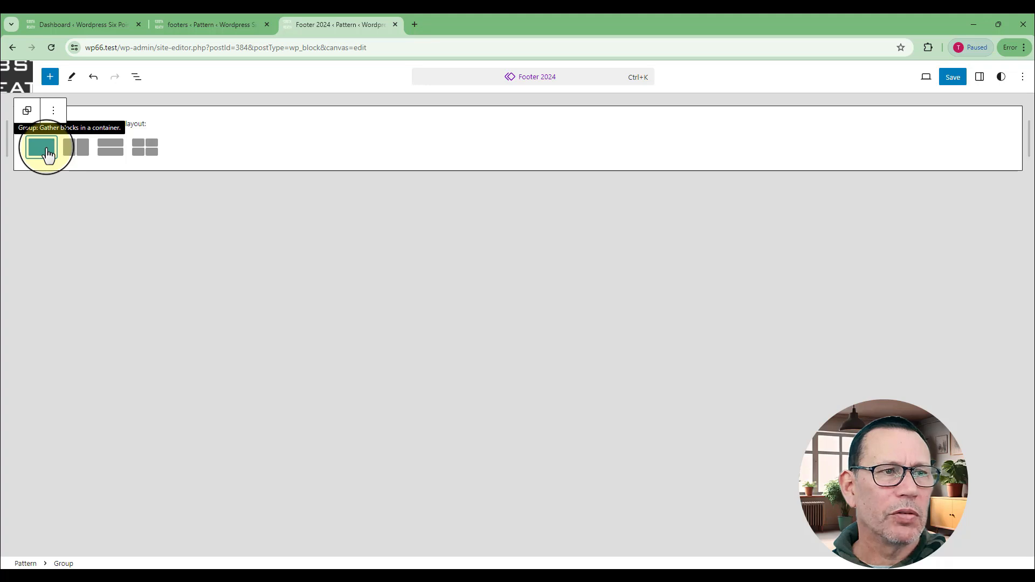
{"action": "left_click", "coordinate": [43, 149]}
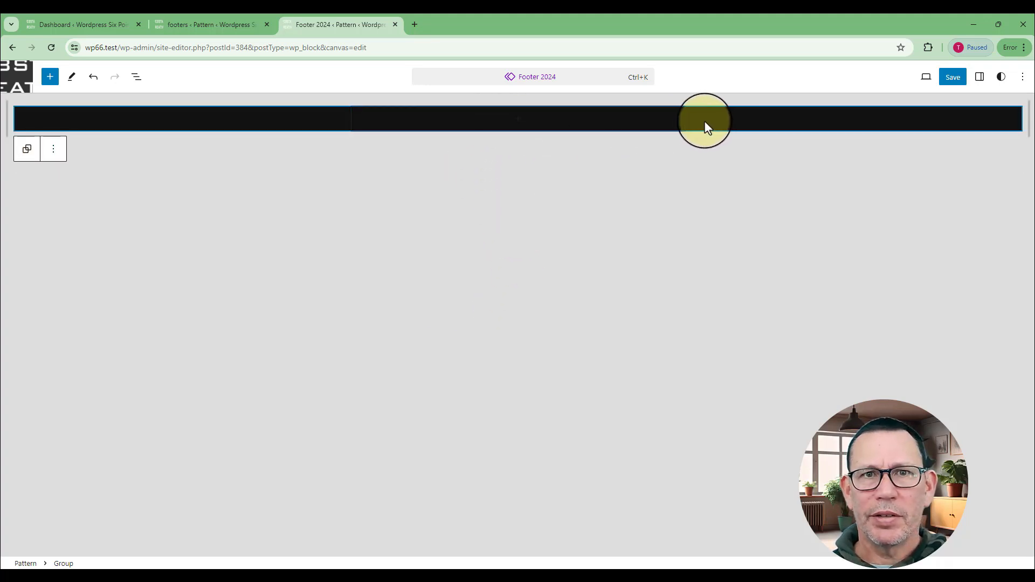
- Add a Columns block with the 33 / 33 / 33 layout inside the group
{"action": "left_click", "coordinate": [519, 122]}
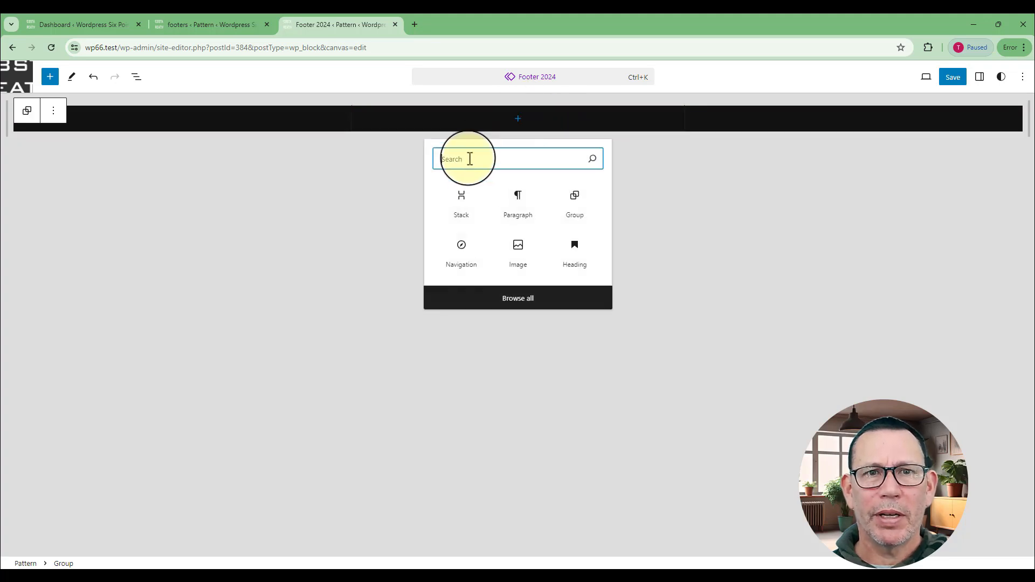
{"action": "type", "text": "colum"}
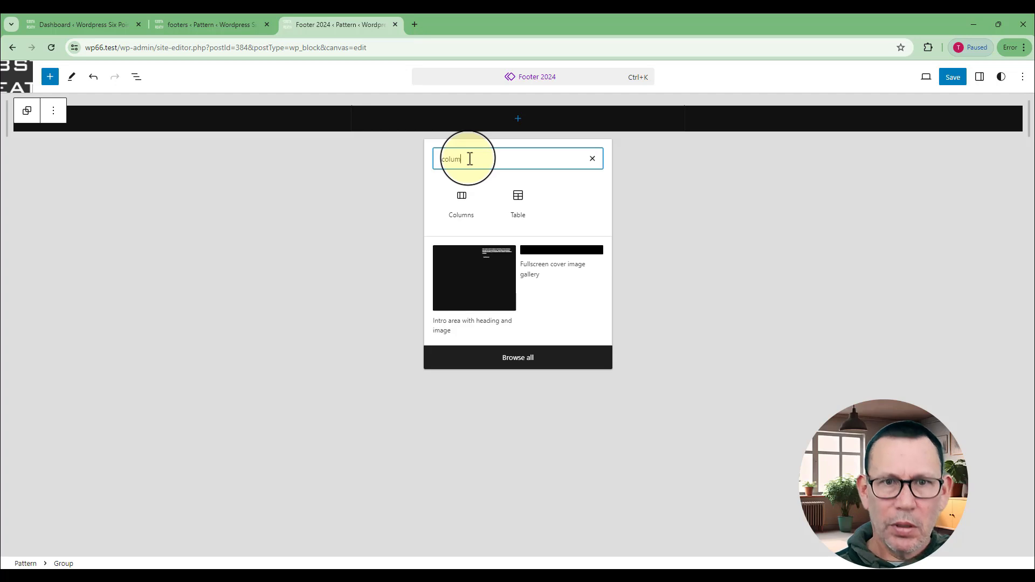
{"action": "left_click", "coordinate": [462, 206]}
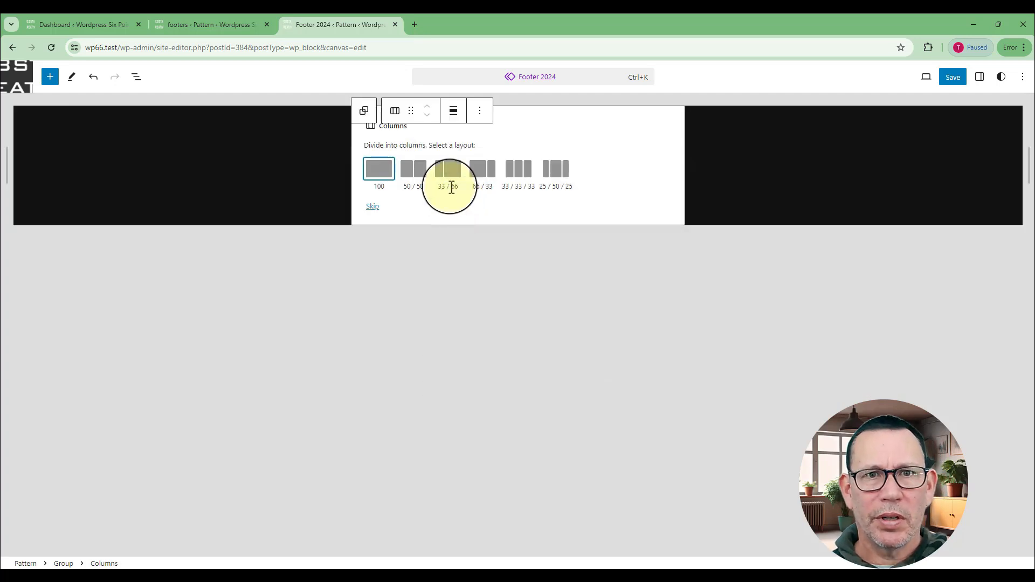
{"action": "left_click", "coordinate": [519, 169]}
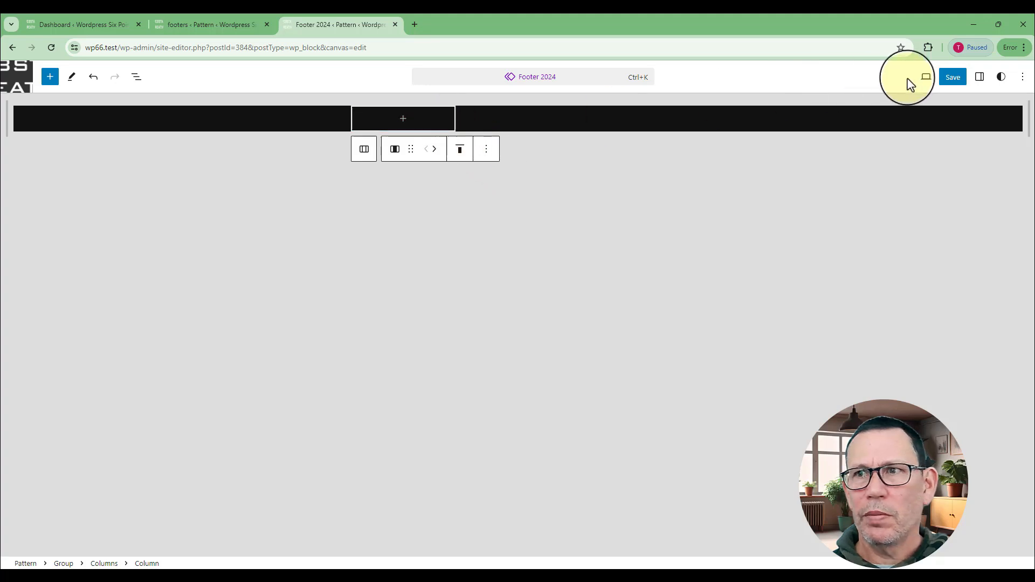
- Show the block settings and set the first column's width to 30%
{"action": "left_click", "coordinate": [980, 81]}
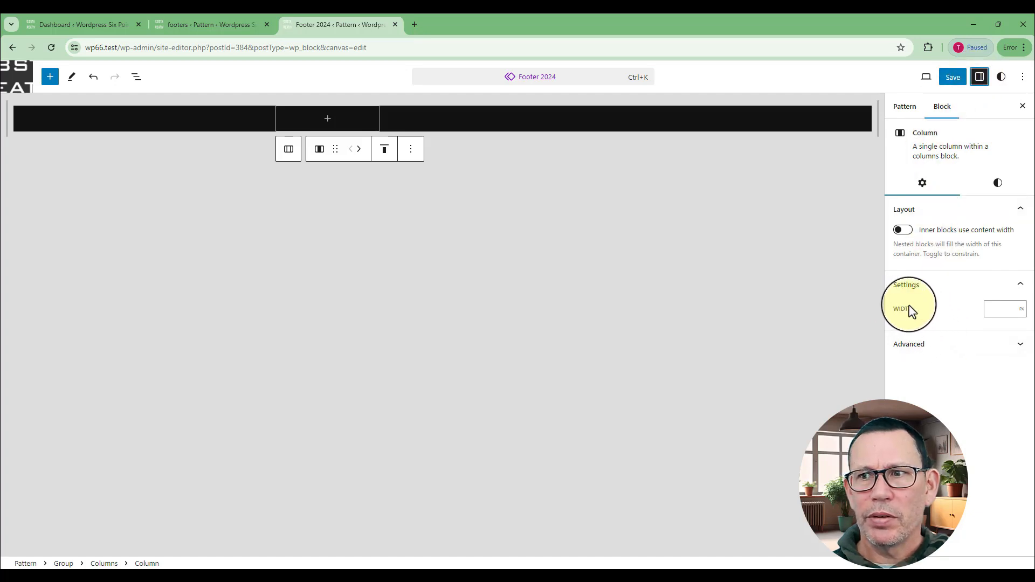
{"action": "left_click", "coordinate": [1021, 310]}
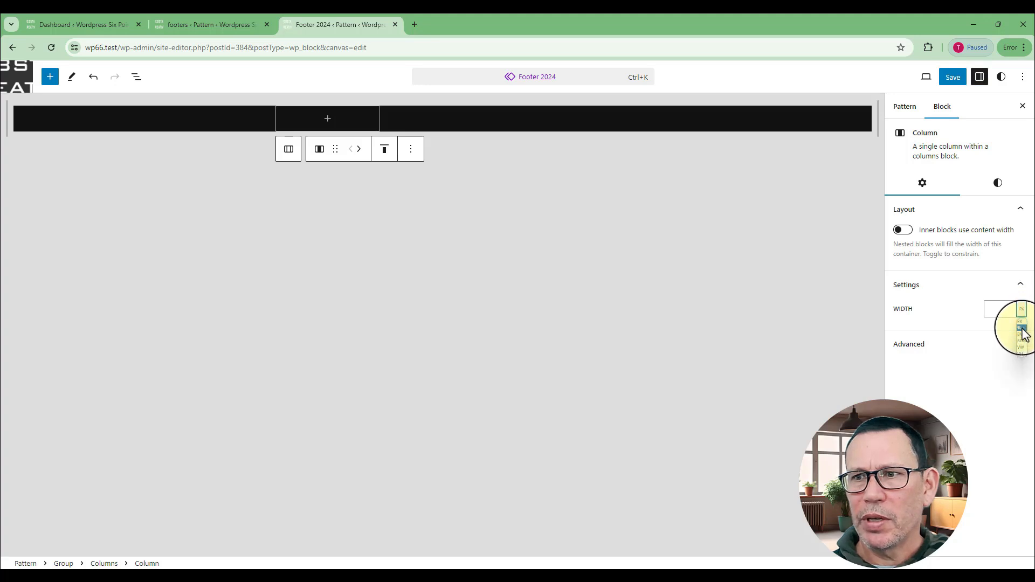
{"action": "left_click", "coordinate": [1020, 328]}
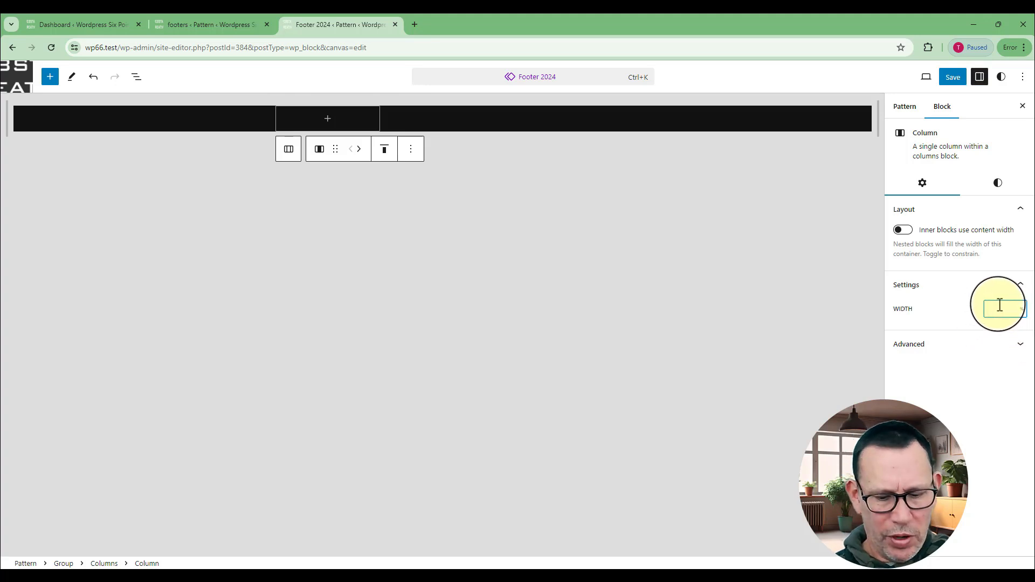
{"action": "type", "text": "30"}
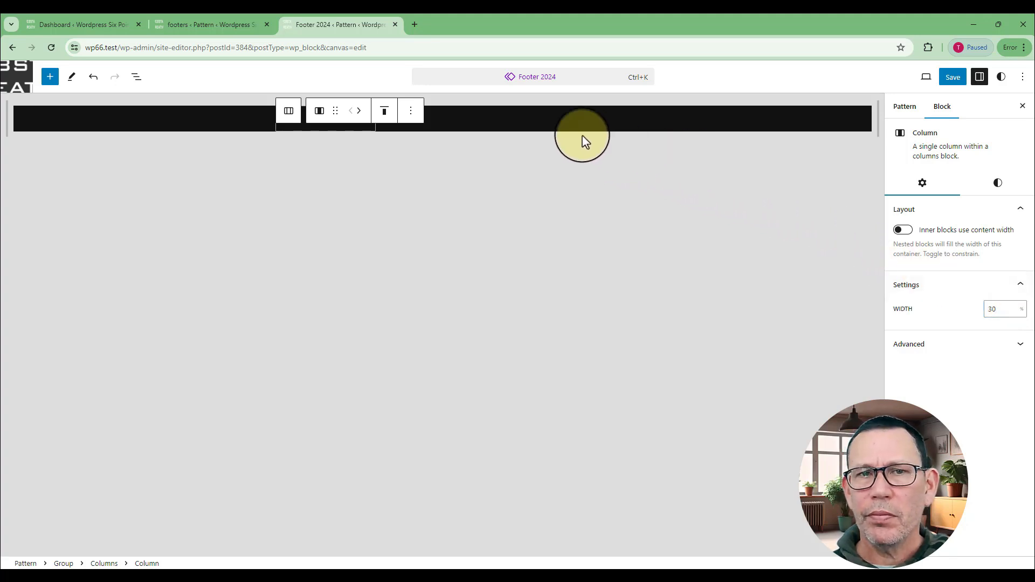
- Set the middle column's width to 20%
{"action": "left_click", "coordinate": [439, 130]}
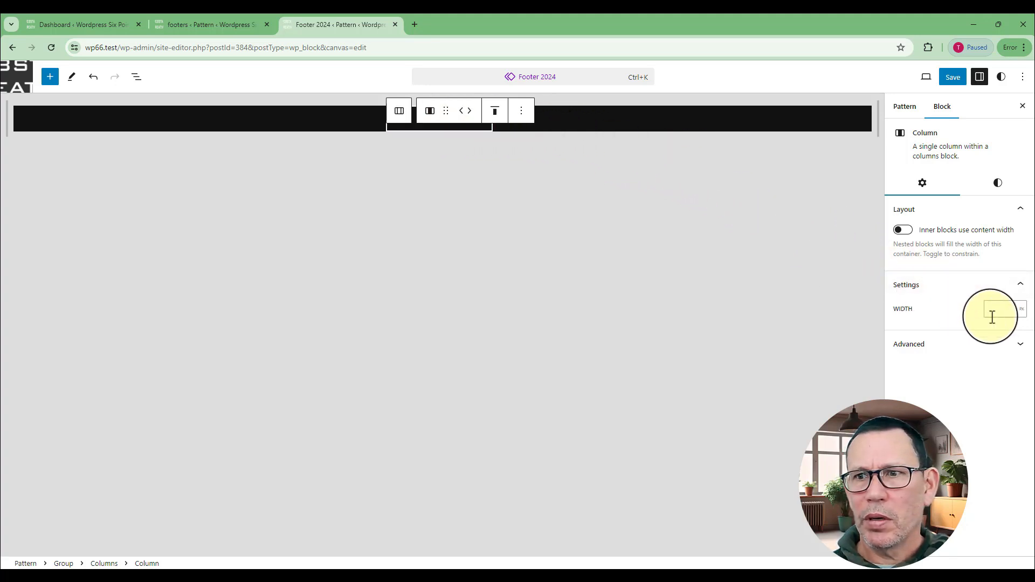
{"action": "left_click", "coordinate": [1021, 310]}
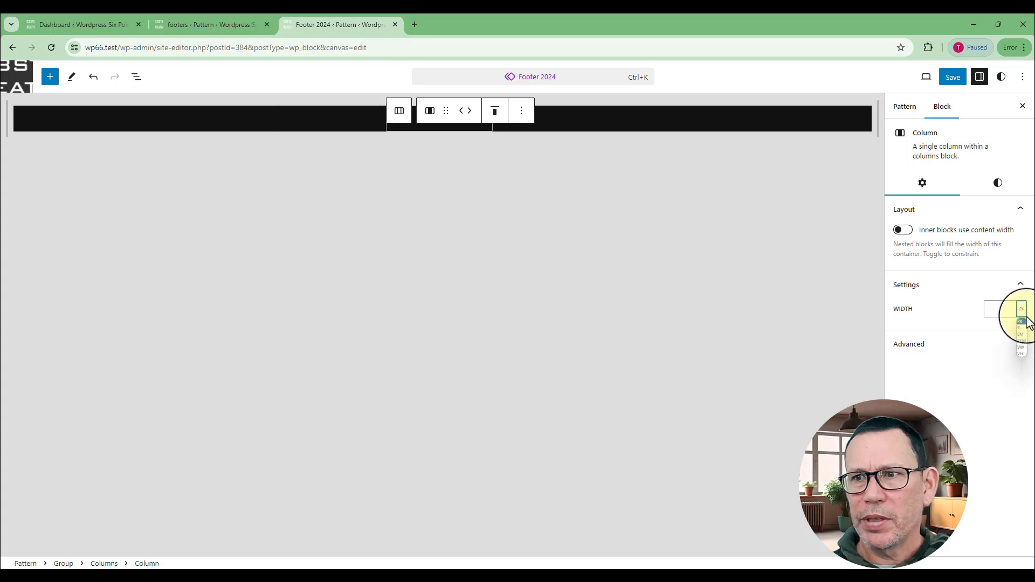
{"action": "left_click", "coordinate": [1019, 328]}
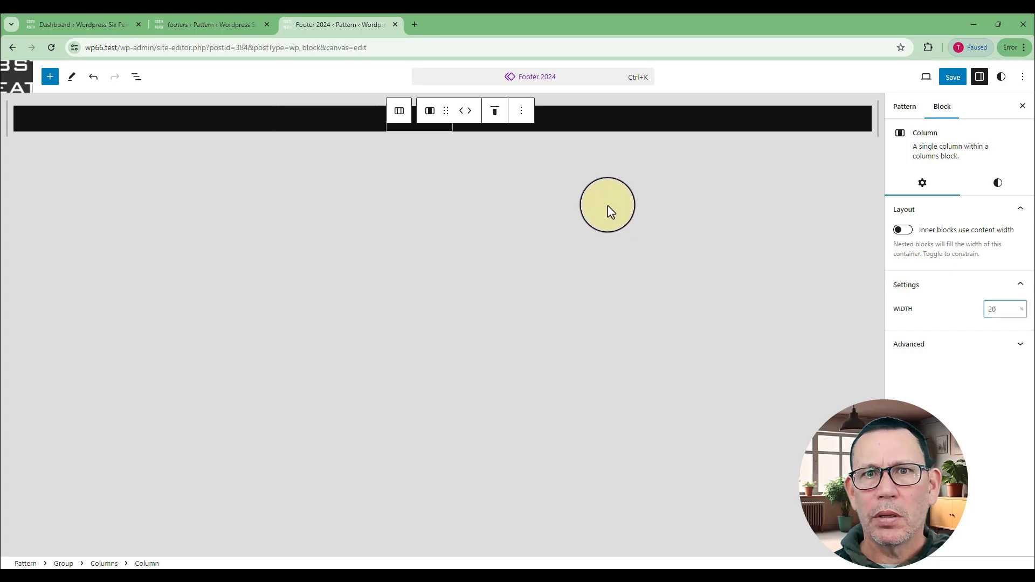
{"action": "left_click", "coordinate": [602, 201]}
- Set the third column's width to 50%
{"action": "left_click", "coordinate": [488, 129]}
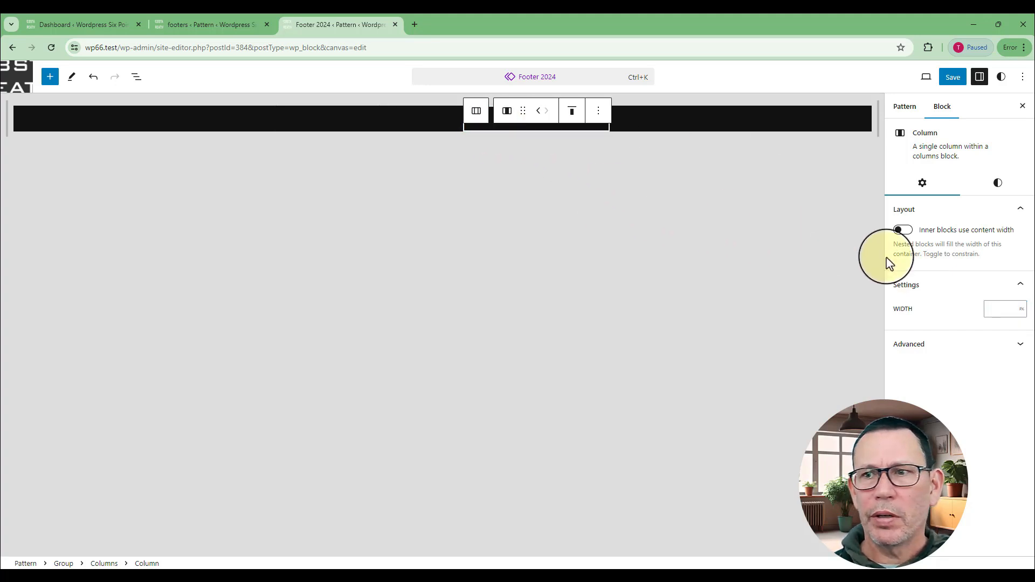
{"action": "left_click", "coordinate": [1024, 312]}
{"action": "left_click", "coordinate": [1022, 323]}
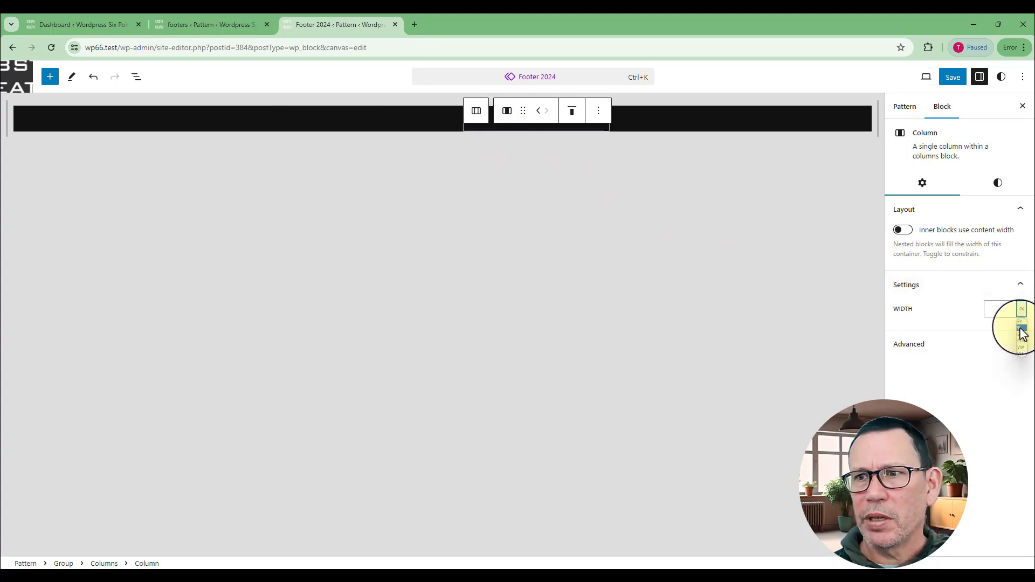
{"action": "type", "text": "50"}
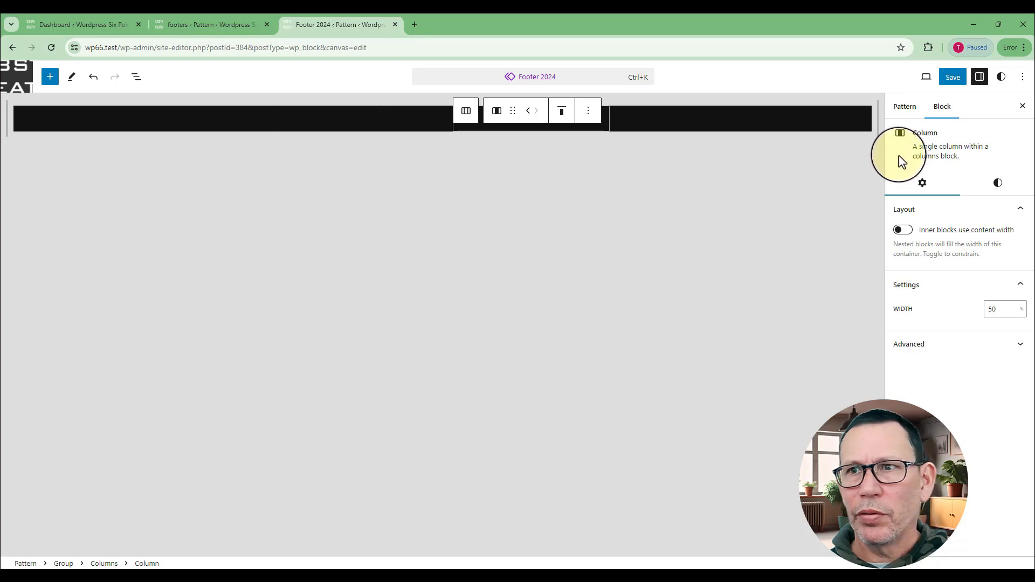
- Align the parent Columns block to Wide width
{"action": "left_click", "coordinate": [467, 111]}
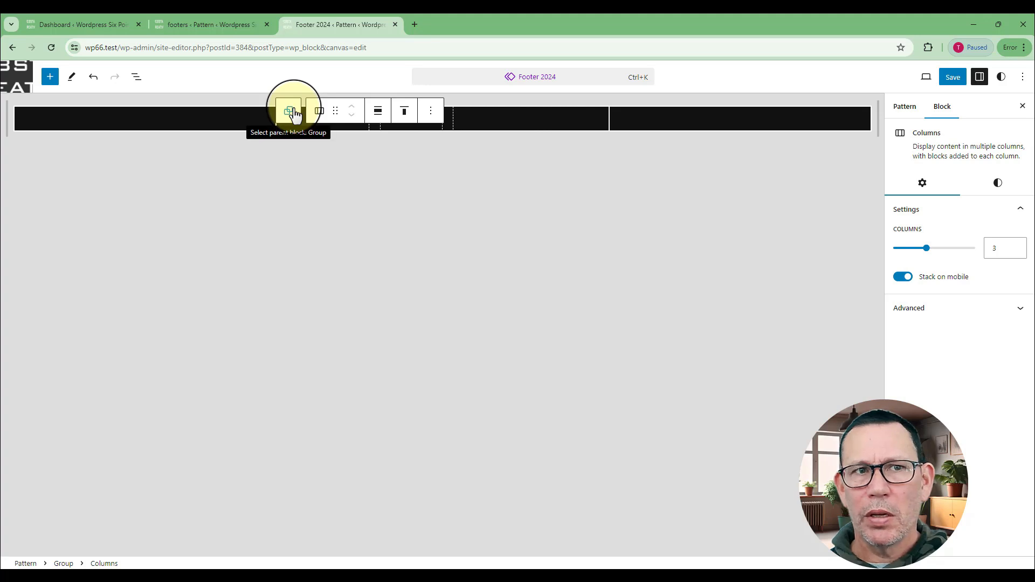
{"action": "left_click", "coordinate": [382, 114]}
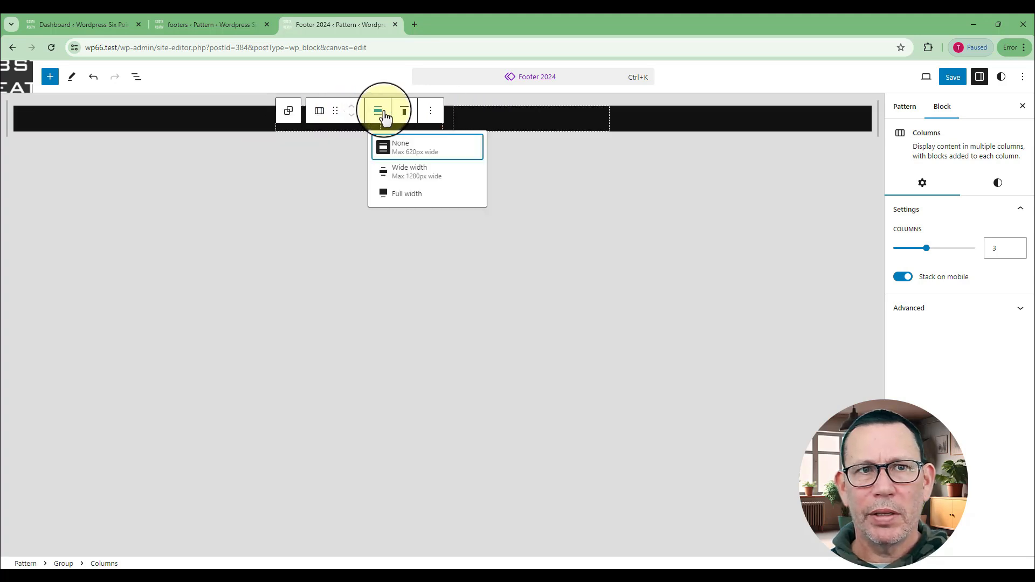
{"action": "left_click", "coordinate": [427, 177]}
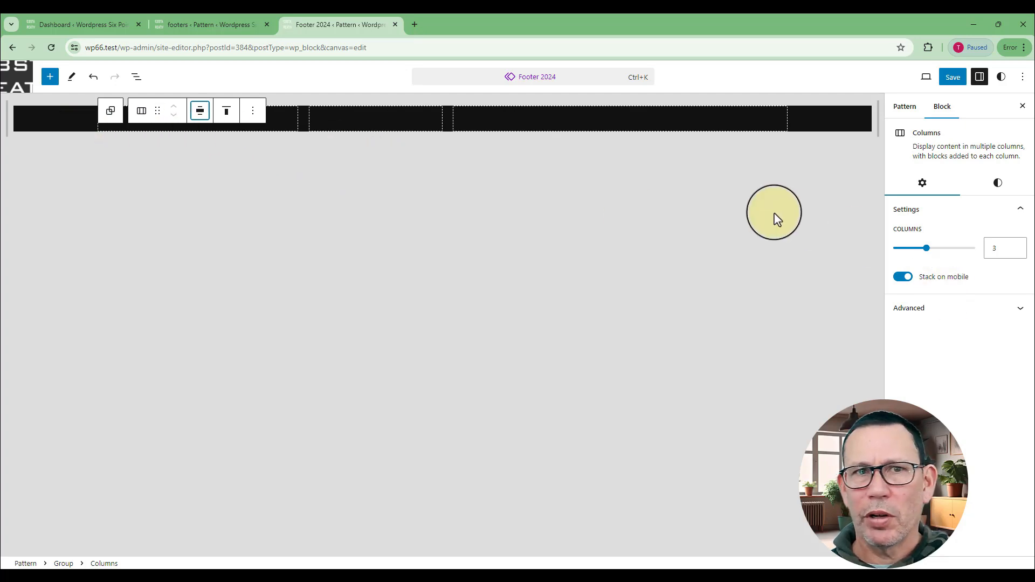
- Set the outer Group block's top and bottom padding to 4
{"action": "left_click", "coordinate": [851, 128]}
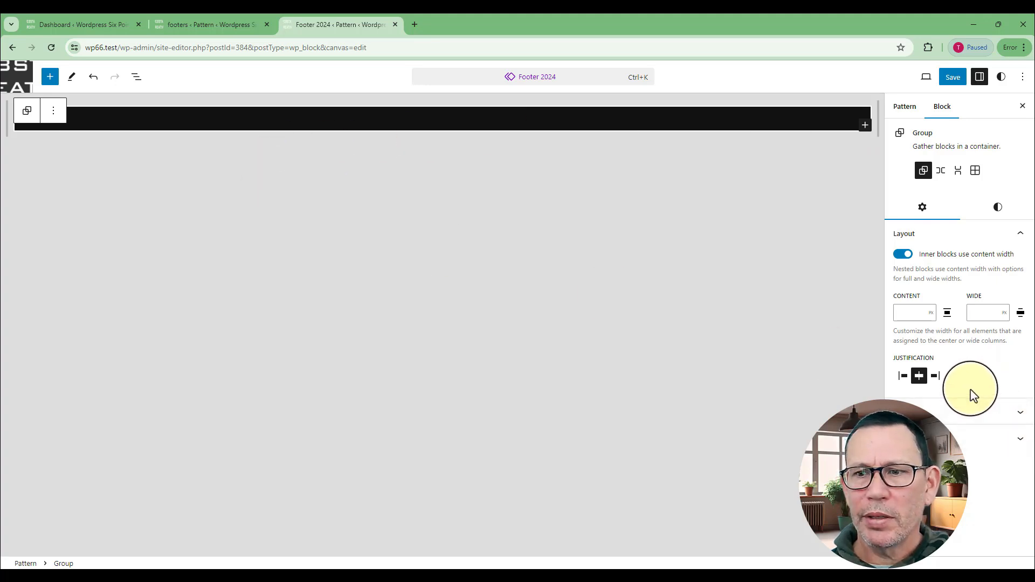
{"action": "left_click", "coordinate": [998, 209]}
{"action": "scroll", "coordinate": [986, 323], "scroll_direction": "down", "scroll_amount": 4}
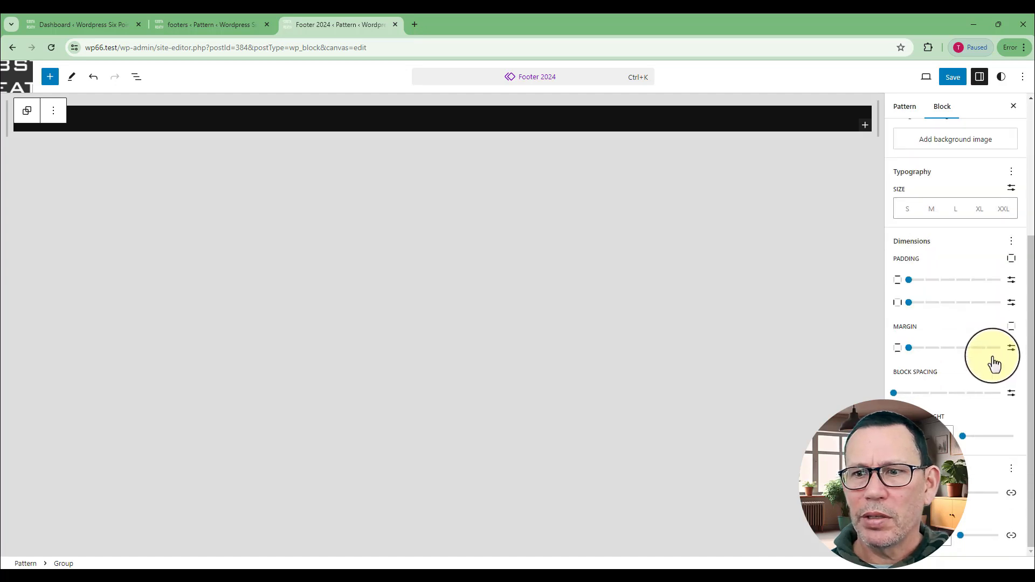
{"action": "left_click_drag", "start_coordinate": [908, 279], "coordinate": [968, 282]}
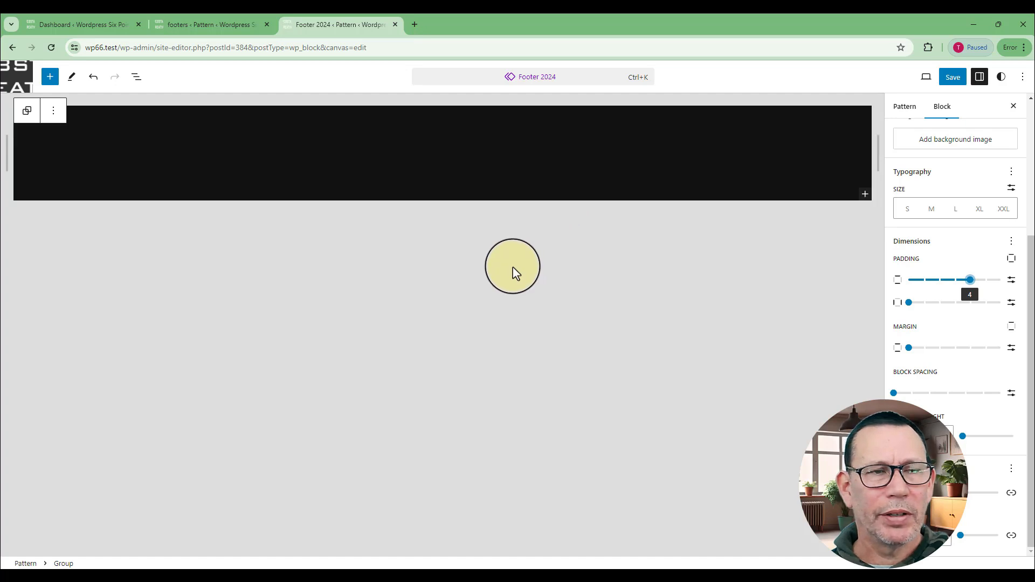
- Add a Stack block inside the first column of the footer
{"action": "left_click", "coordinate": [285, 153]}
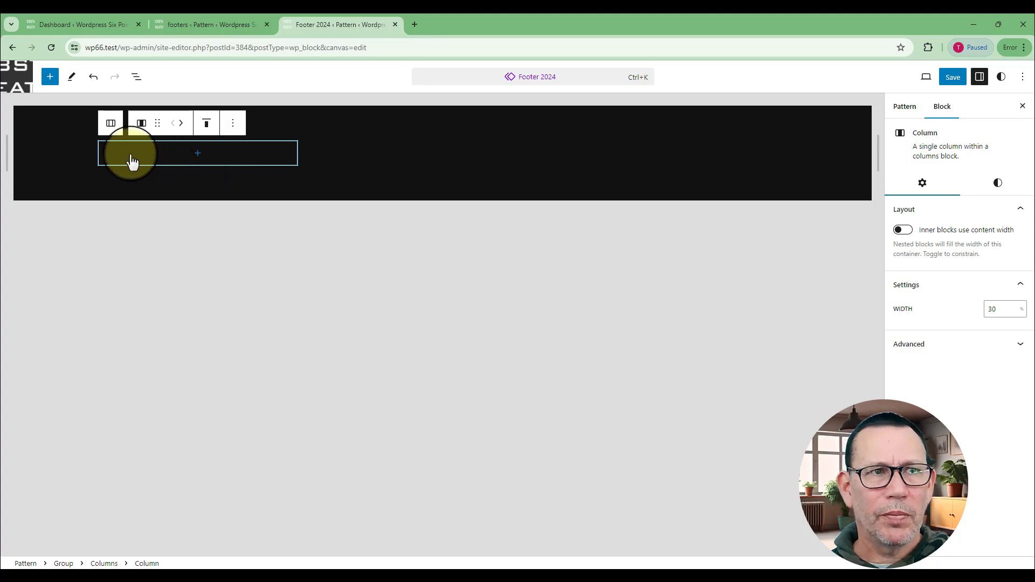
{"action": "left_click", "coordinate": [112, 124]}
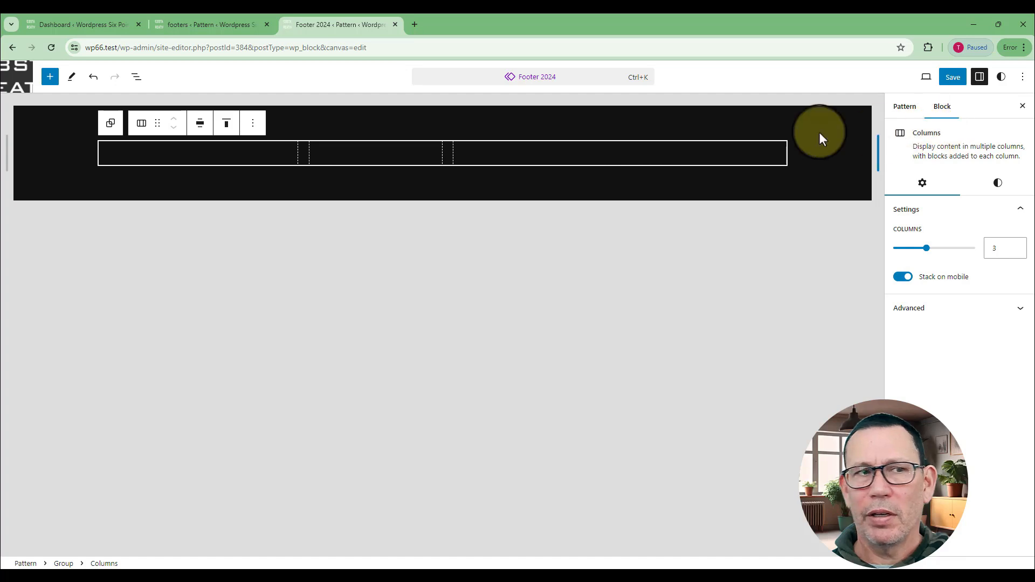
{"action": "left_click", "coordinate": [210, 156]}
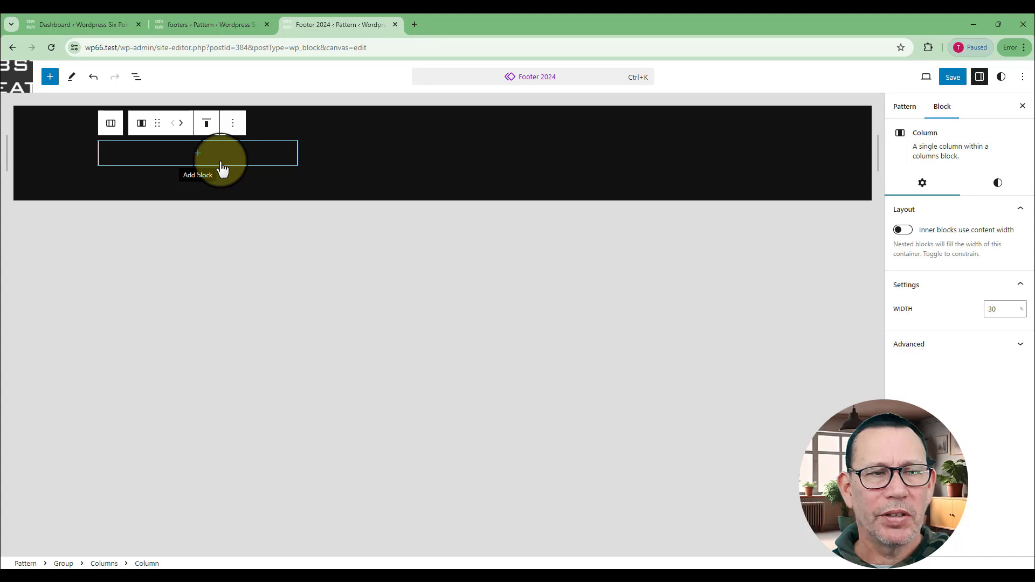
{"action": "left_click", "coordinate": [197, 155]}
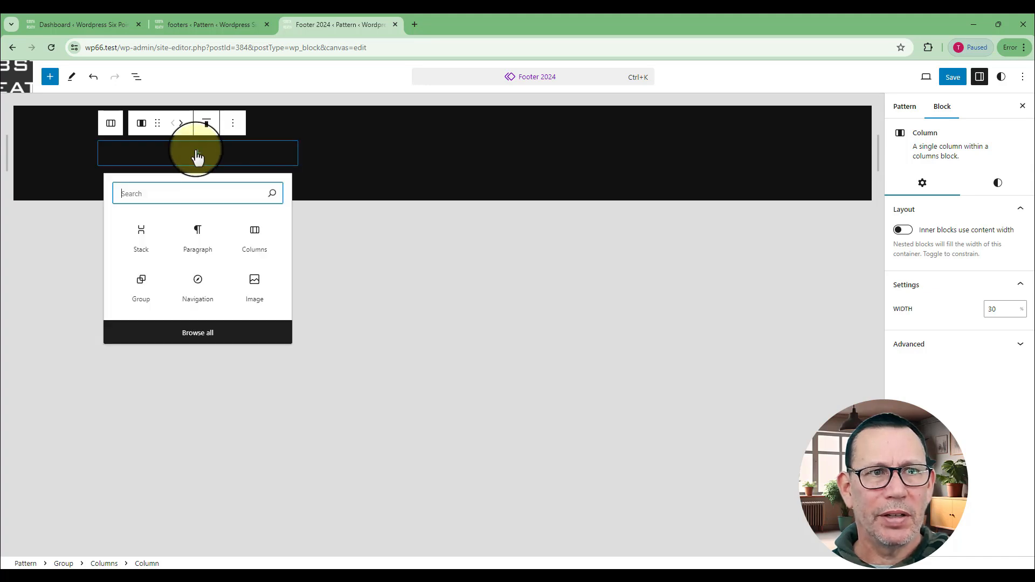
{"action": "left_click", "coordinate": [150, 243]}
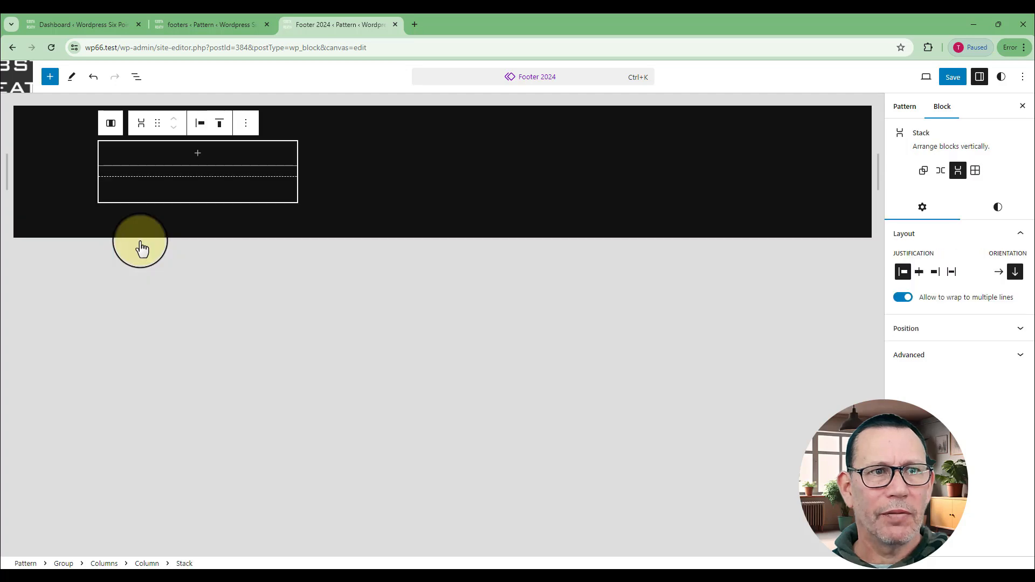
- Insert an Image block in the first column's stack using the black site-logo.png from the Media Library
{"action": "left_click", "coordinate": [199, 159]}
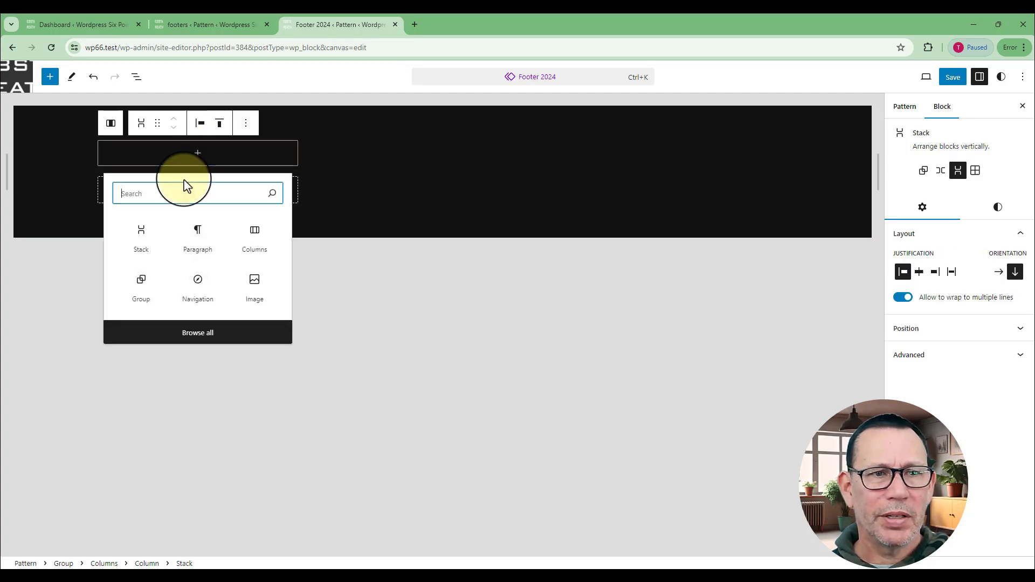
{"action": "type", "text": "image"}
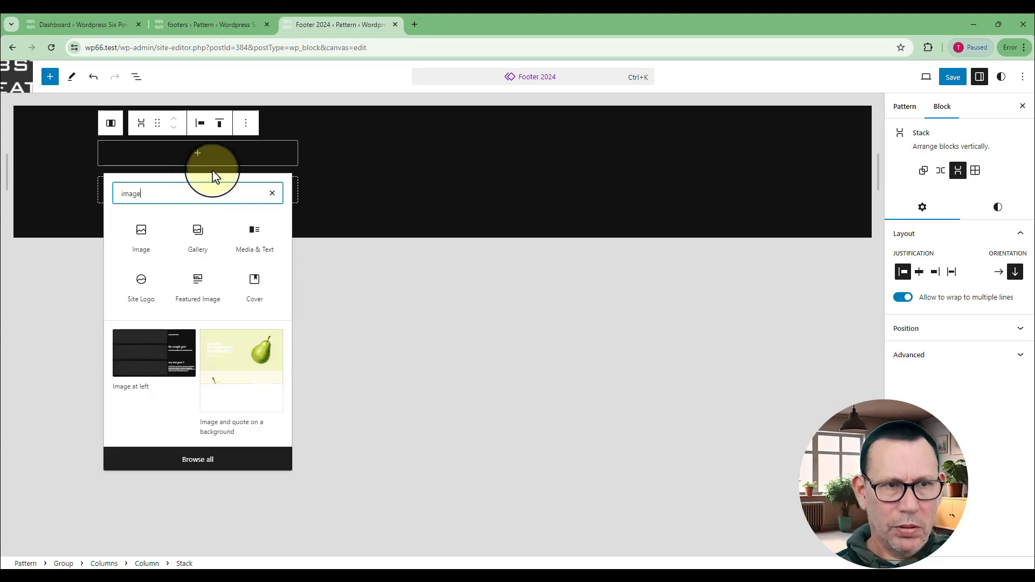
{"action": "left_click", "coordinate": [148, 240]}
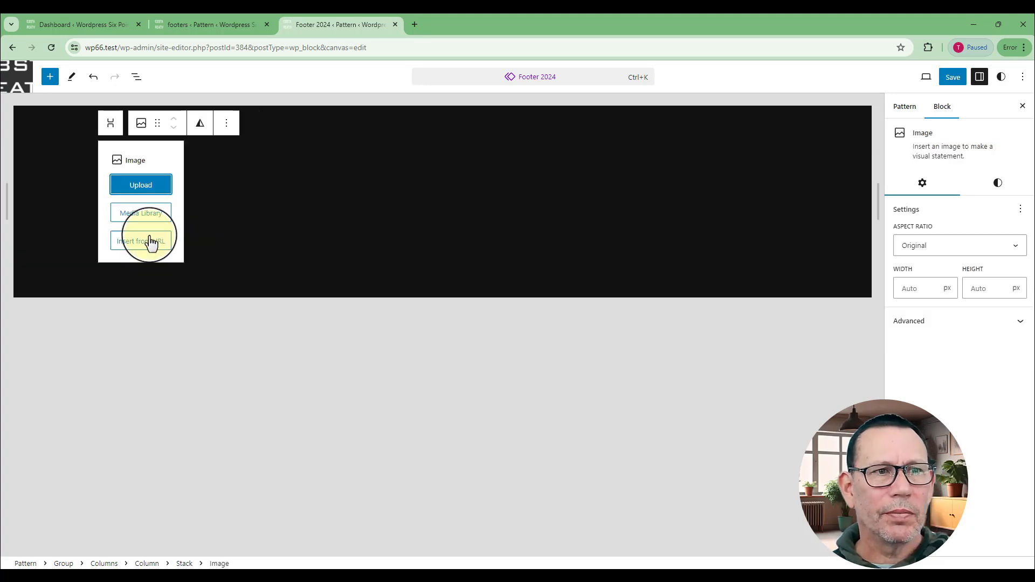
{"action": "left_click", "coordinate": [143, 215]}
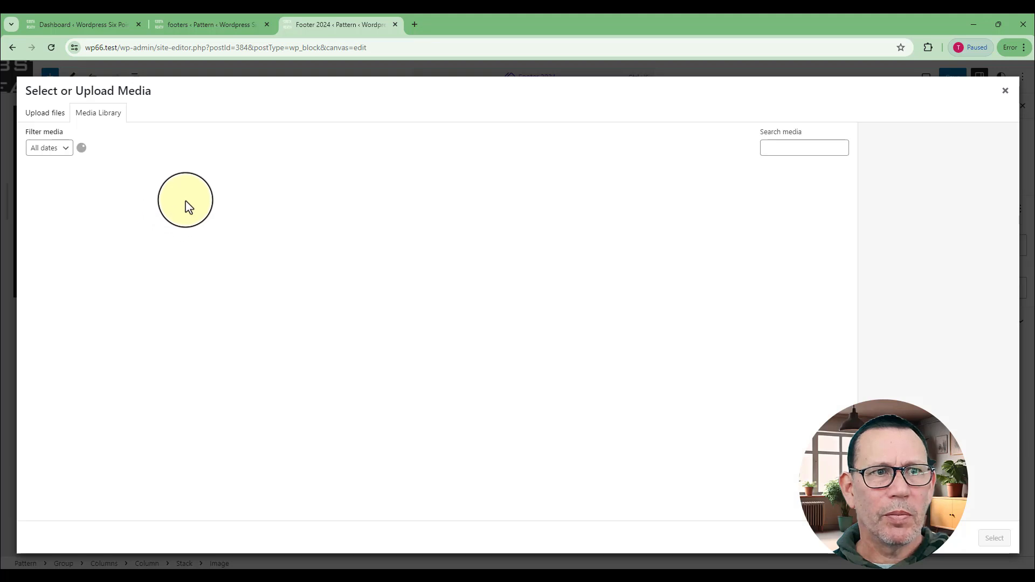
{"action": "left_click", "coordinate": [638, 214]}
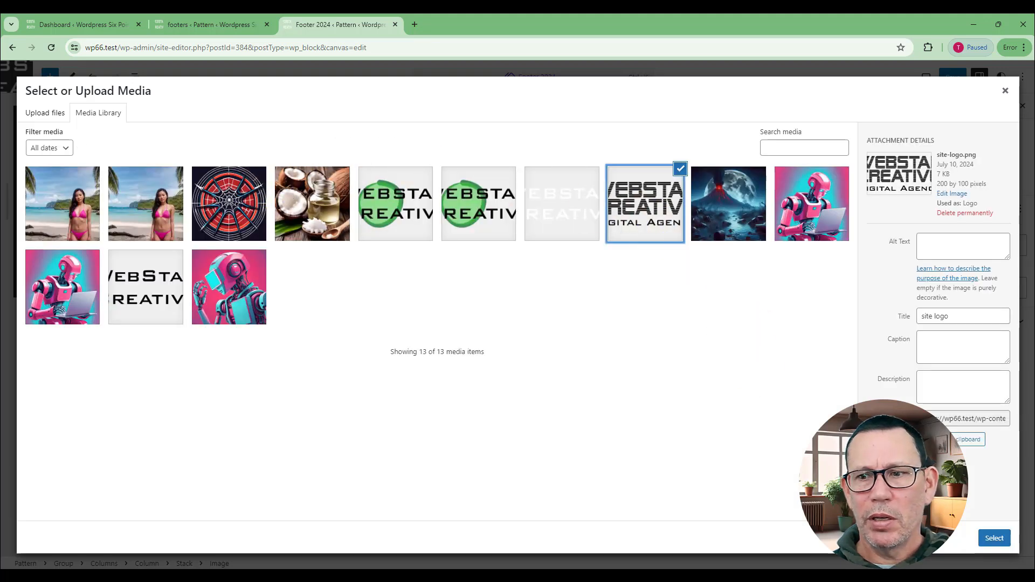
{"action": "left_click", "coordinate": [993, 538]}
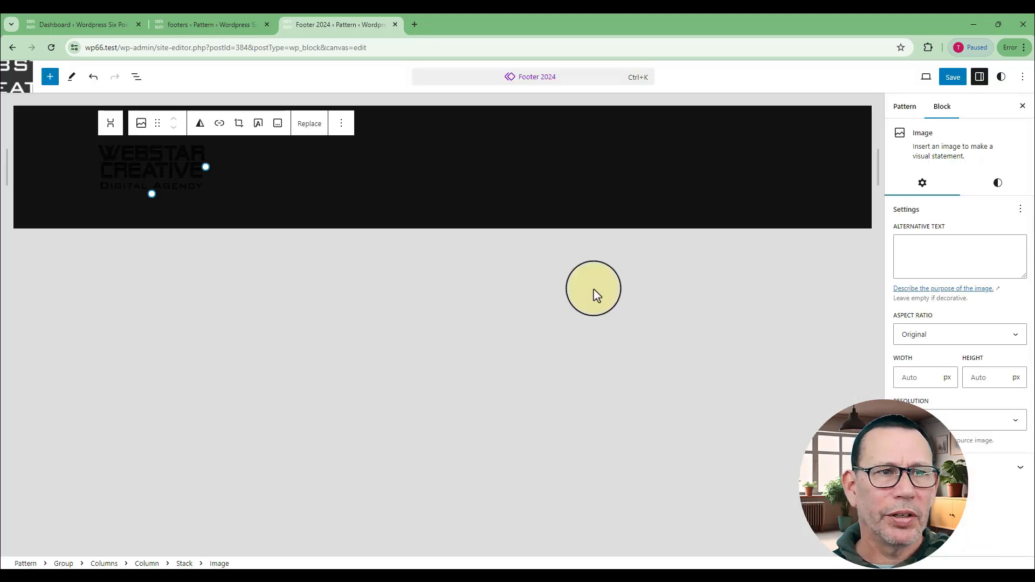
- Apply the black-and-white duotone filter to the logo image and change its shadows colour to #FEFEFE
{"action": "left_click", "coordinate": [149, 161]}
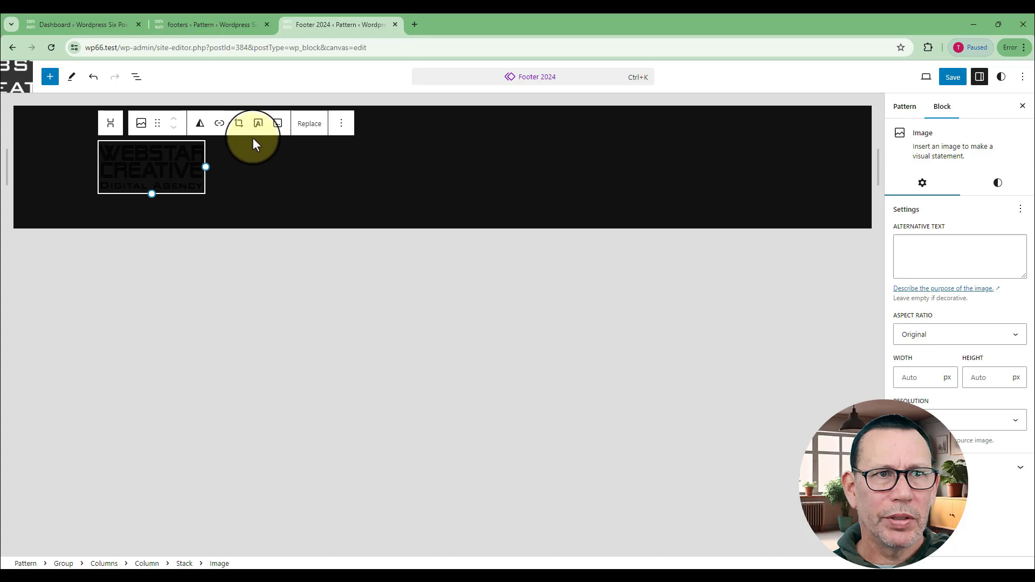
{"action": "left_click", "coordinate": [199, 125]}
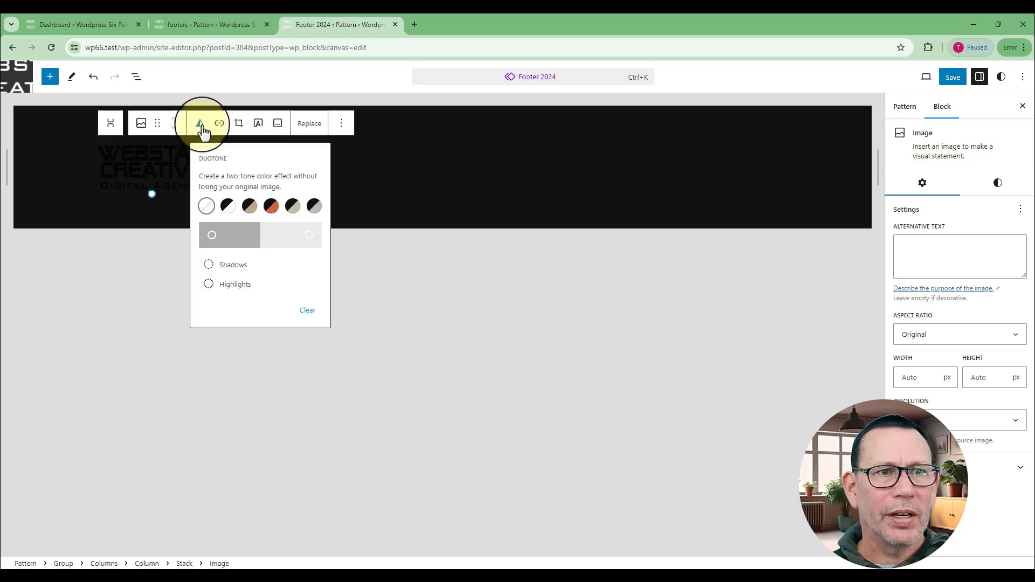
{"action": "left_click", "coordinate": [227, 206]}
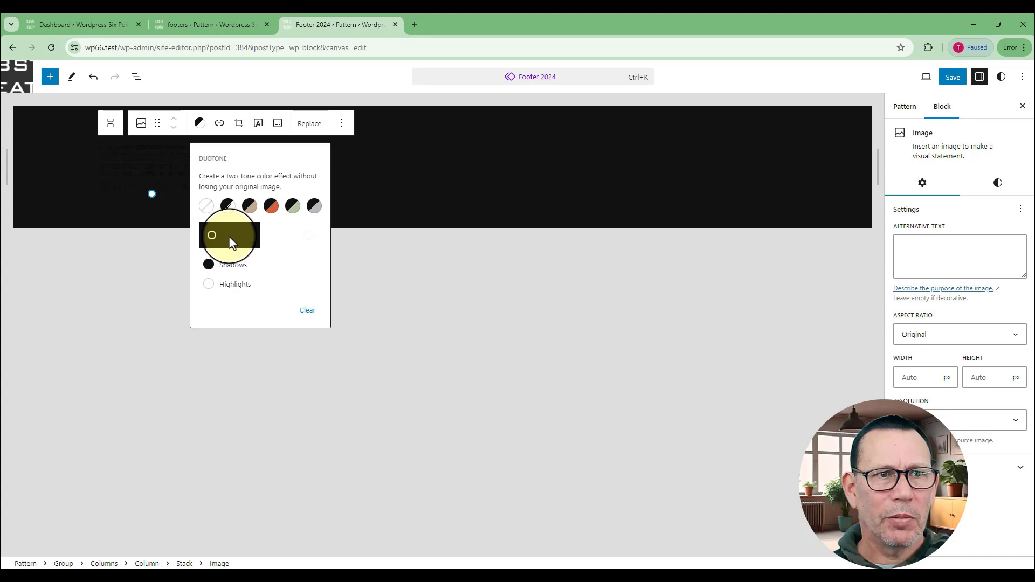
{"action": "left_click", "coordinate": [212, 235]}
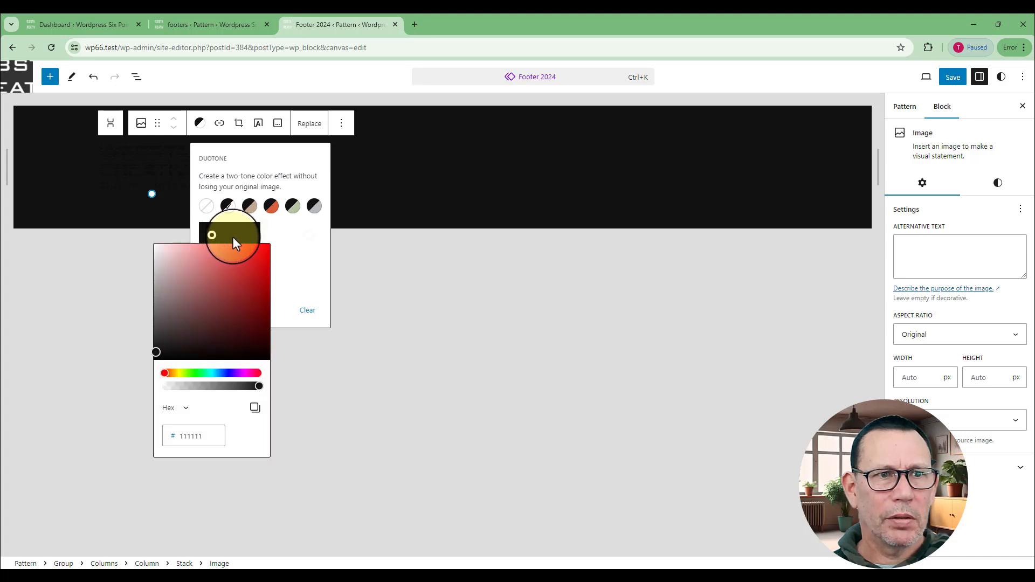
{"action": "left_click_drag", "start_coordinate": [182, 283], "coordinate": [155, 257]}
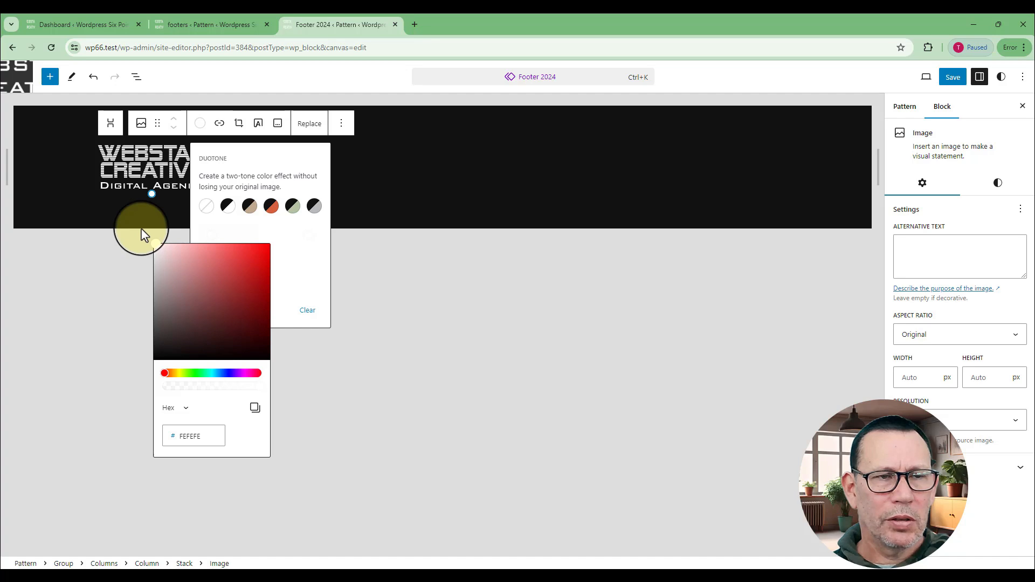
{"action": "left_click", "coordinate": [62, 209]}
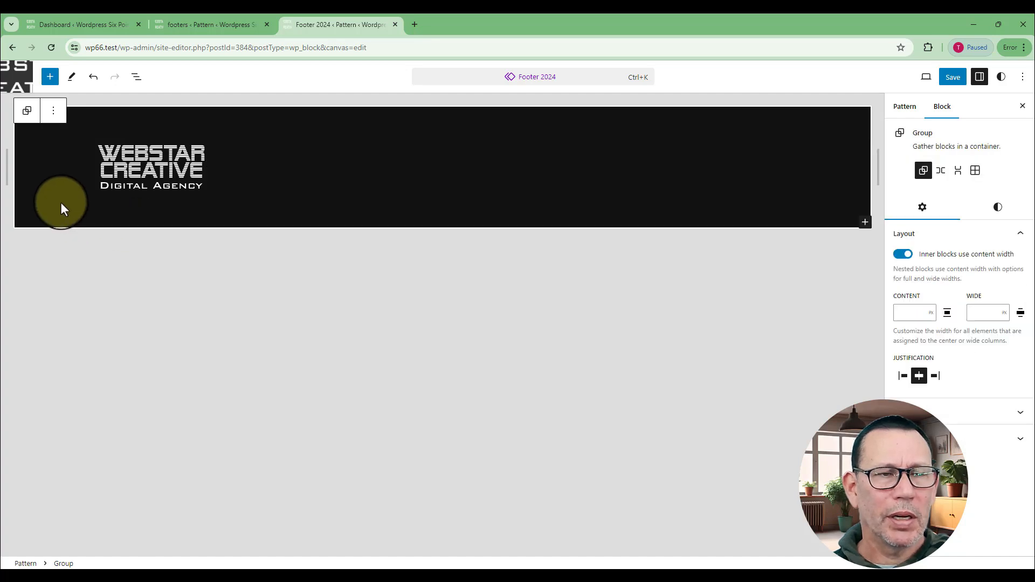
- Add a Site Title block below the logo in the first column's stack
{"action": "left_click", "coordinate": [195, 167]}
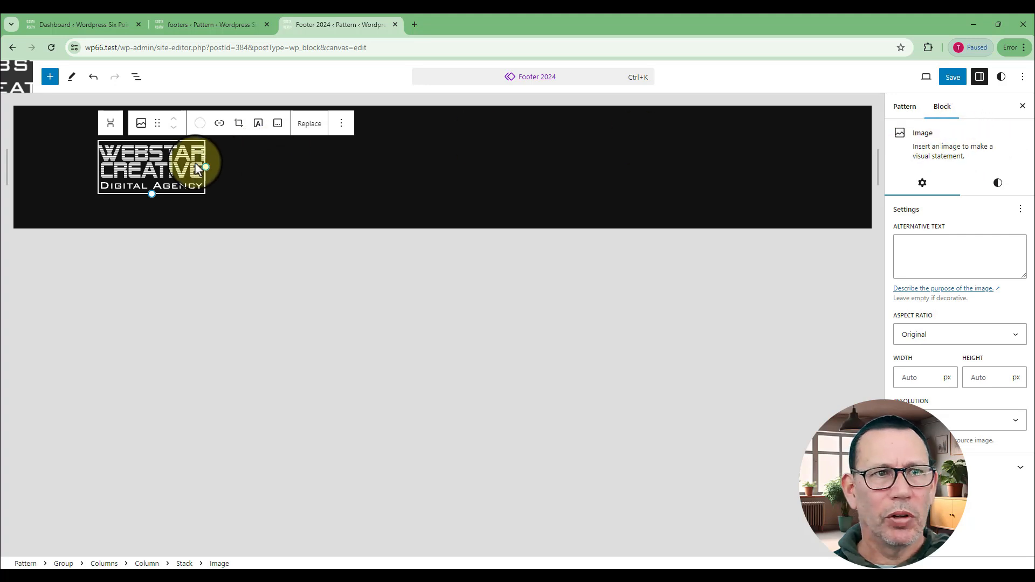
{"action": "left_click", "coordinate": [110, 126]}
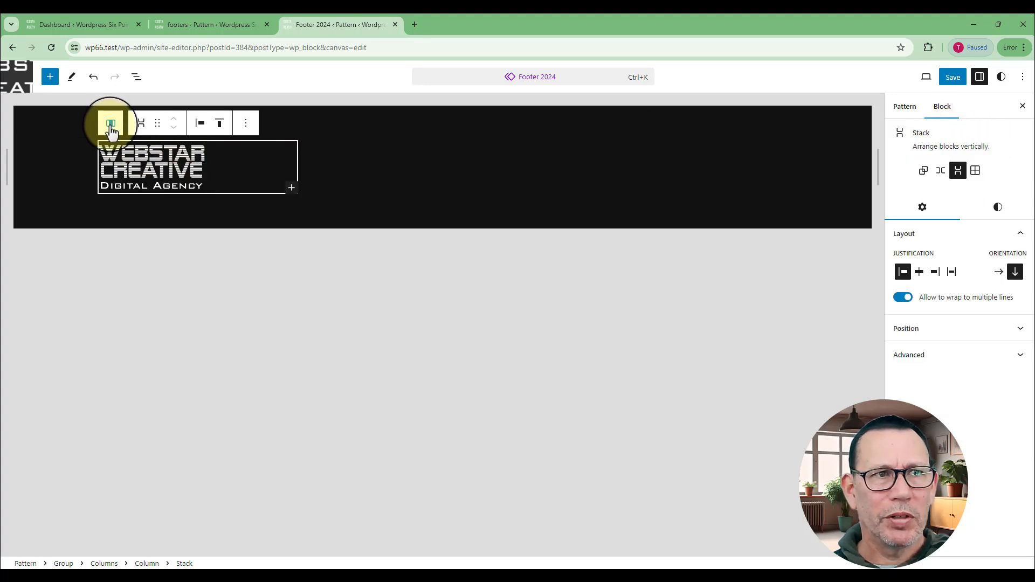
{"action": "left_click", "coordinate": [291, 188]}
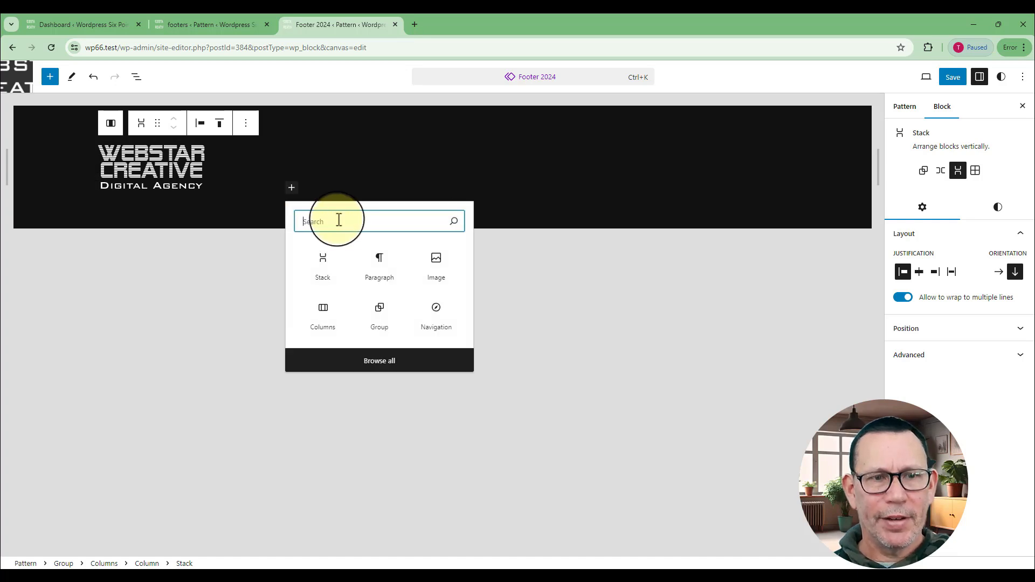
{"action": "type", "text": "site"}
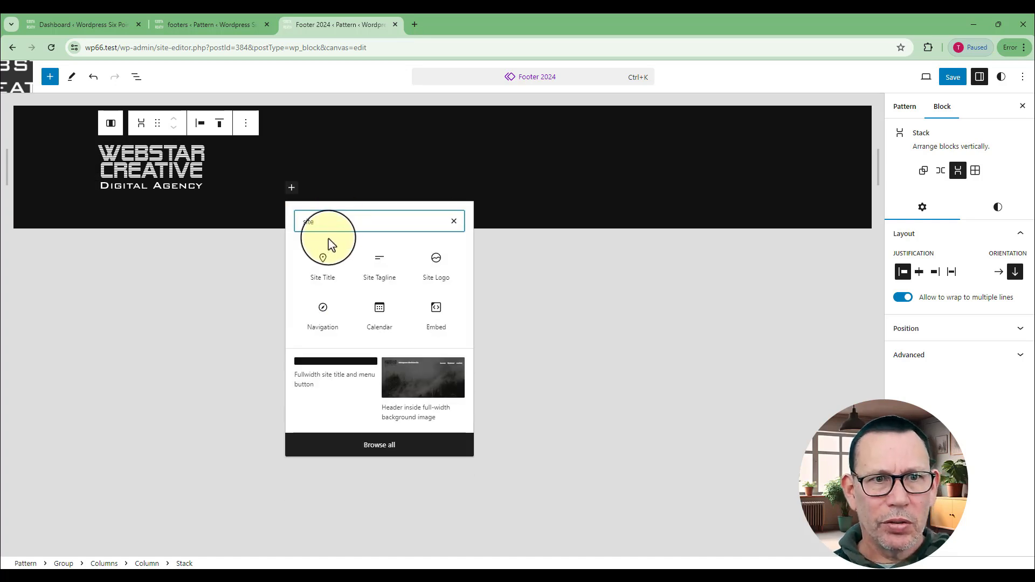
{"action": "left_click", "coordinate": [321, 260]}
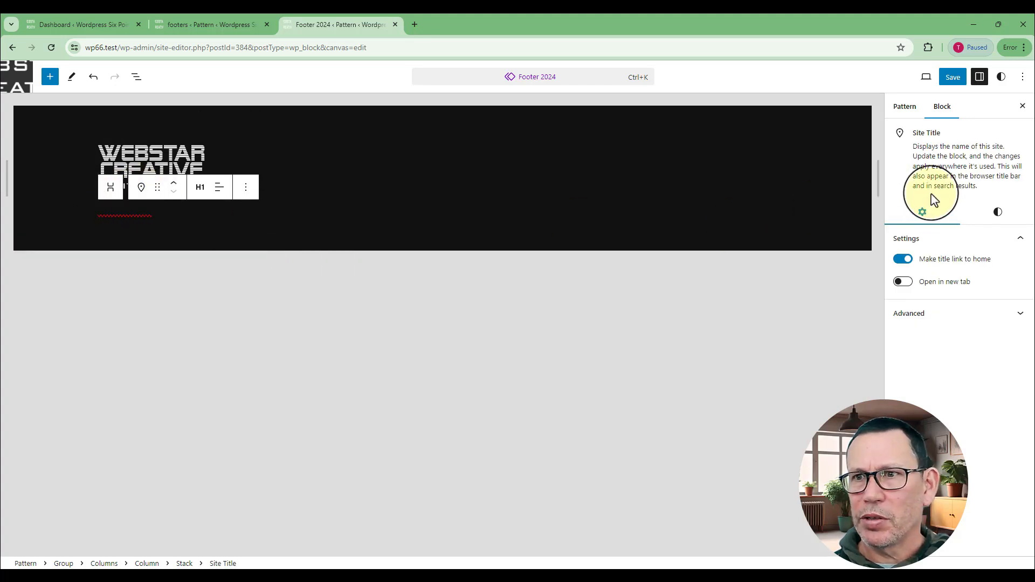
- Set the Site Title's text colour to the theme's Base colour, #F9F9F9
{"action": "left_click", "coordinate": [996, 213]}
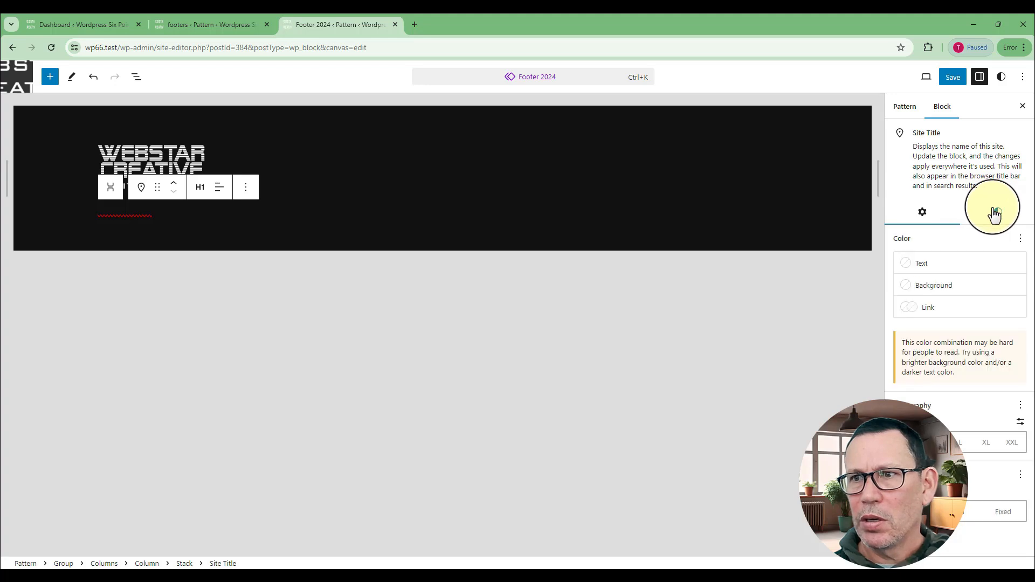
{"action": "left_click", "coordinate": [903, 275]}
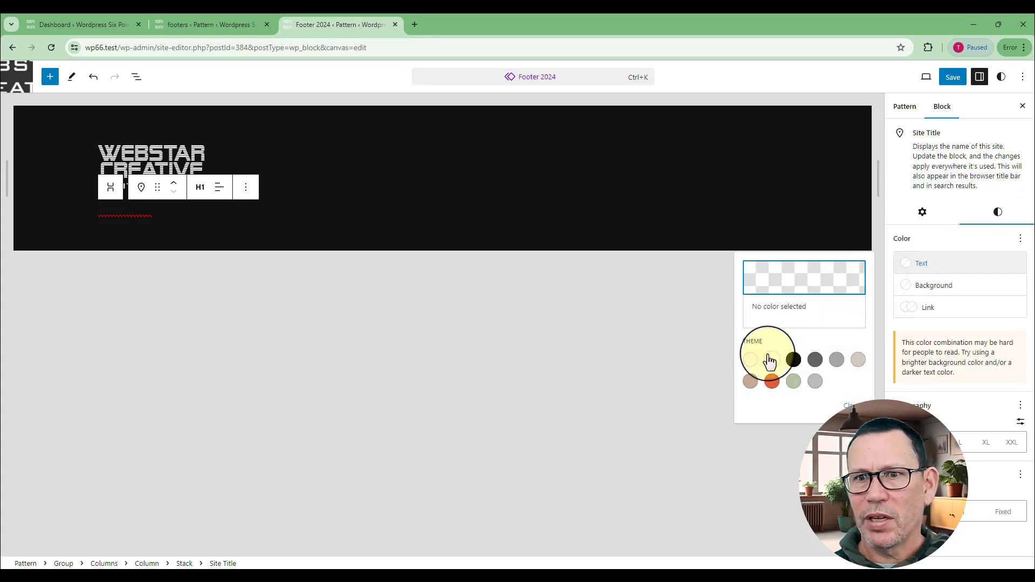
{"action": "left_click", "coordinate": [751, 359]}
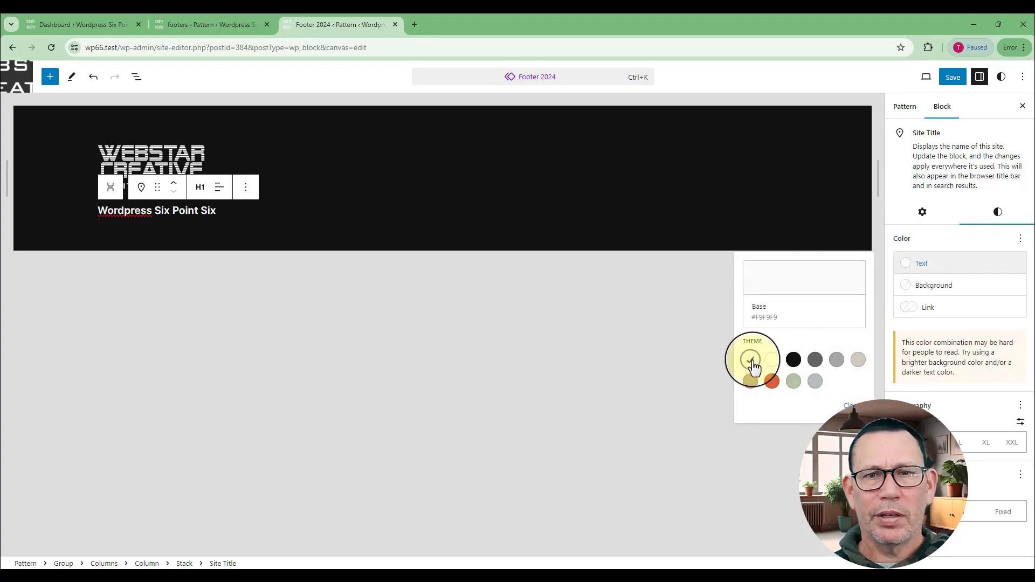
{"action": "left_click", "coordinate": [330, 235]}
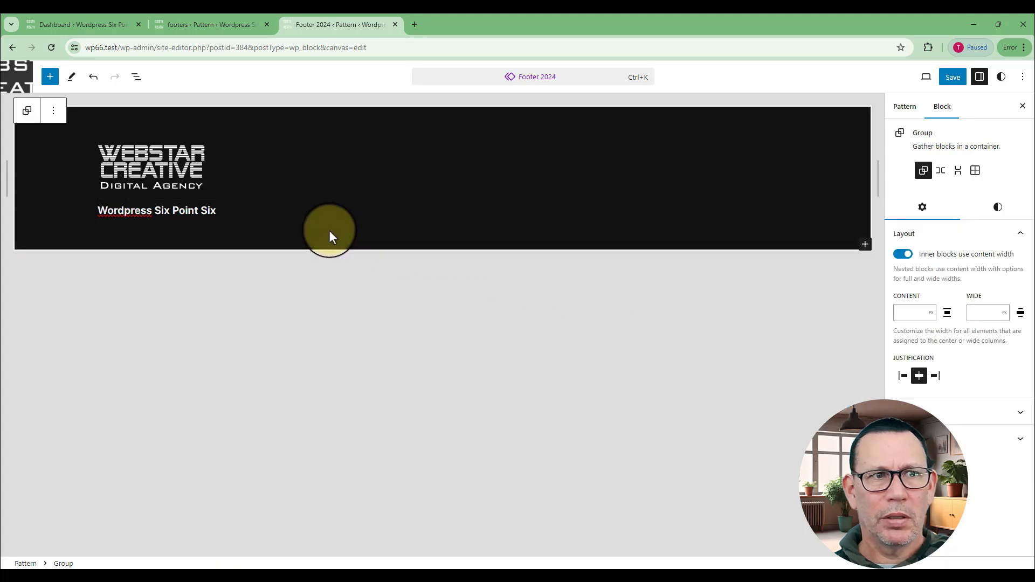
- Add a Site Tagline block below the site title in the stack and save the pattern
{"action": "left_click", "coordinate": [196, 184]}
{"action": "left_click", "coordinate": [111, 124]}
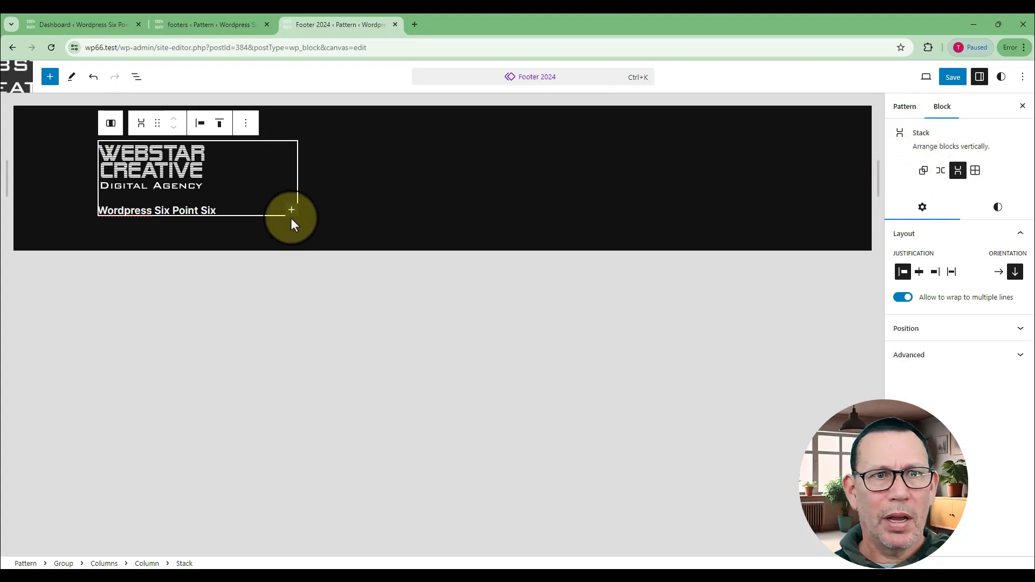
{"action": "left_click", "coordinate": [292, 211]}
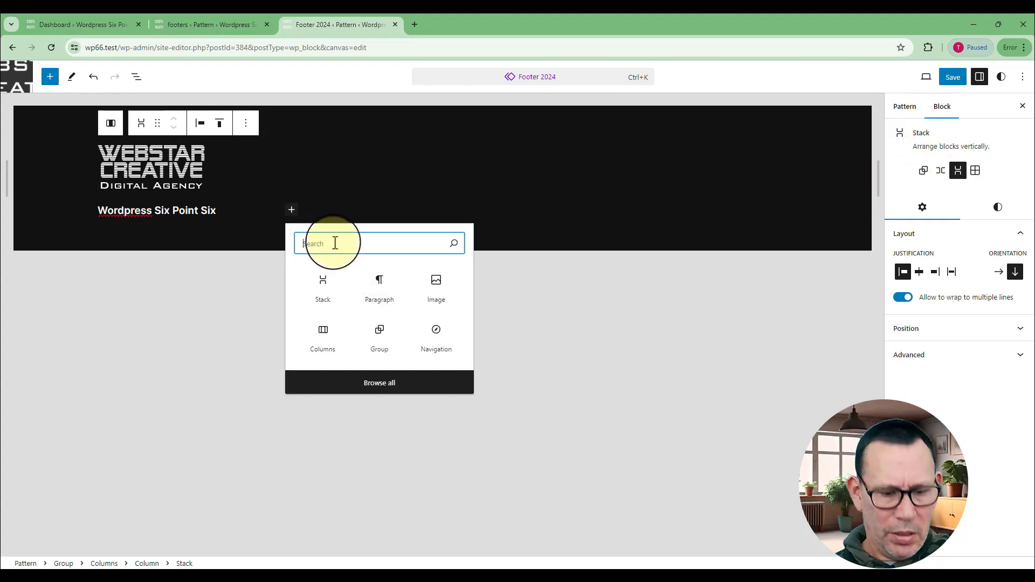
{"action": "type", "text": "site"}
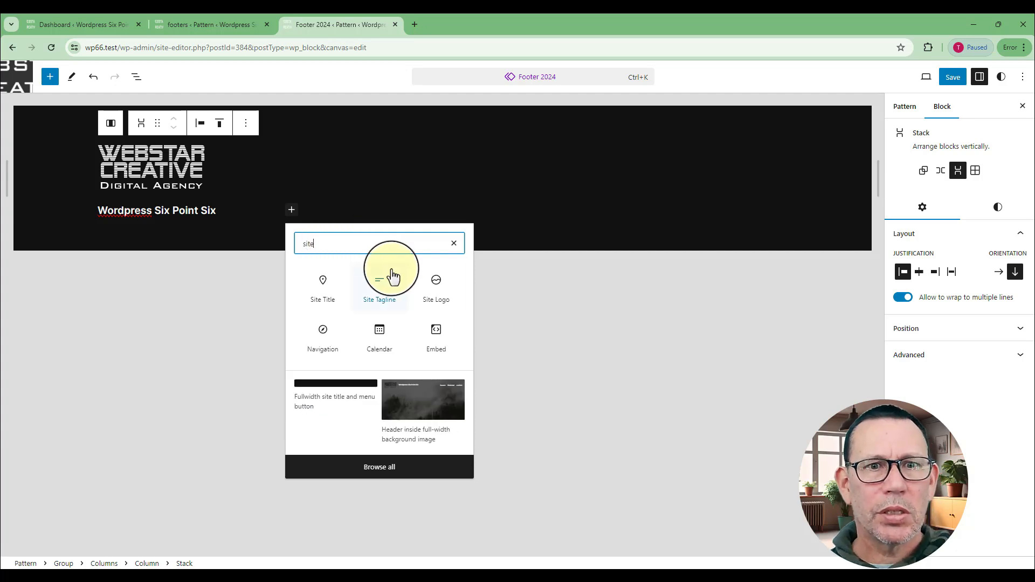
{"action": "left_click", "coordinate": [377, 290]}
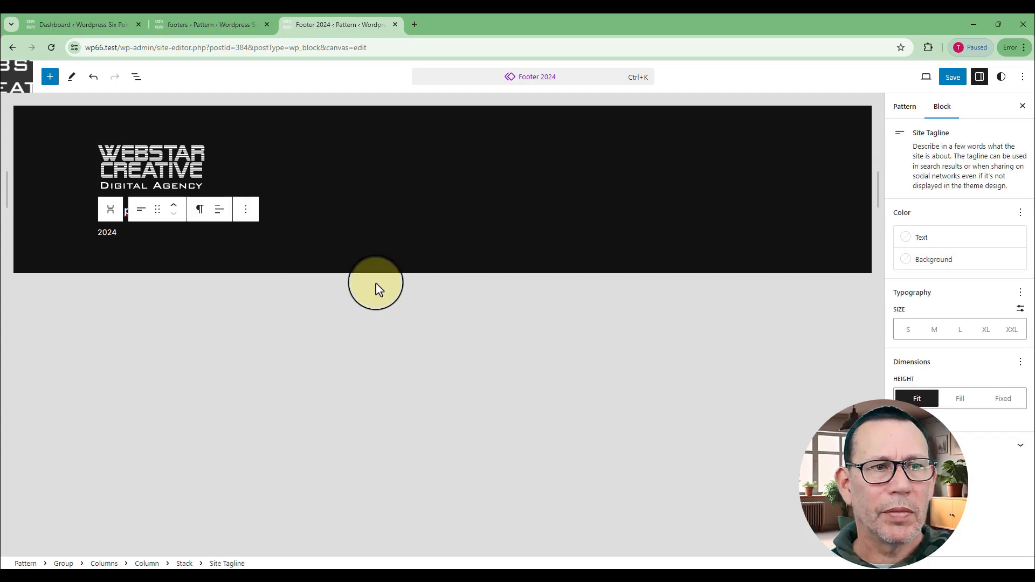
{"action": "left_click", "coordinate": [952, 78]}
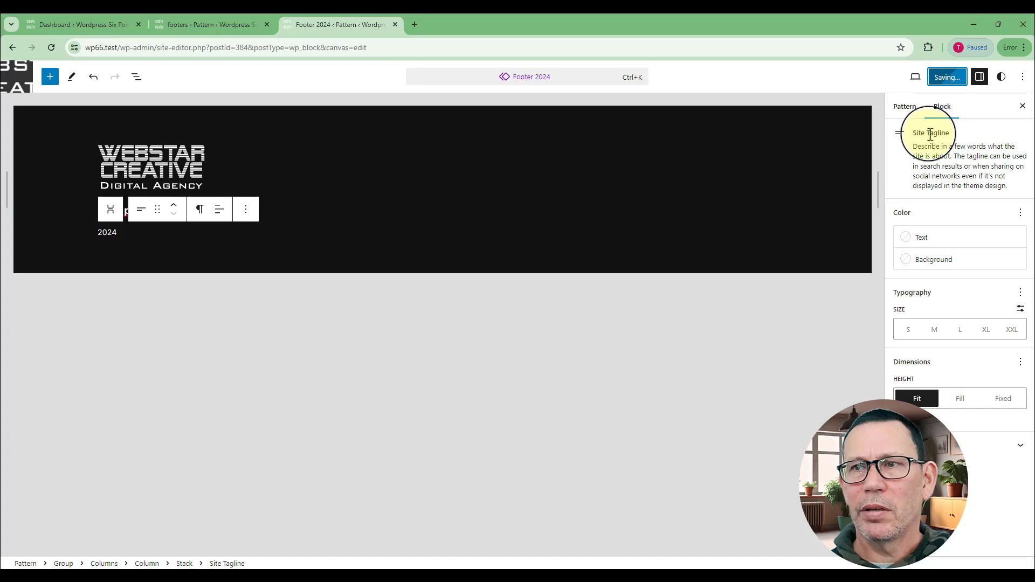
- Add a Row block inside the footer's third column, the 50% wide one
{"action": "left_click", "coordinate": [56, 114]}
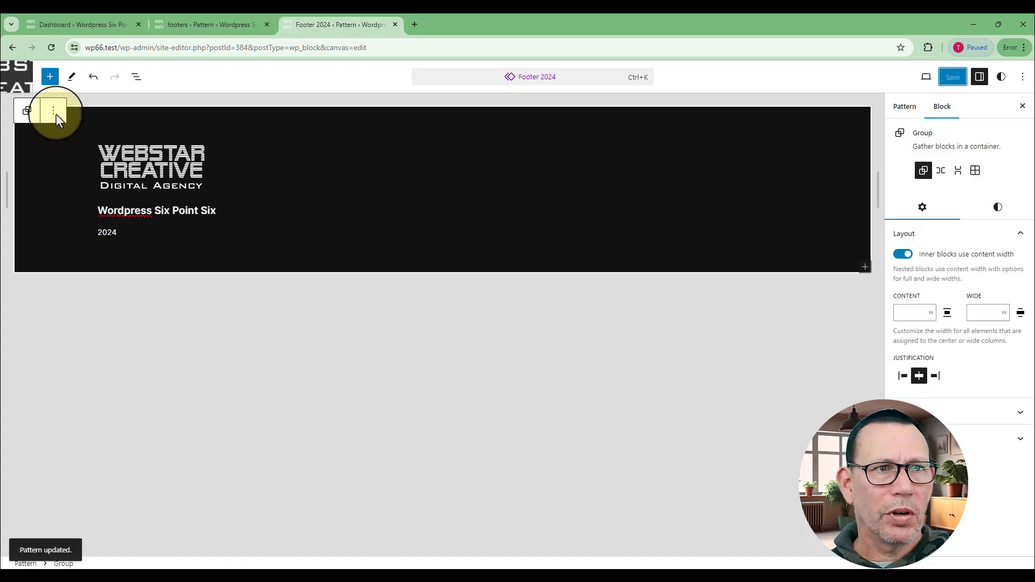
{"action": "left_click", "coordinate": [273, 196]}
{"action": "left_click", "coordinate": [278, 175]}
{"action": "left_click", "coordinate": [348, 187]}
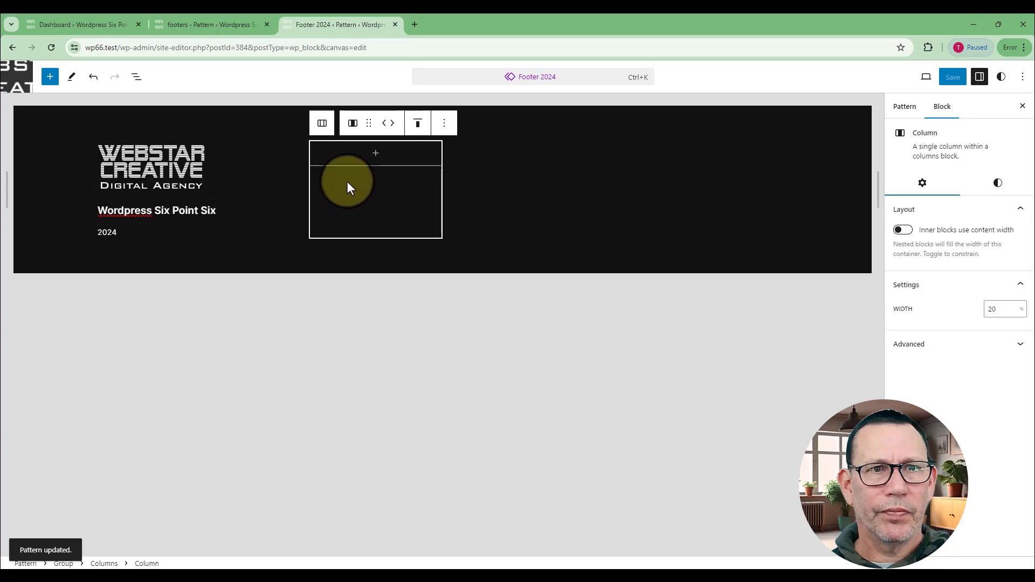
{"action": "left_click", "coordinate": [477, 190]}
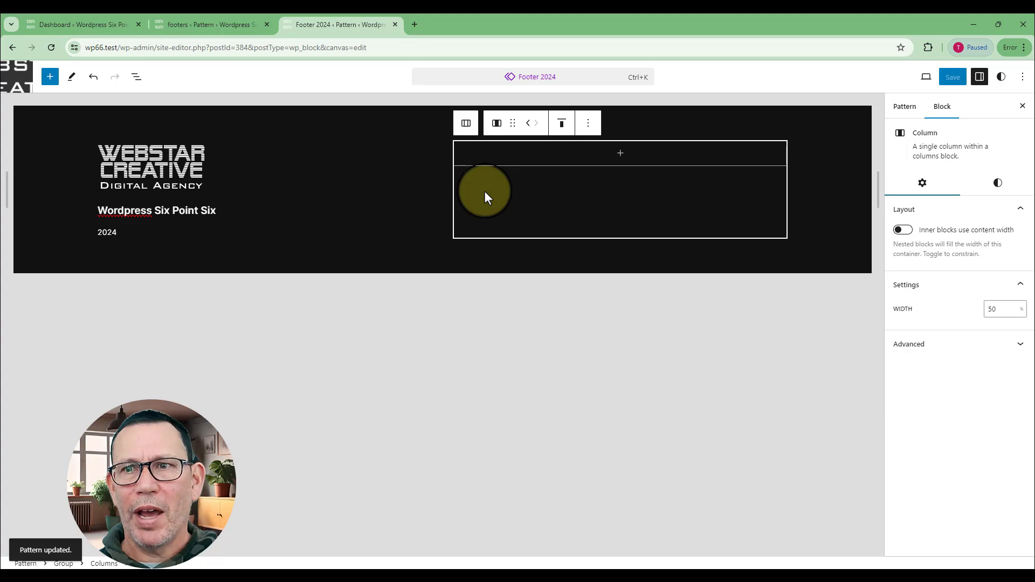
{"action": "left_click", "coordinate": [613, 161]}
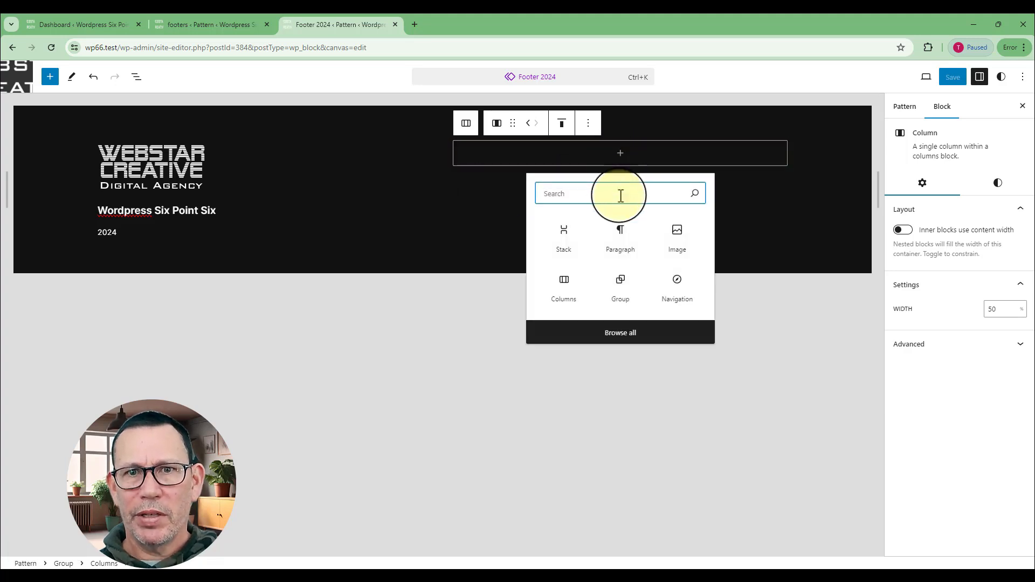
{"action": "type", "text": "row"}
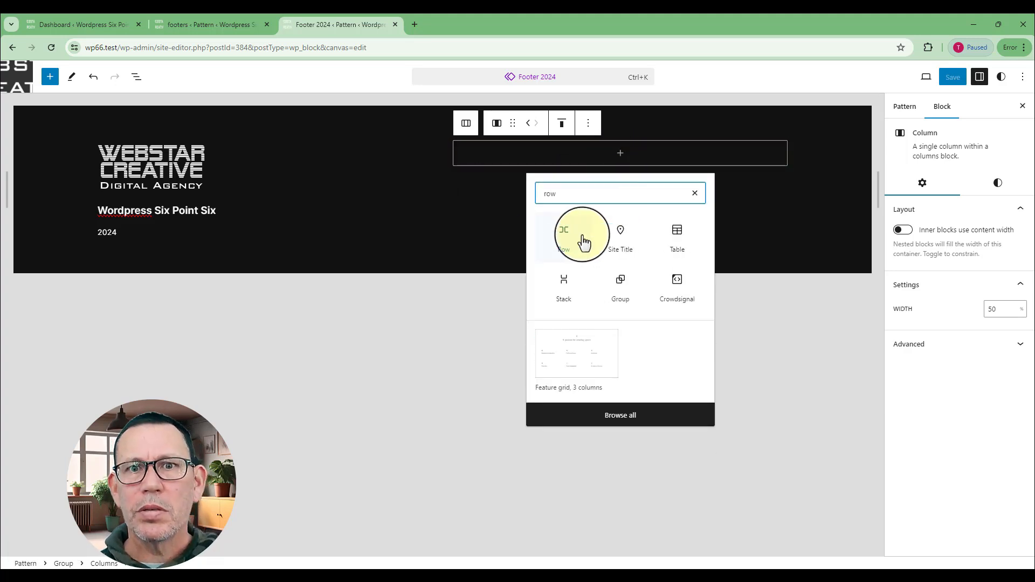
{"action": "left_click", "coordinate": [561, 240]}
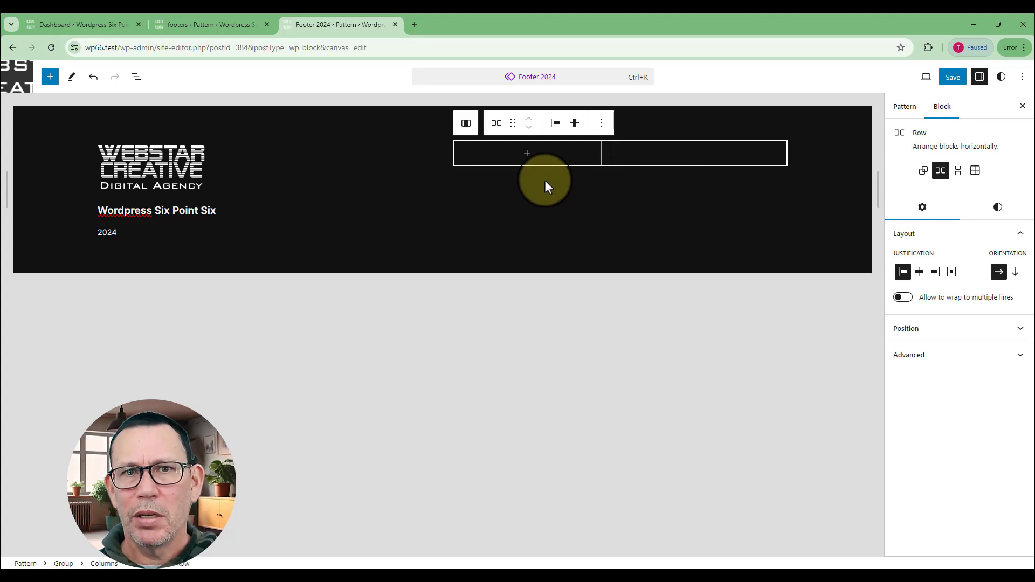
- Nest a Stack inside the third column's row and add a Heading block to it
{"action": "left_click", "coordinate": [528, 158]}
{"action": "left_click", "coordinate": [470, 245]}
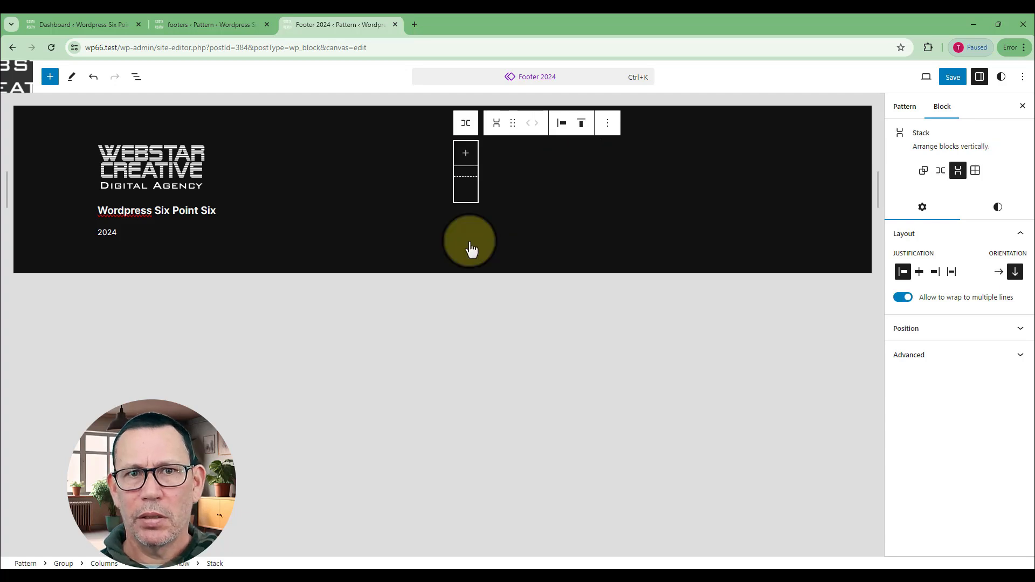
{"action": "left_click", "coordinate": [463, 157]}
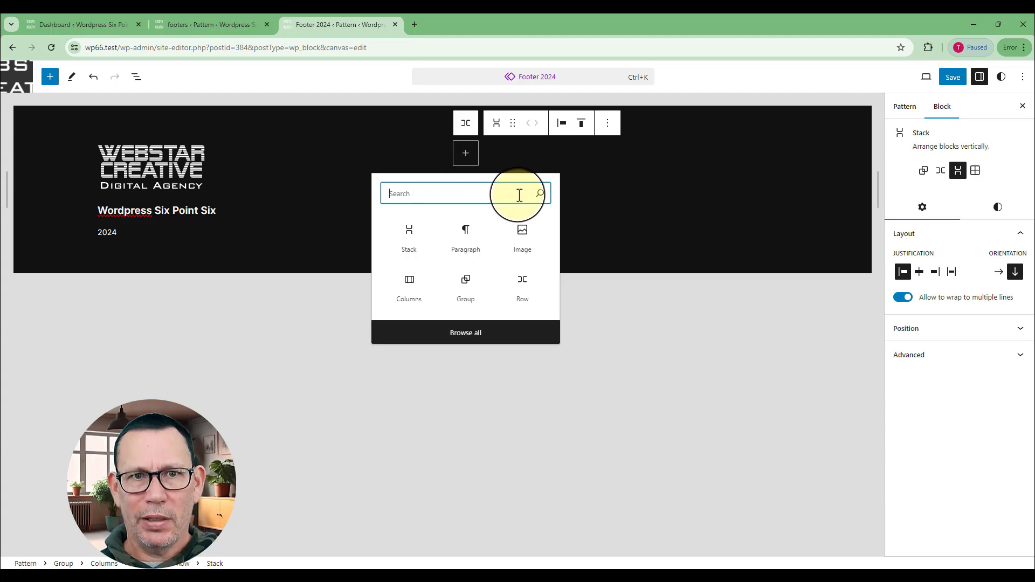
{"action": "type", "text": "head"}
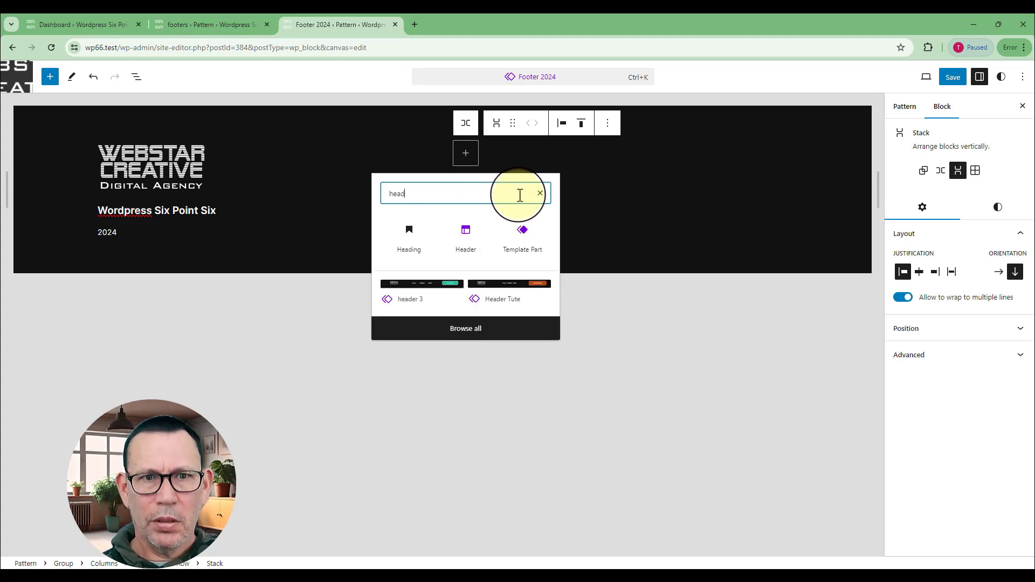
{"action": "left_click", "coordinate": [410, 236]}
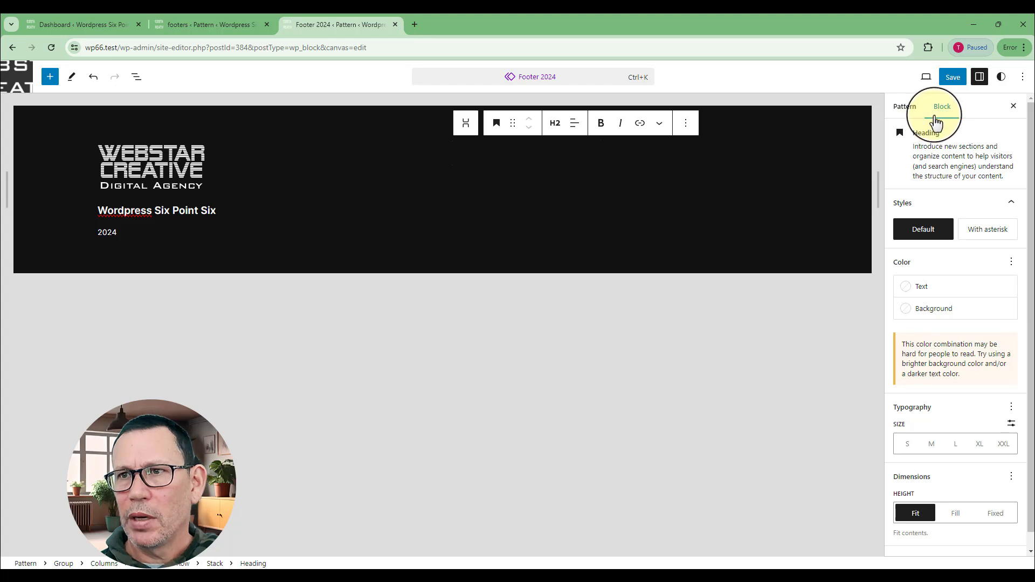
- Set the new heading's text colour to the theme's Base colour, #F9F9F9, and enter "Social" as its text
{"action": "left_click", "coordinate": [904, 288]}
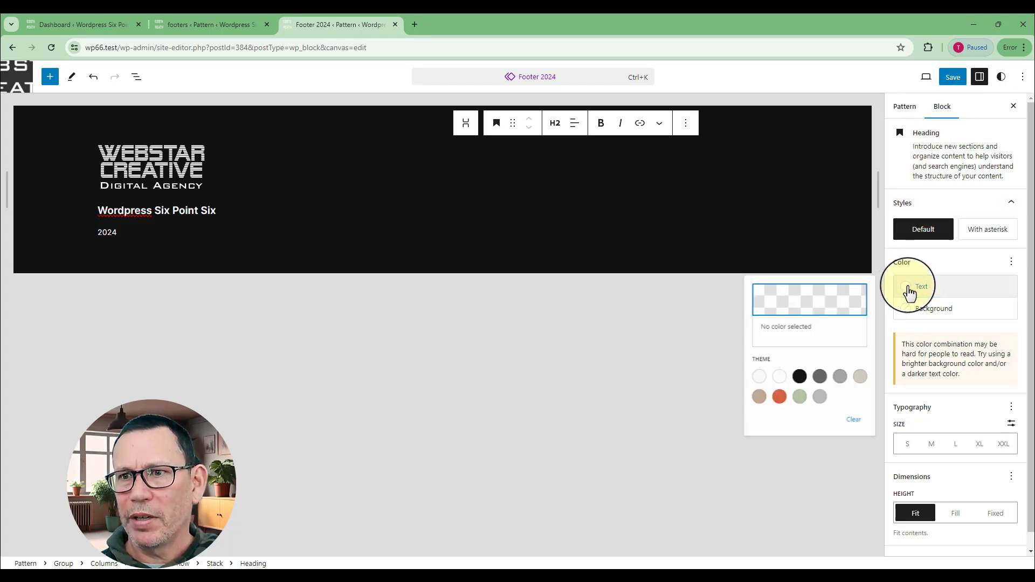
{"action": "left_click", "coordinate": [750, 385]}
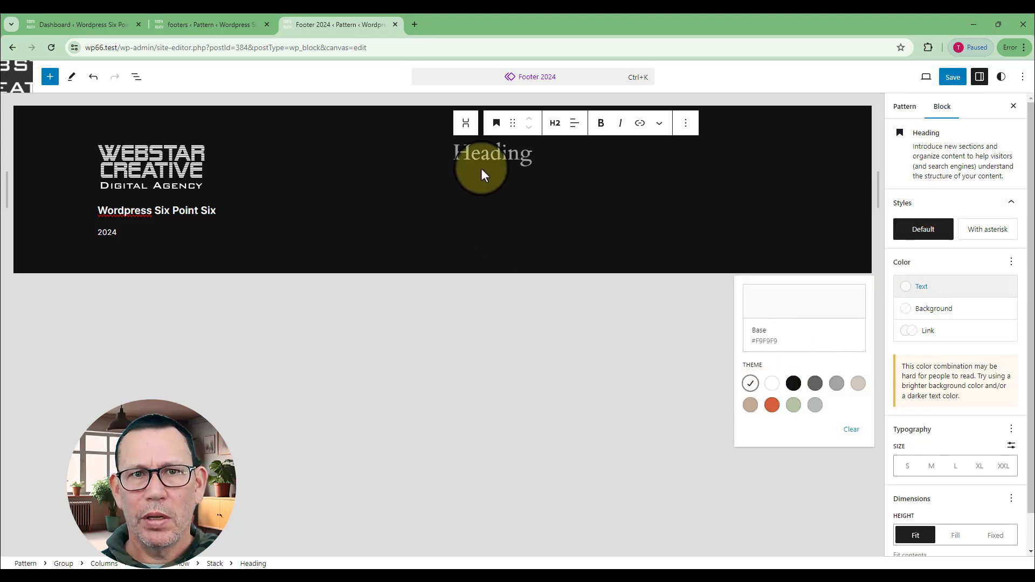
{"action": "left_click", "coordinate": [462, 153]}
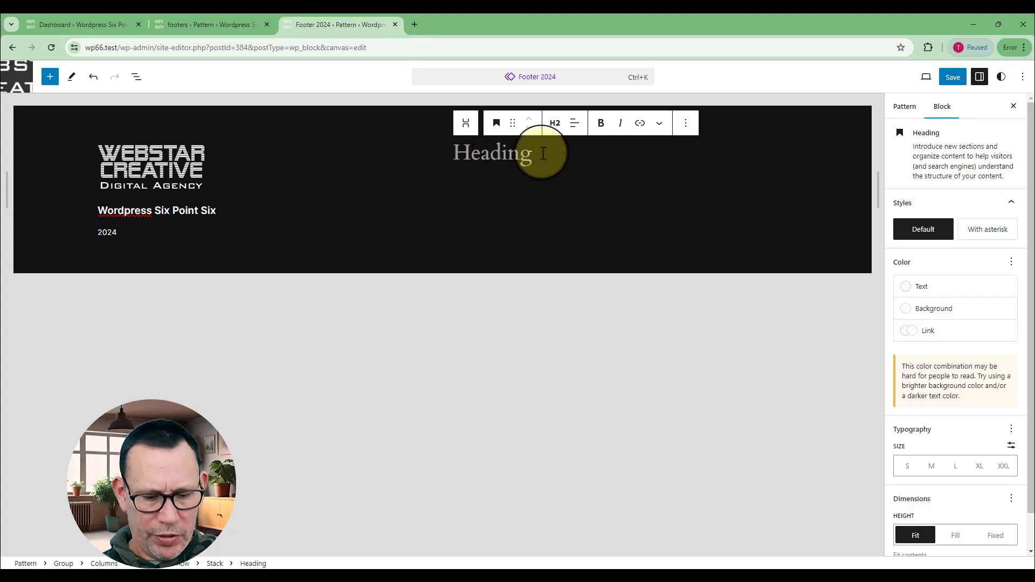
{"action": "type", "text": "C"}
{"action": "key", "text": "BackSpace"}
{"action": "type", "text": "Social"}
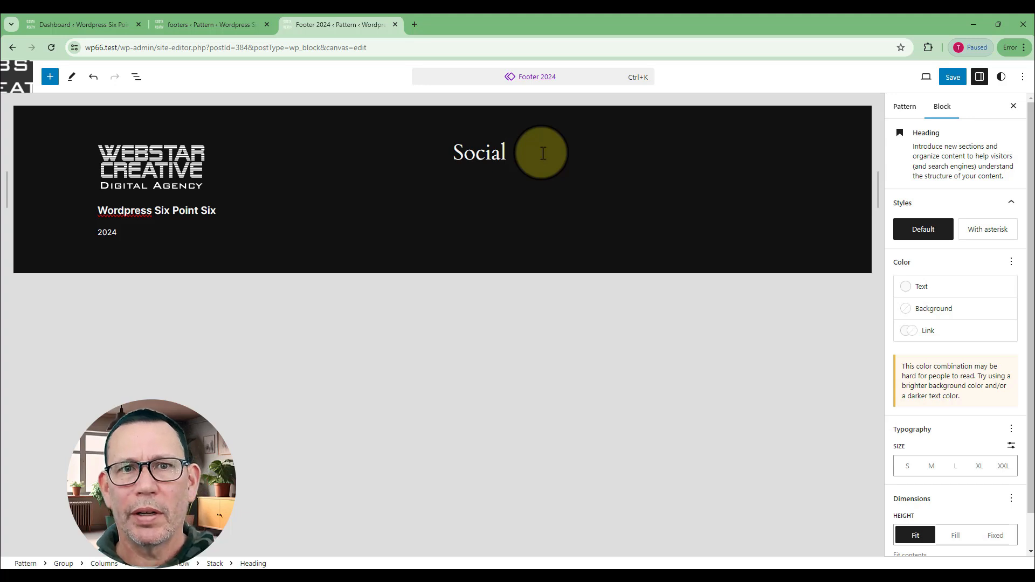
- Enable the font setting for the Social heading and change its font to Inter
{"action": "left_click_drag", "start_coordinate": [455, 152], "coordinate": [508, 152]}
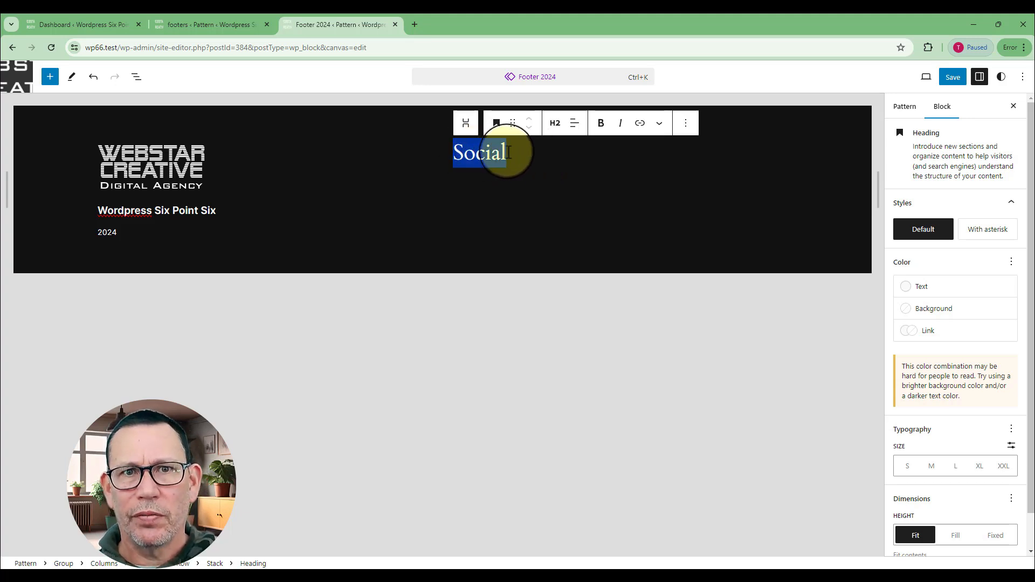
{"action": "scroll", "coordinate": [964, 405], "scroll_direction": "down", "scroll_amount": 1}
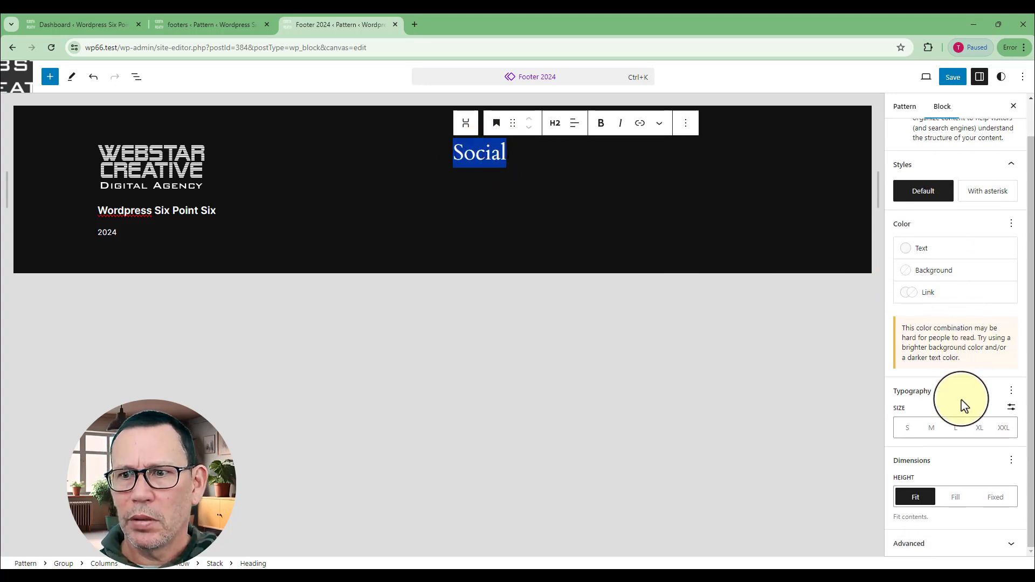
{"action": "left_click", "coordinate": [1011, 391]}
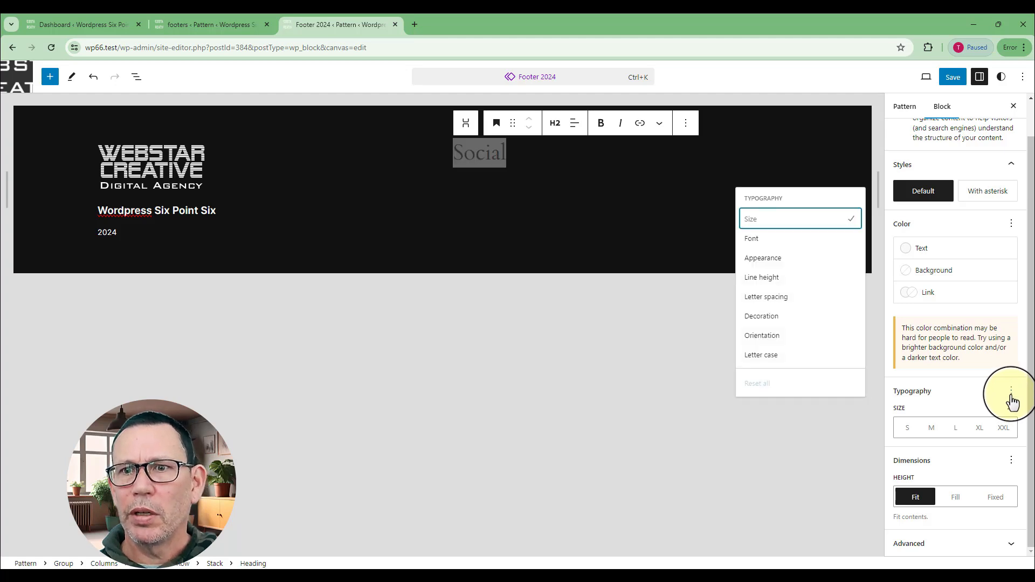
{"action": "left_click", "coordinate": [791, 243]}
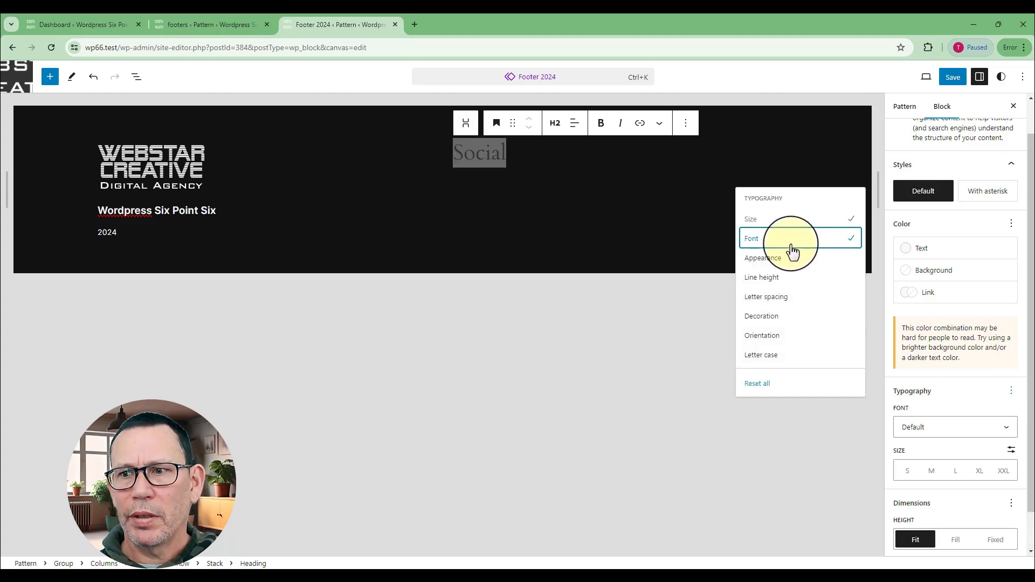
{"action": "left_click", "coordinate": [924, 429]}
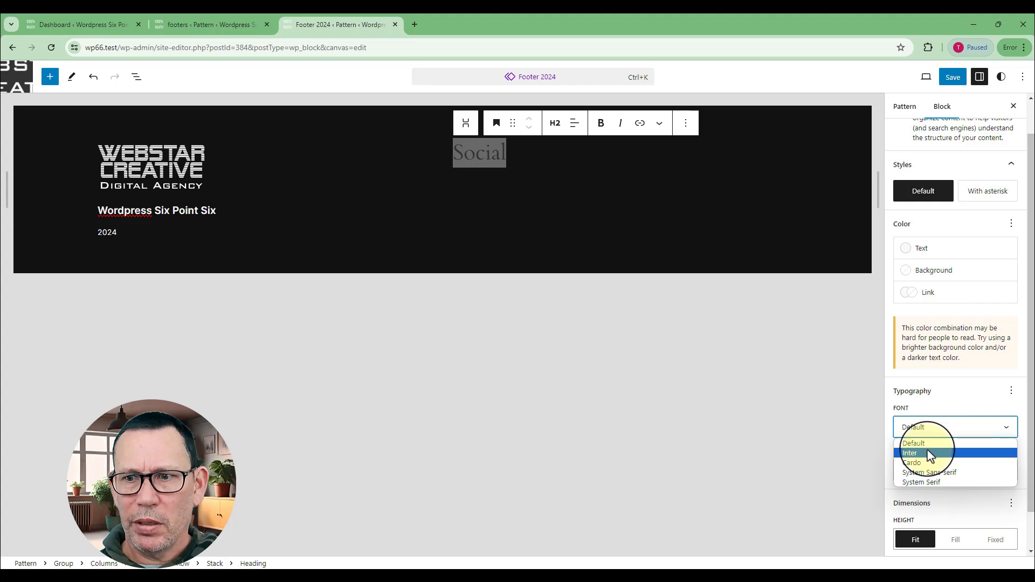
{"action": "left_click", "coordinate": [929, 453]}
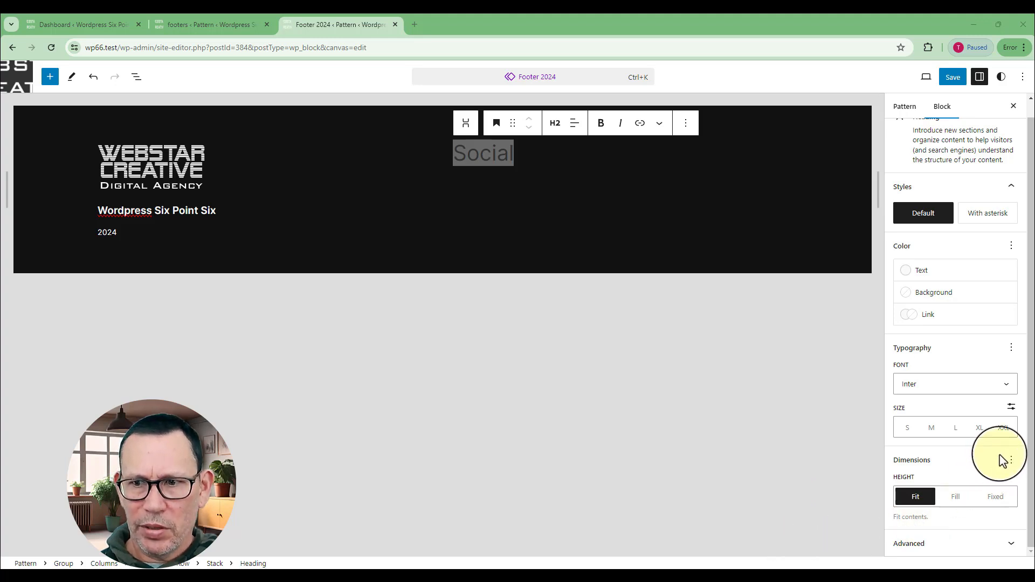
- Give the Social heading a custom font size of 20 px
{"action": "left_click", "coordinate": [1012, 407]}
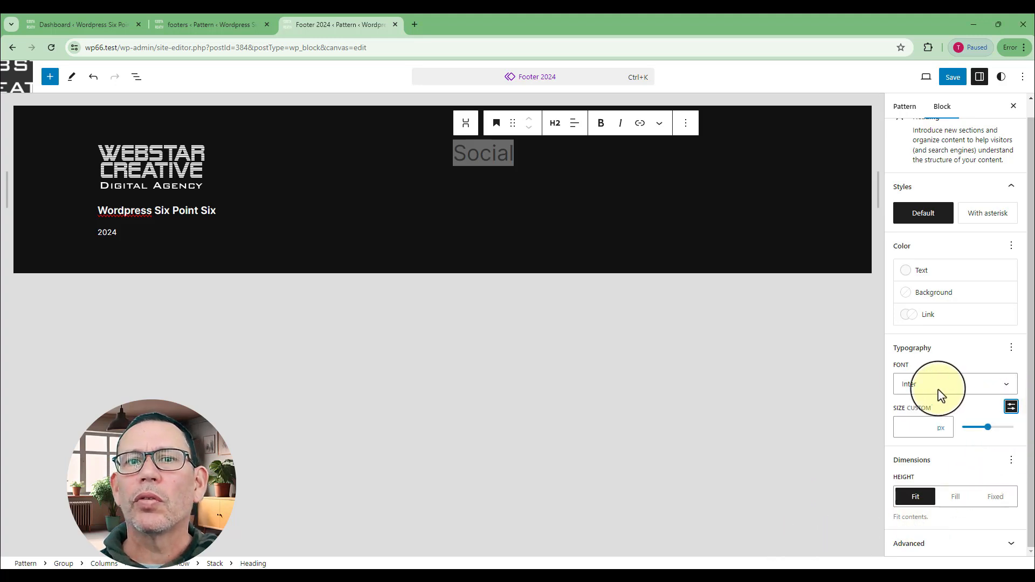
{"action": "left_click", "coordinate": [922, 427]}
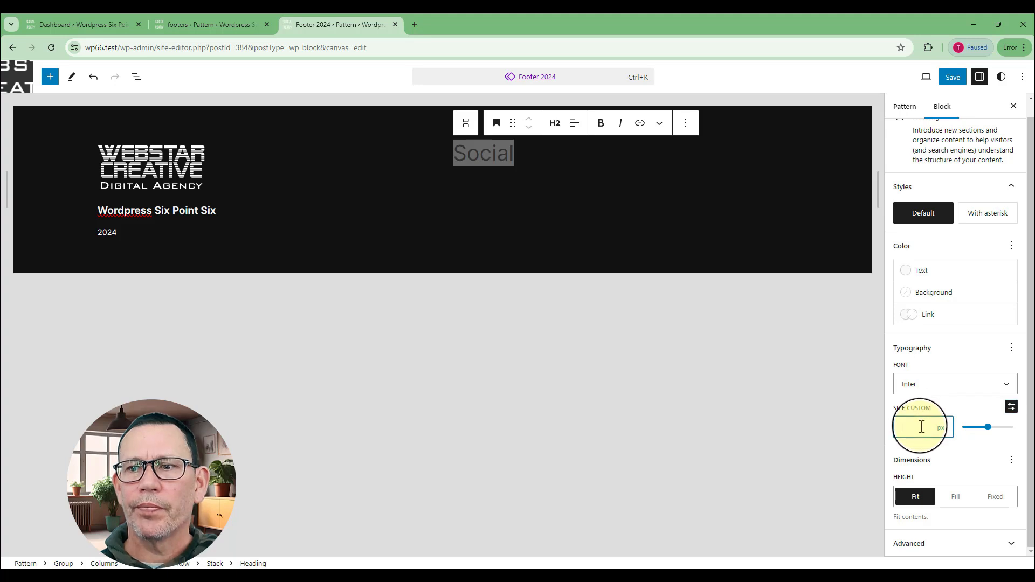
{"action": "type", "text": "20"}
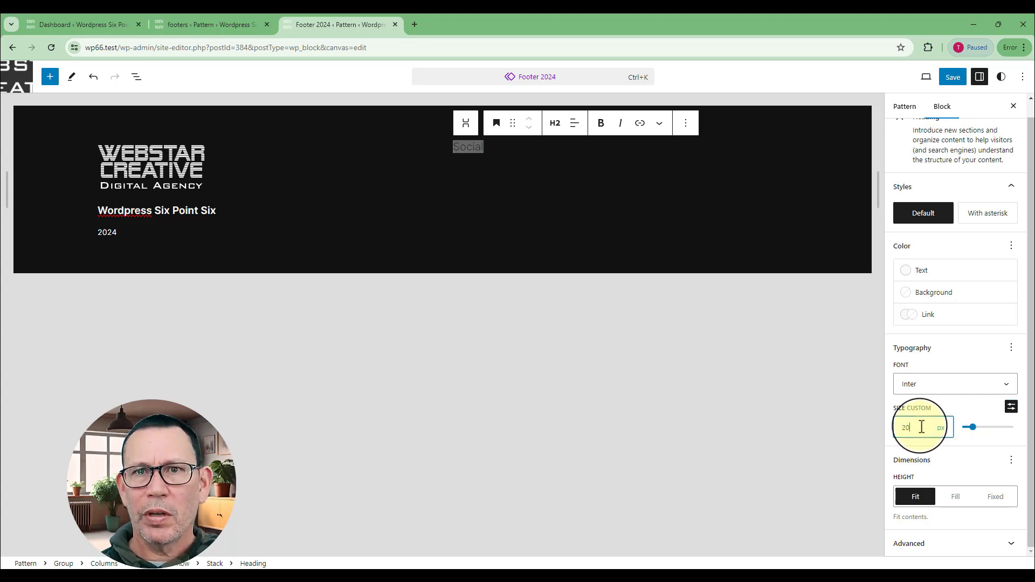
{"action": "left_click", "coordinate": [659, 238]}
- Make the whole Social heading text bold
{"action": "double_click", "coordinate": [470, 146]}
{"action": "left_click", "coordinate": [603, 122]}
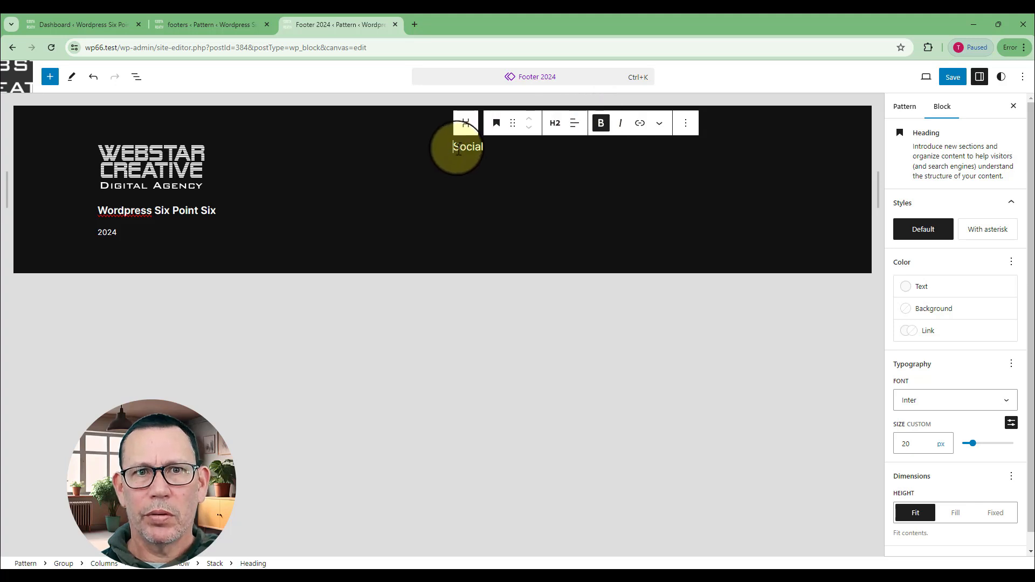
{"action": "left_click_drag", "start_coordinate": [457, 149], "coordinate": [491, 148]}
{"action": "left_click", "coordinate": [599, 125]}
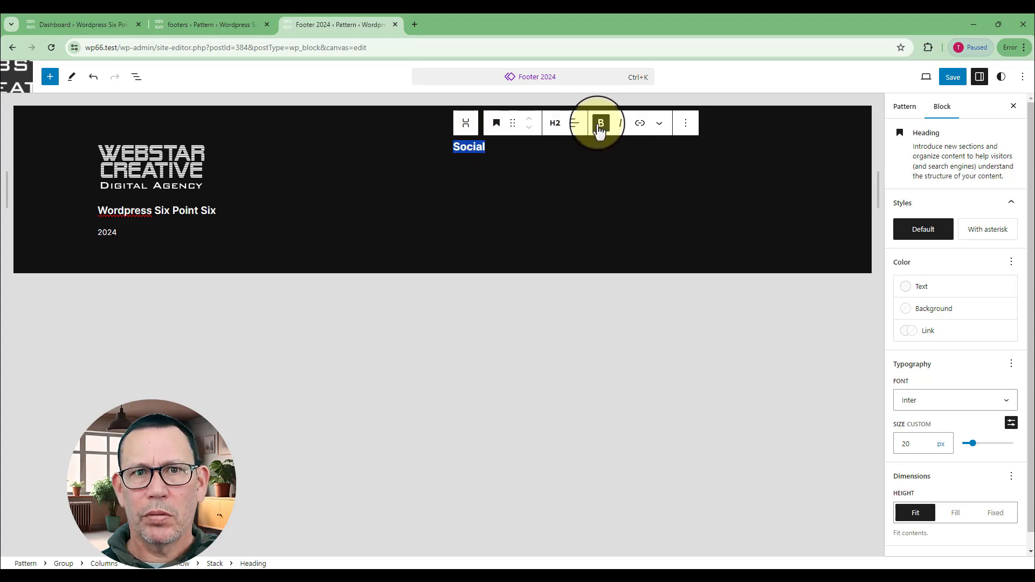
{"action": "left_click", "coordinate": [453, 179]}
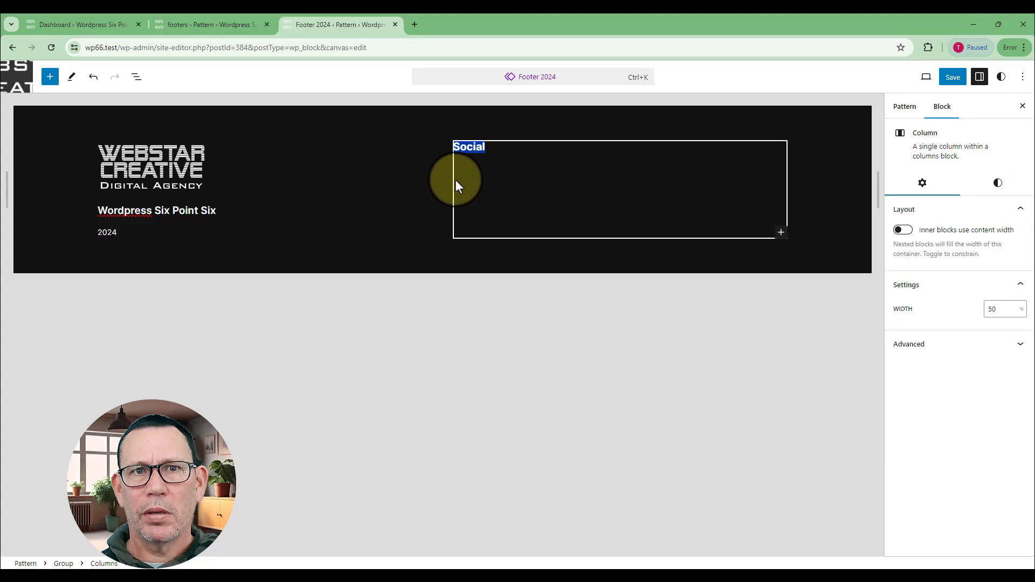
{"action": "left_click", "coordinate": [473, 167]}
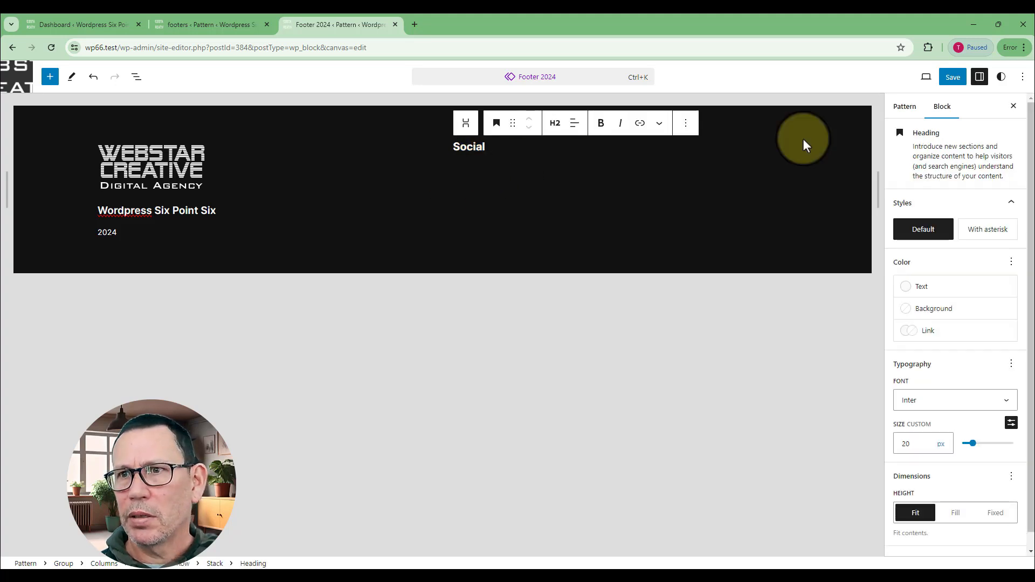
- Add a nested Stack below the Social heading and insert a Navigation block in it
{"action": "left_click", "coordinate": [467, 129]}
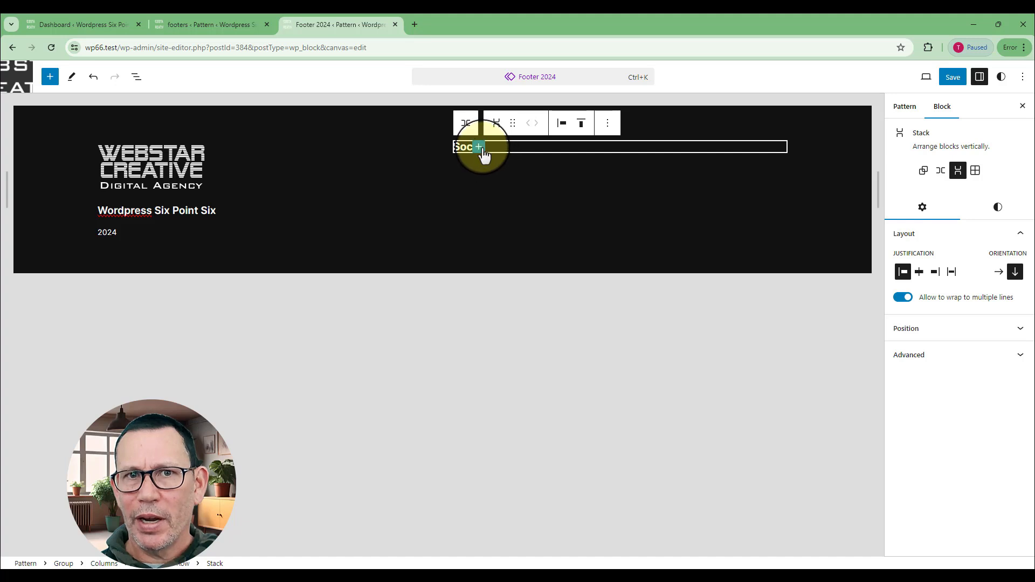
{"action": "left_click", "coordinate": [478, 147]}
{"action": "left_click", "coordinate": [512, 226]}
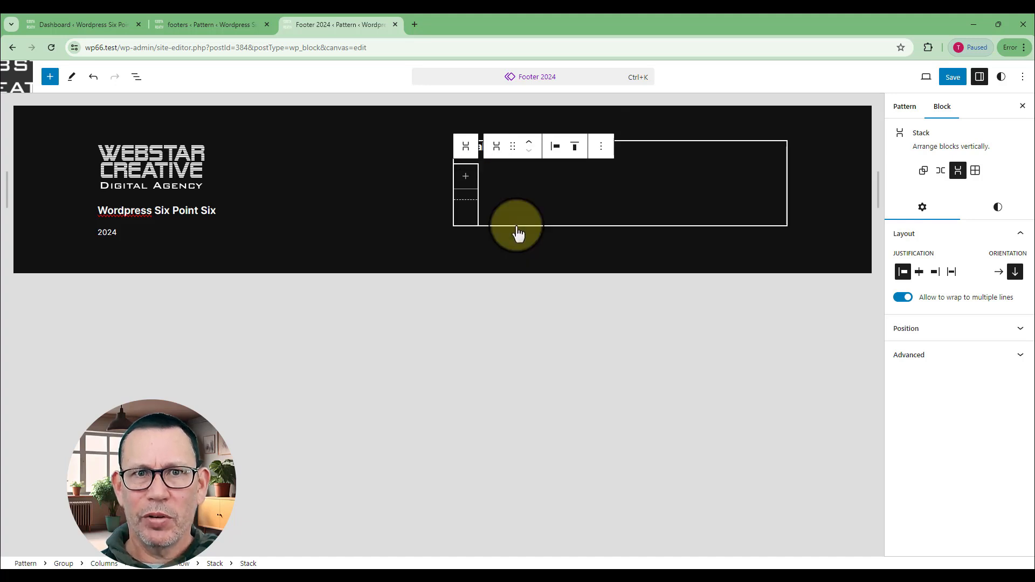
{"action": "left_click", "coordinate": [465, 180]}
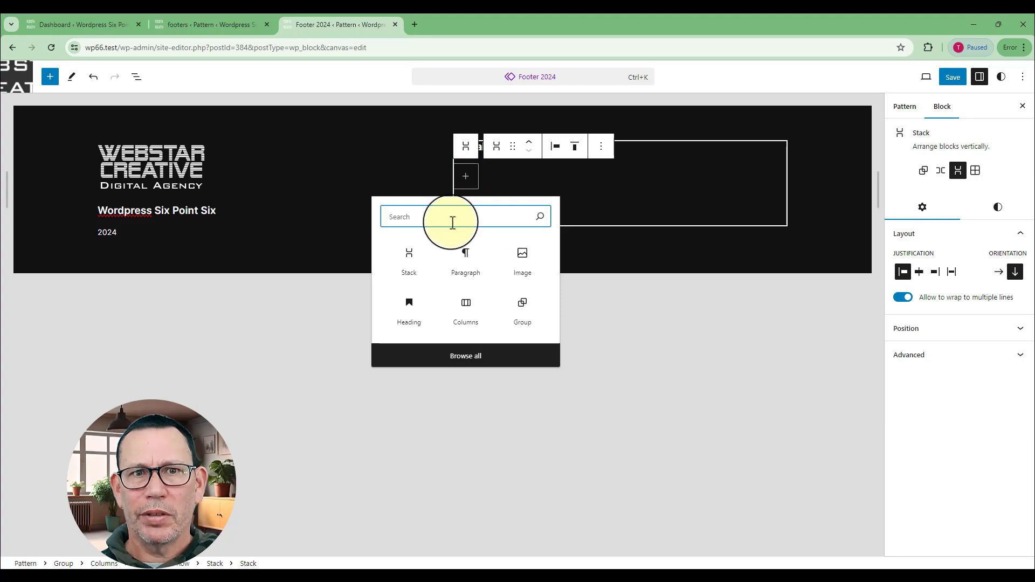
{"action": "type", "text": "navi"}
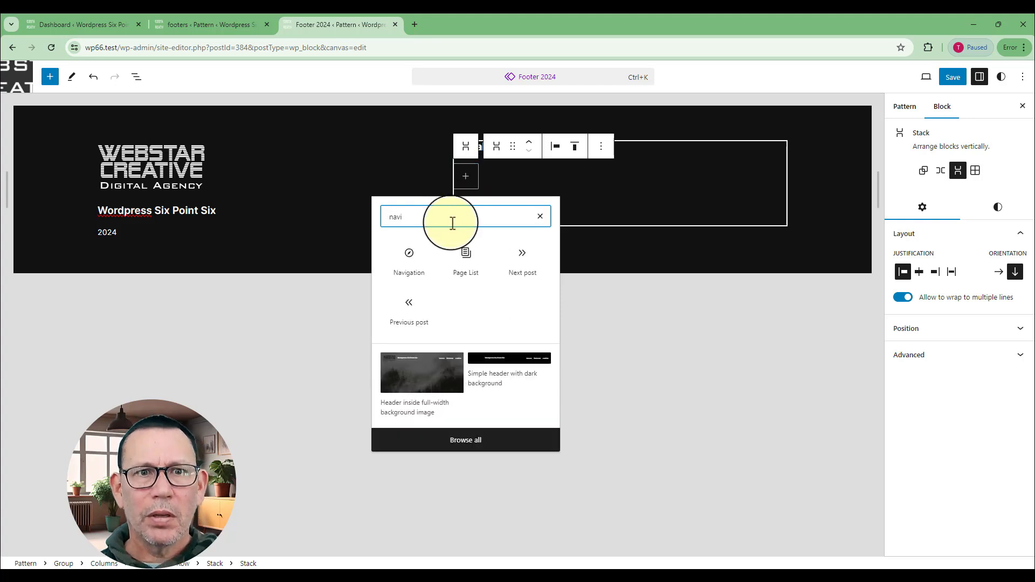
{"action": "left_click", "coordinate": [407, 257]}
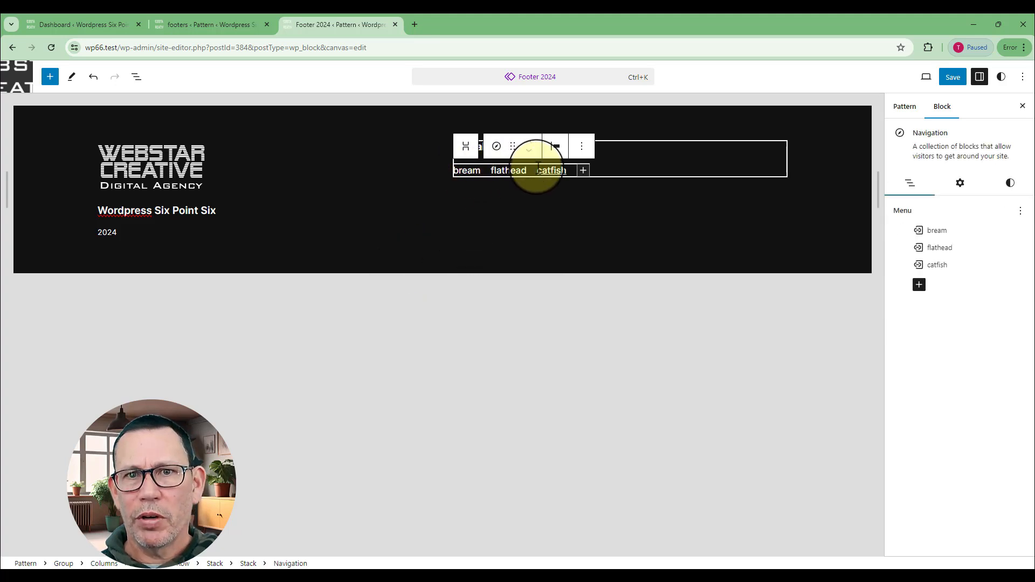
- Set the Navigation block's orientation to vertical and select its bream link
{"action": "left_click", "coordinate": [961, 187]}
{"action": "left_click", "coordinate": [1014, 247]}
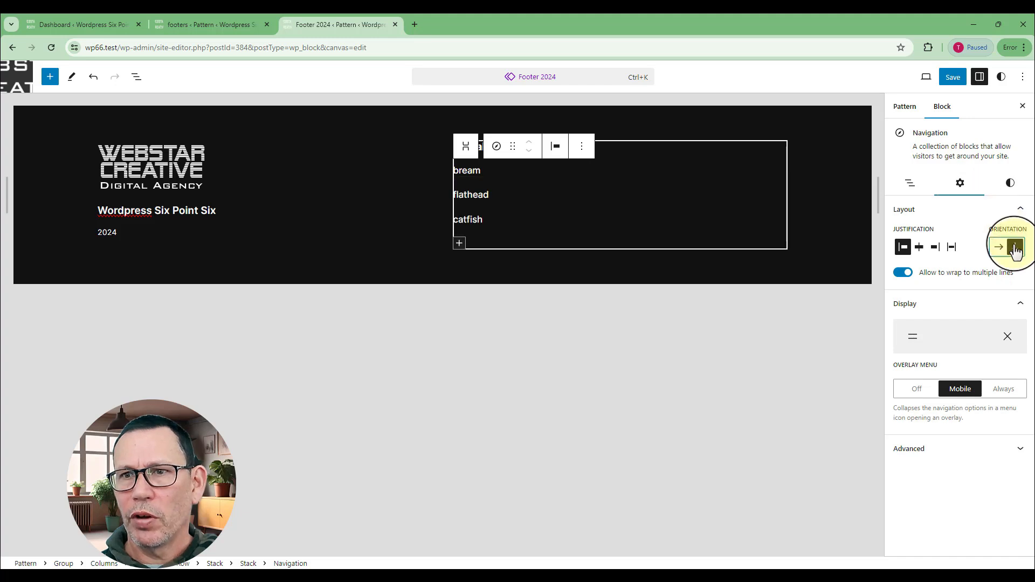
{"action": "left_click", "coordinate": [655, 121]}
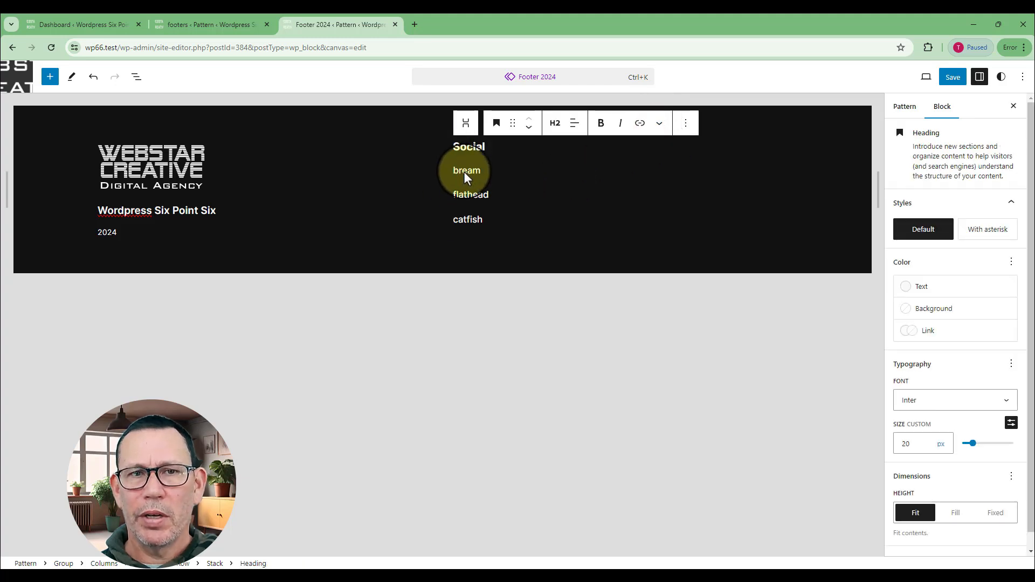
{"action": "left_click", "coordinate": [481, 173]}
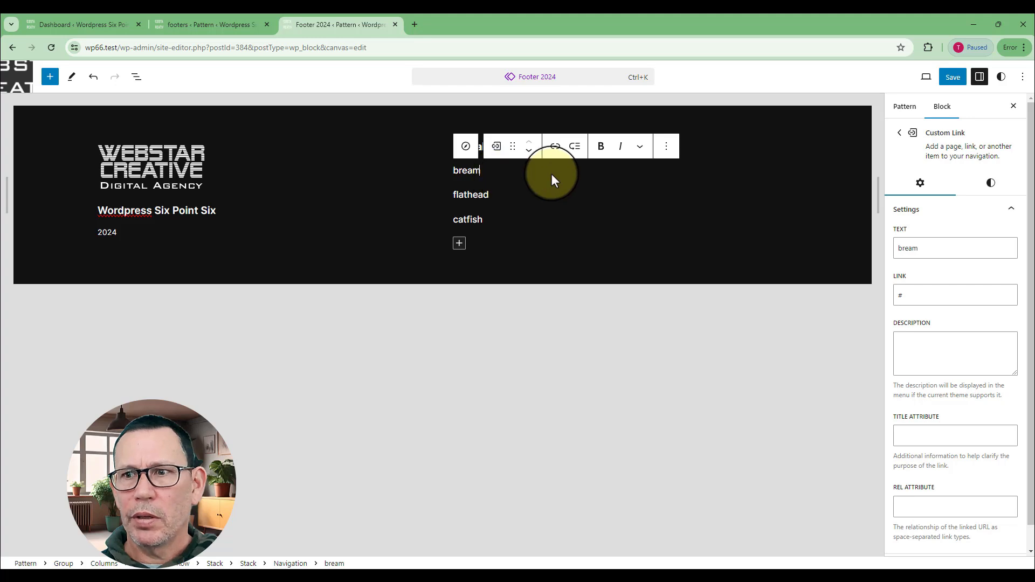
- Set the justification of the Stack holding the Social heading and its navigation to stretch its items
{"action": "left_click", "coordinate": [467, 149]}
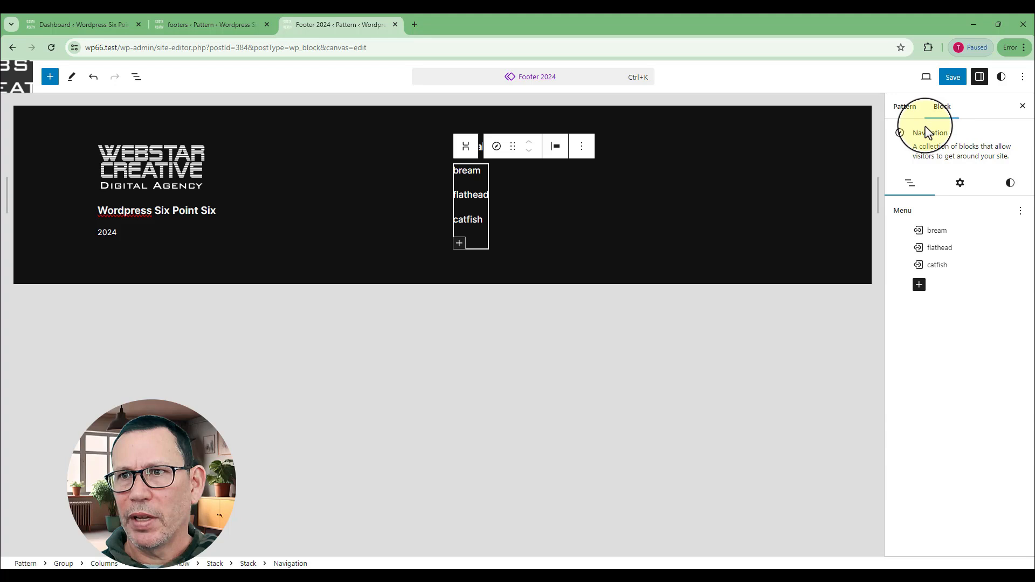
{"action": "left_click", "coordinate": [467, 148]}
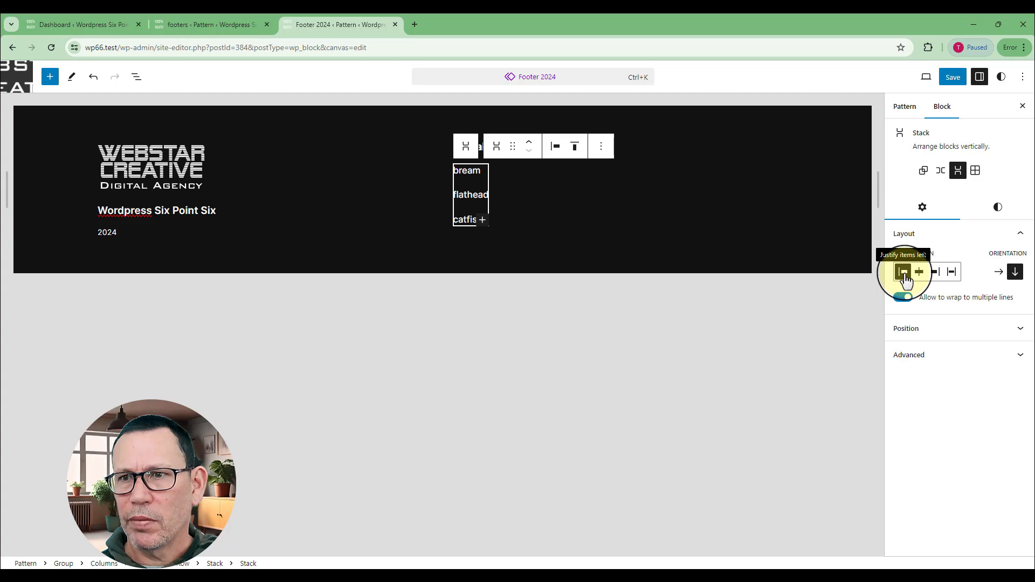
{"action": "left_click", "coordinate": [470, 152]}
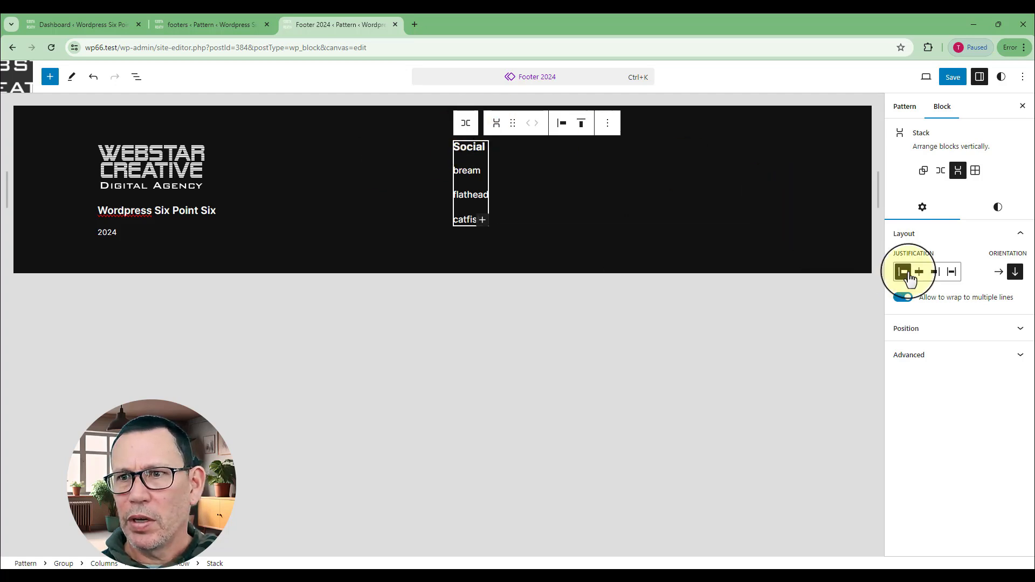
{"action": "left_click", "coordinate": [951, 272]}
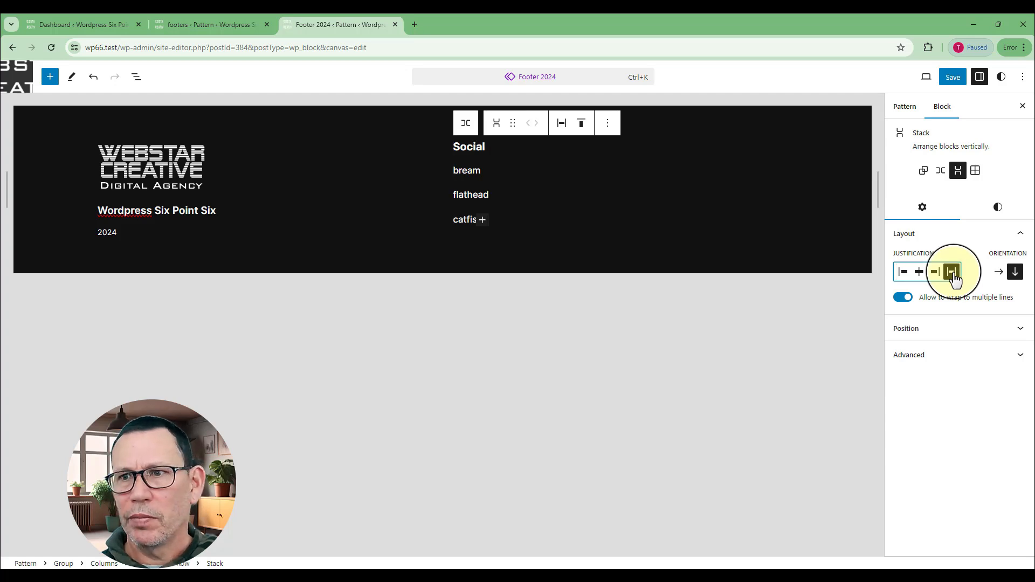
{"action": "left_click", "coordinate": [667, 250]}
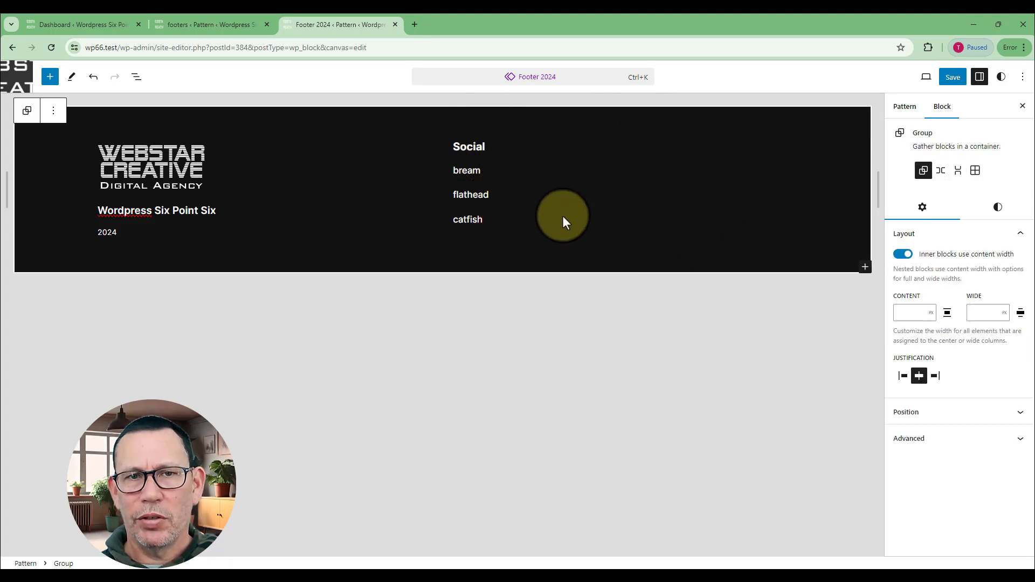
- Examine the footer's block hierarchy in the List View, going through the three columns and their nested Stack and Row blocks
{"action": "left_click", "coordinate": [137, 77]}
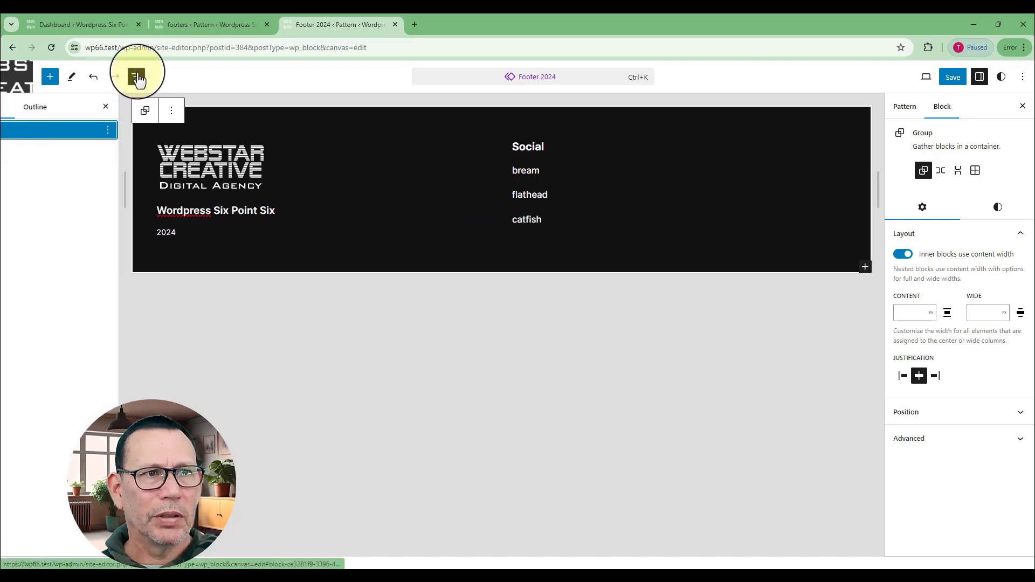
{"action": "left_click", "coordinate": [9, 131]}
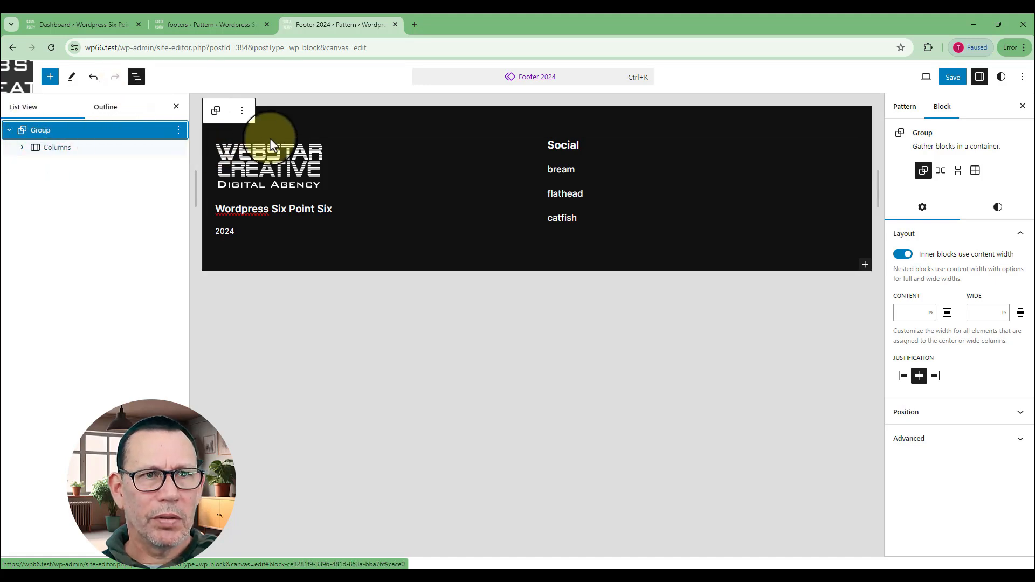
{"action": "left_click", "coordinate": [23, 150]}
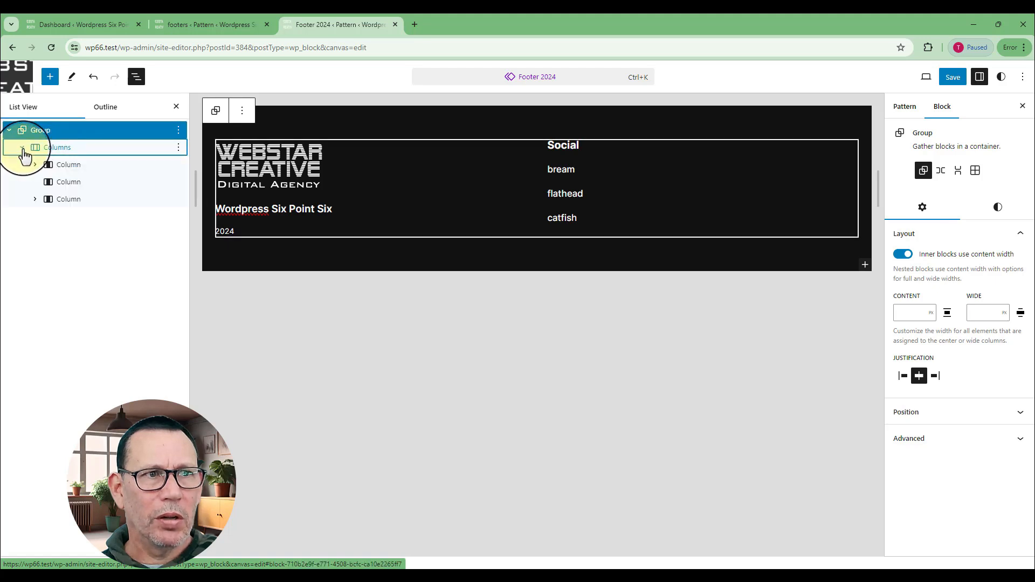
{"action": "left_click", "coordinate": [69, 164]}
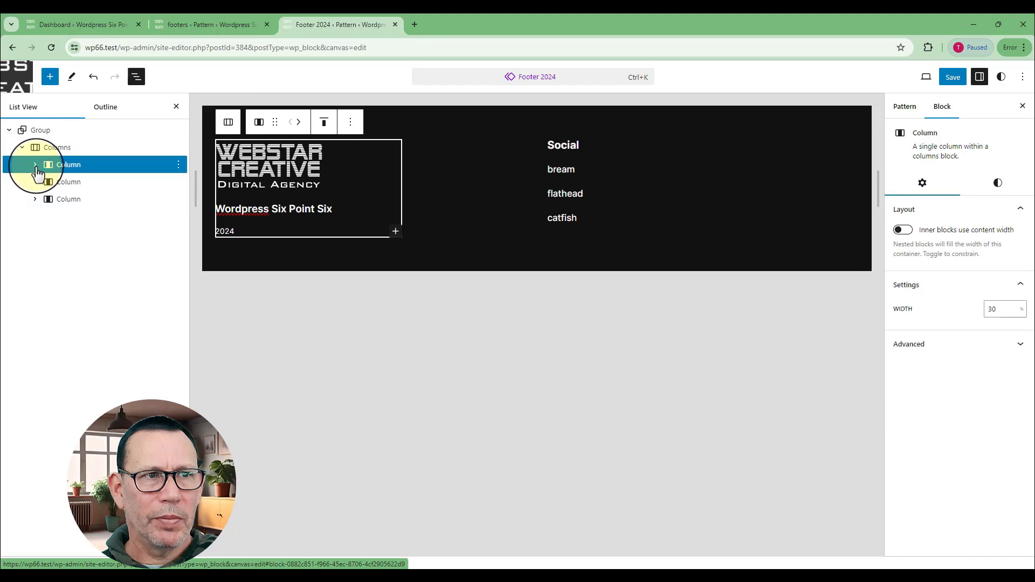
{"action": "left_click", "coordinate": [35, 164]}
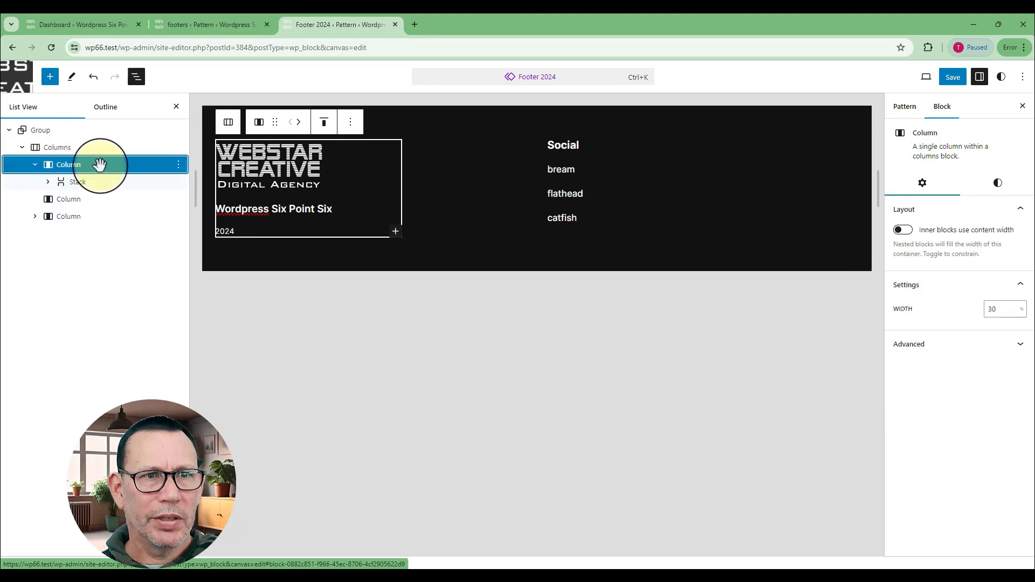
{"action": "left_click", "coordinate": [48, 181]}
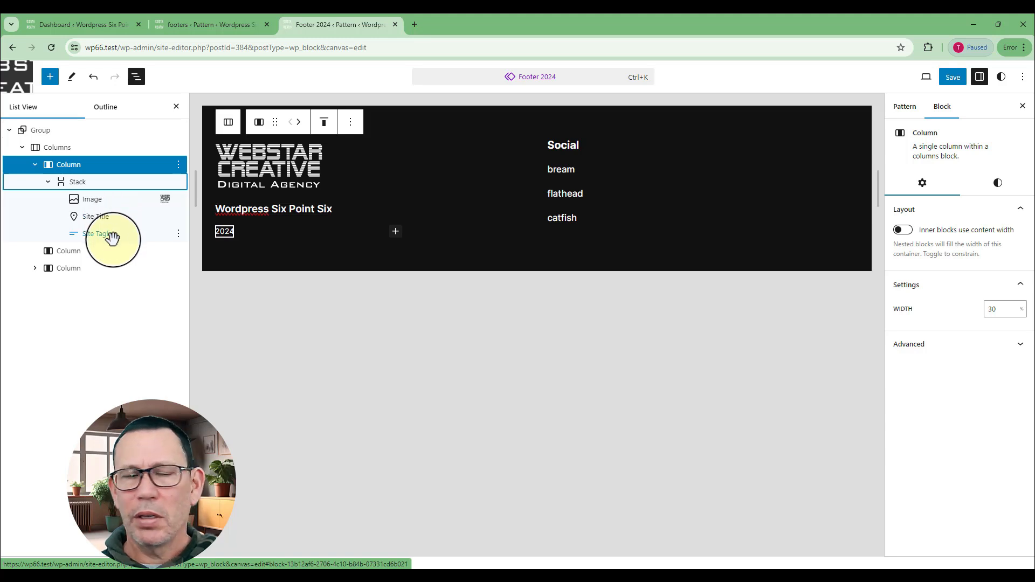
{"action": "left_click", "coordinate": [76, 252]}
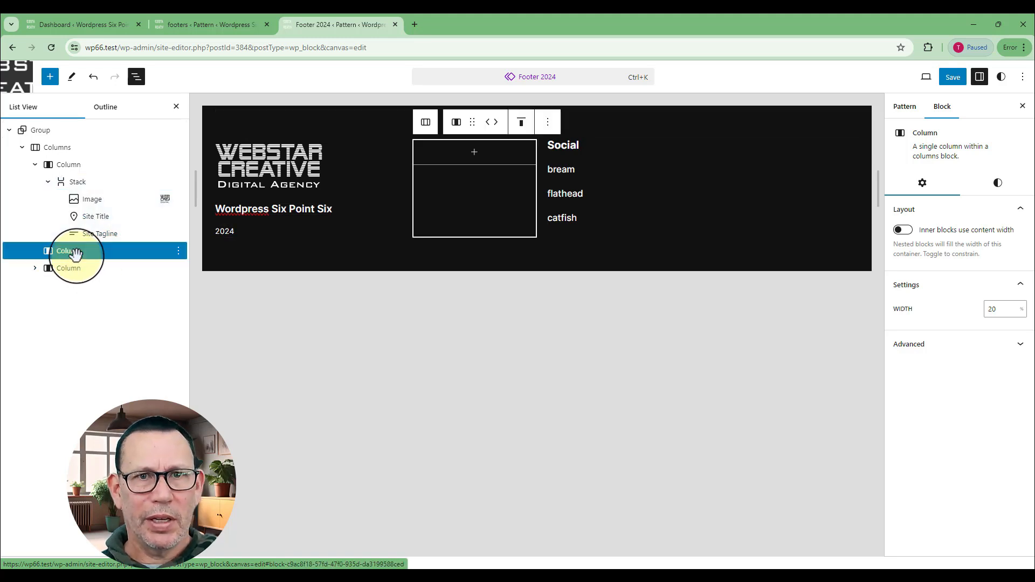
{"action": "left_click", "coordinate": [69, 268]}
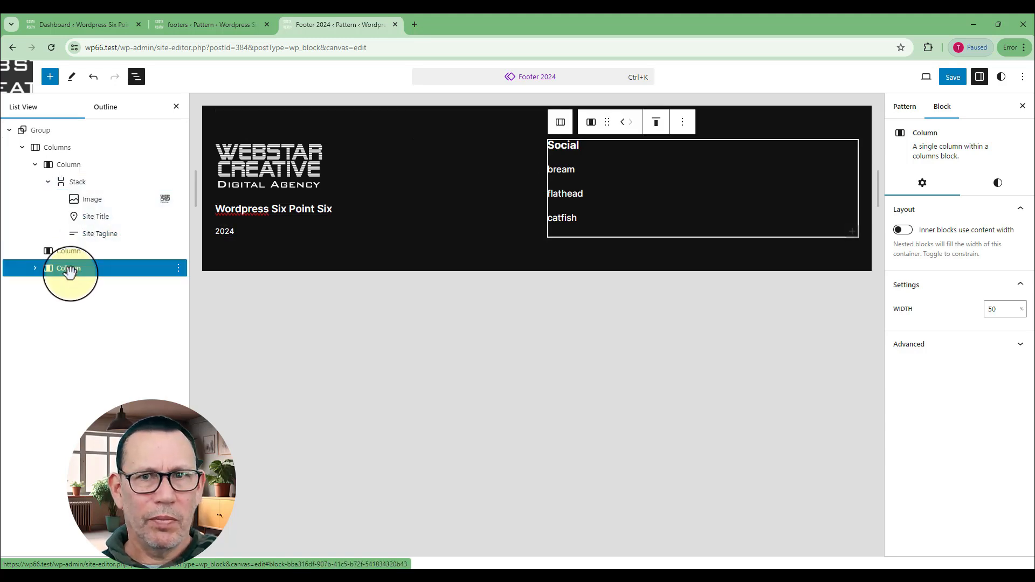
{"action": "left_click", "coordinate": [34, 268]}
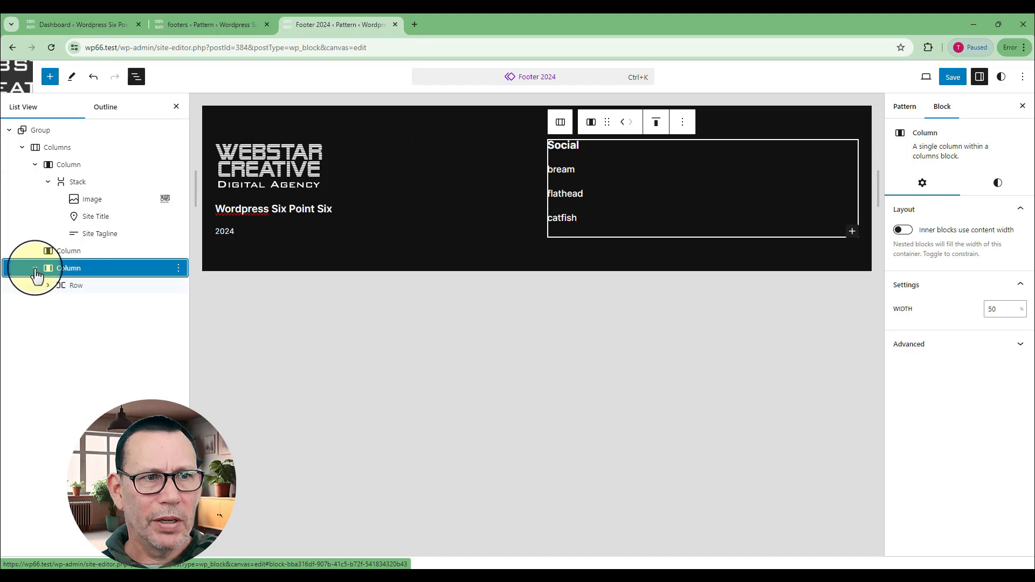
{"action": "left_click", "coordinate": [61, 285]}
{"action": "left_click", "coordinate": [48, 285]}
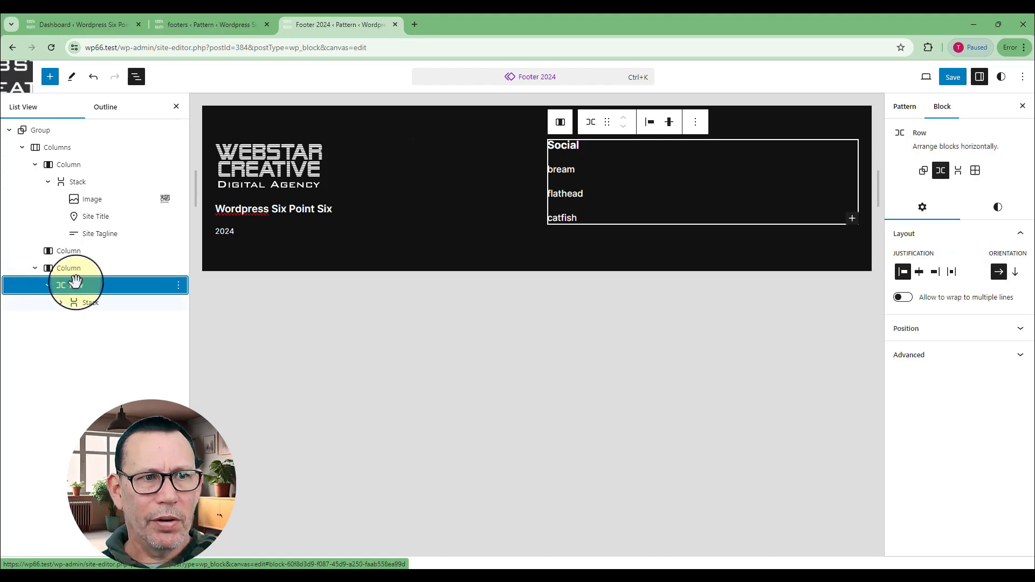
- Duplicate the Social Stack inside the third column's Row and change the copy's heading to "About"
{"action": "left_click", "coordinate": [82, 303]}
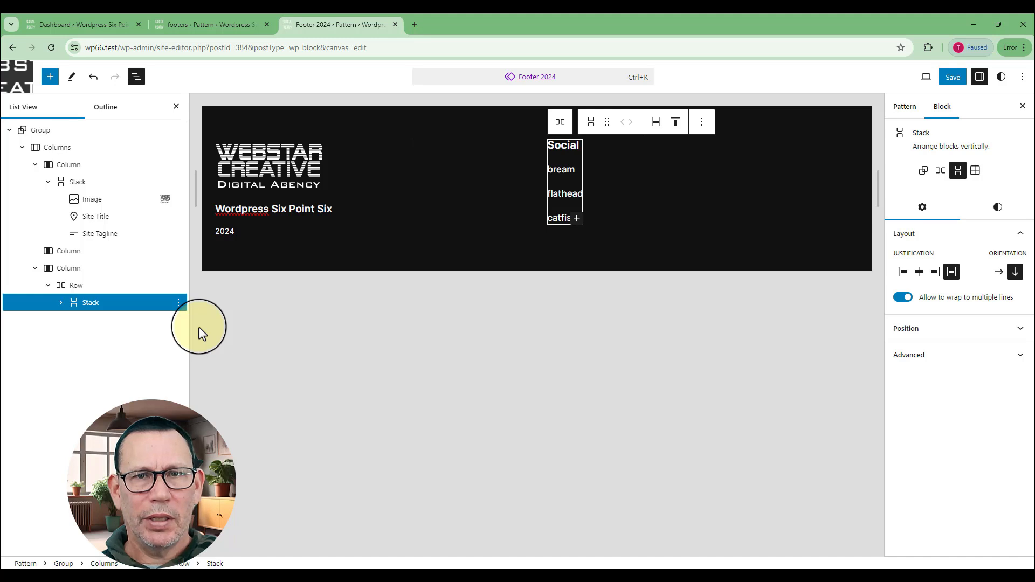
{"action": "left_click", "coordinate": [178, 304]}
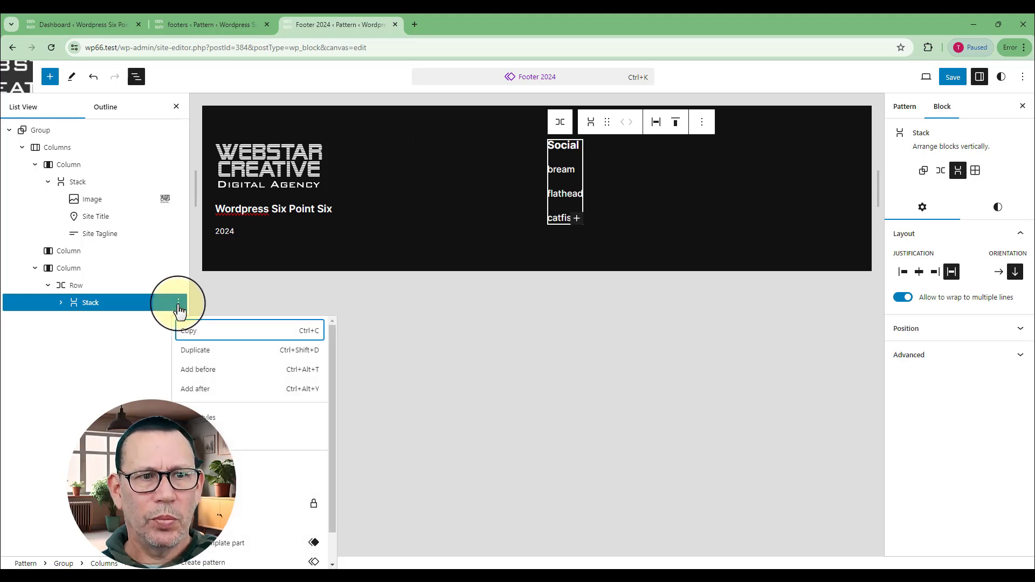
{"action": "left_click", "coordinate": [196, 350]}
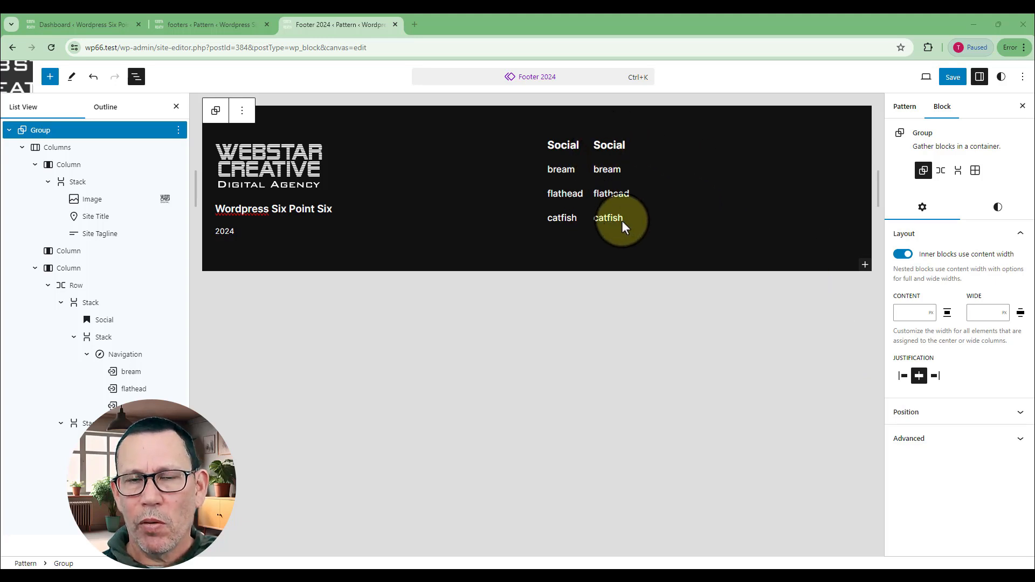
{"action": "double_click", "coordinate": [598, 144]}
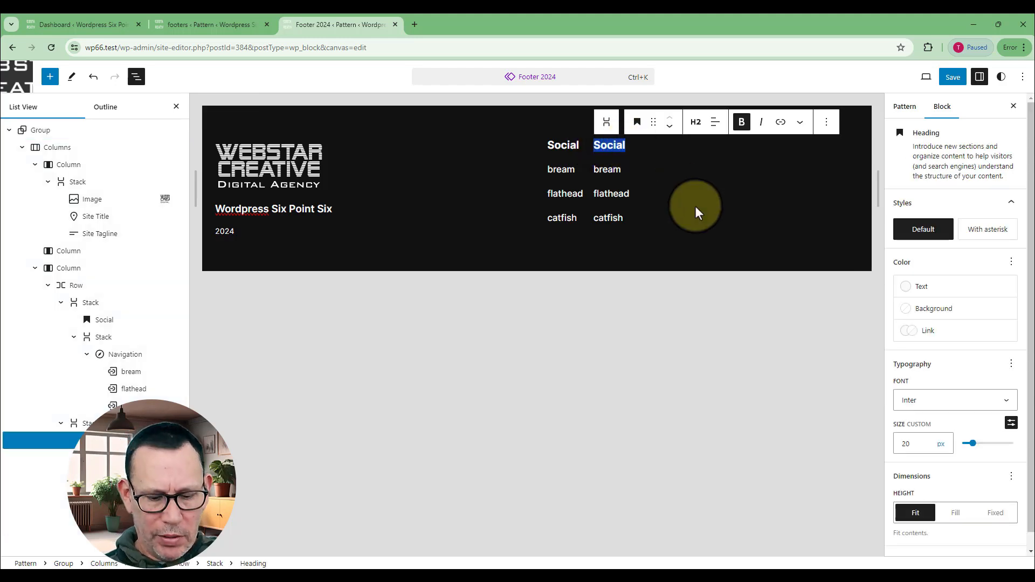
{"action": "type", "text": "About"}
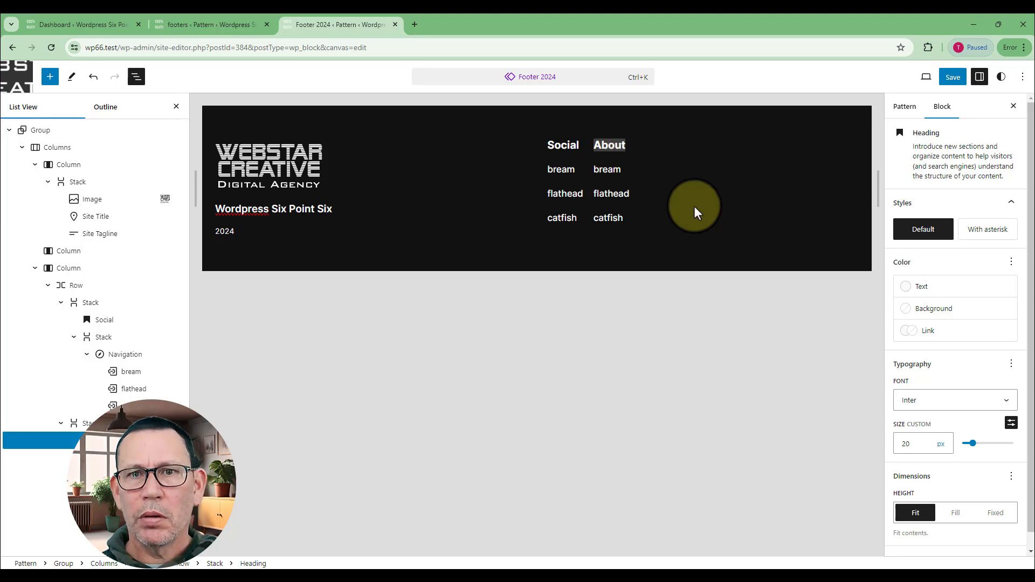
{"action": "left_click", "coordinate": [519, 168]}
{"action": "left_click", "coordinate": [630, 150]}
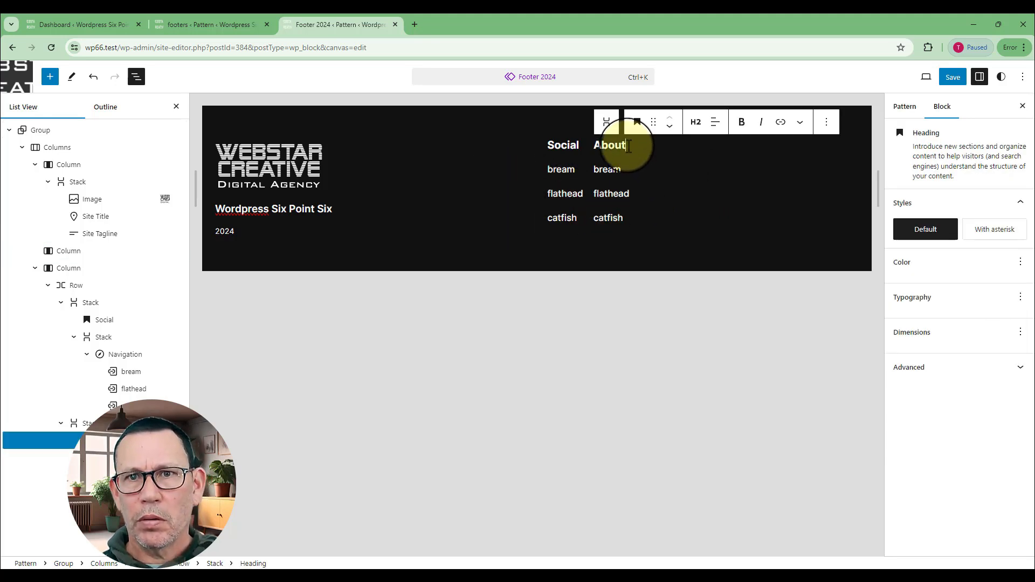
- Collapse the About Stack in the List View and duplicate it within the Row
{"action": "left_click", "coordinate": [616, 131]}
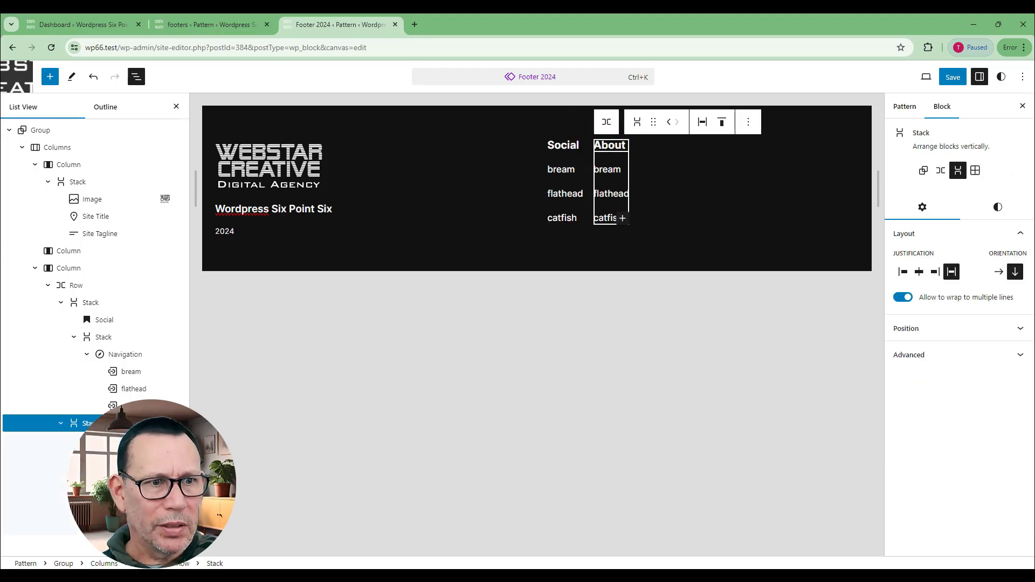
{"action": "left_click", "coordinate": [99, 423]}
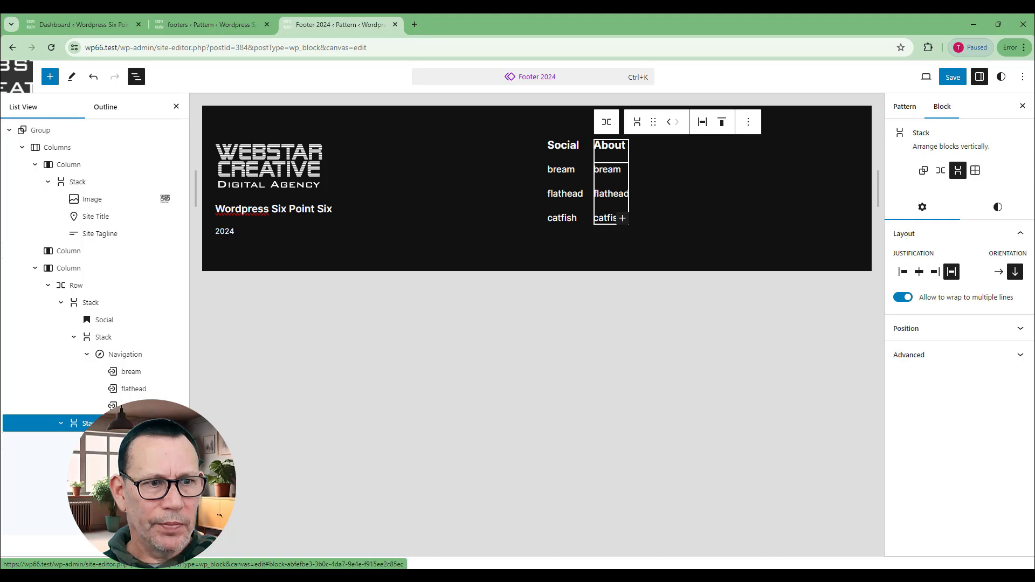
{"action": "left_click", "coordinate": [104, 441]}
{"action": "left_click", "coordinate": [93, 423]}
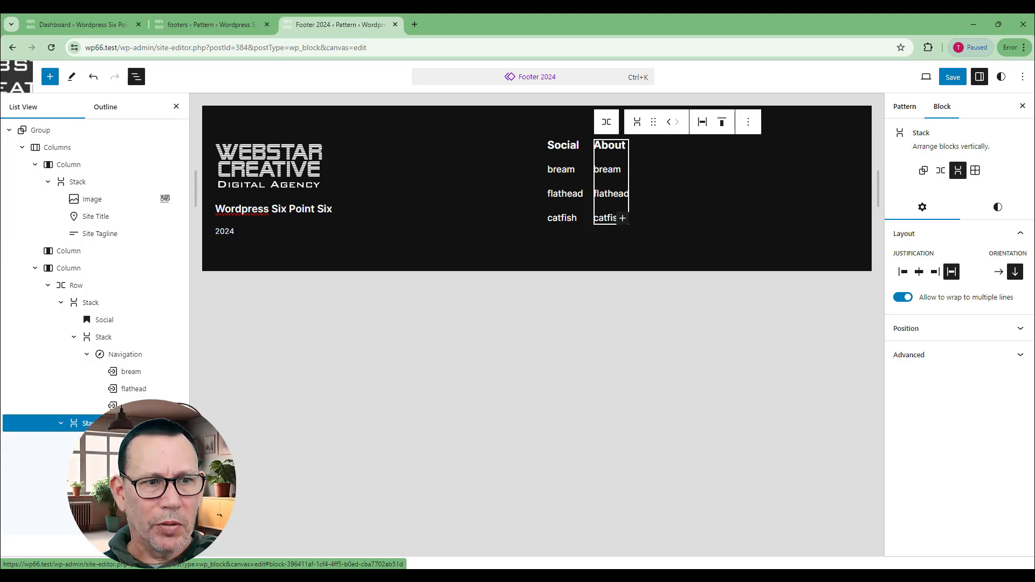
{"action": "left_click", "coordinate": [60, 423]}
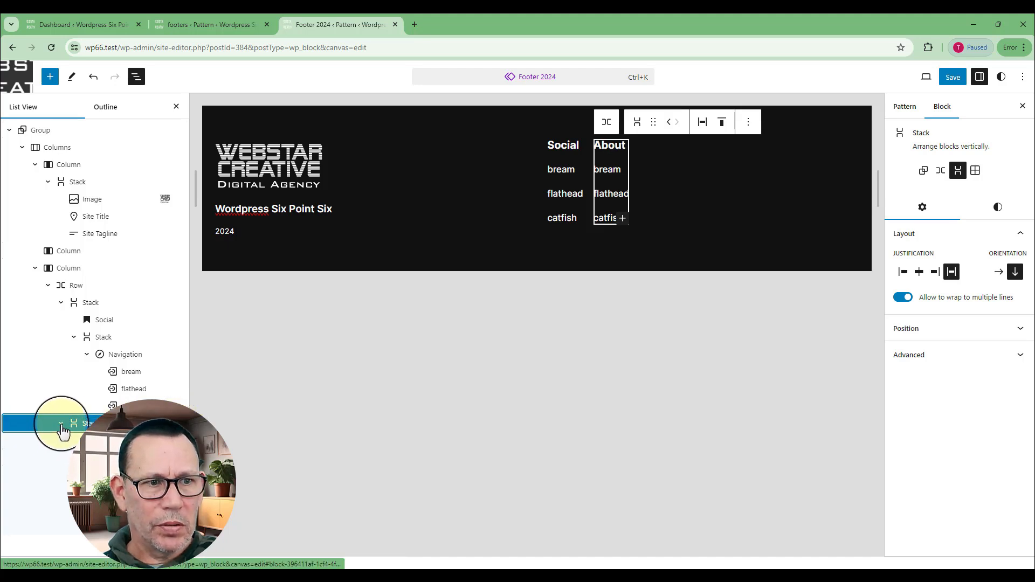
{"action": "left_click", "coordinate": [178, 424]}
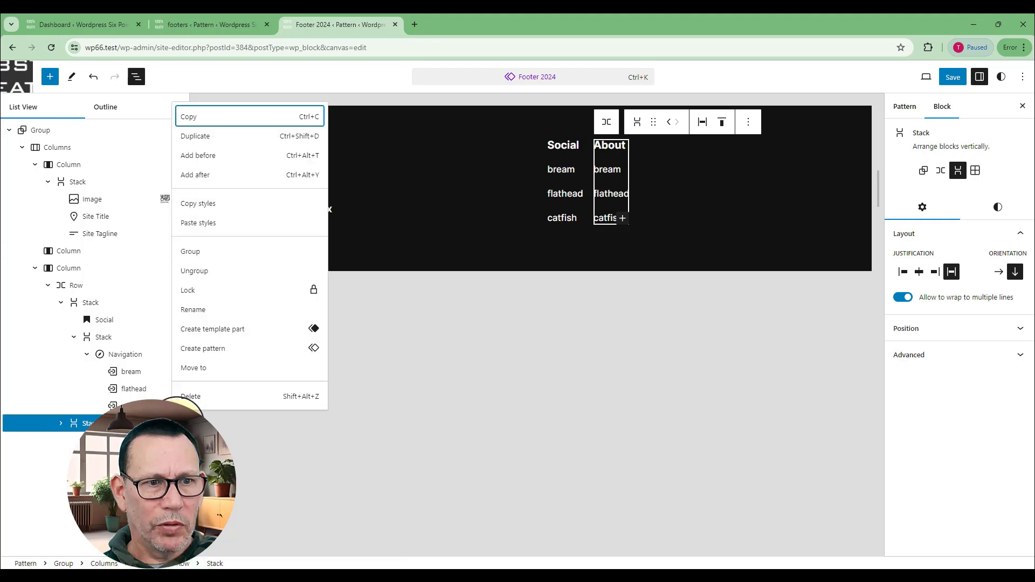
{"action": "left_click", "coordinate": [217, 141]}
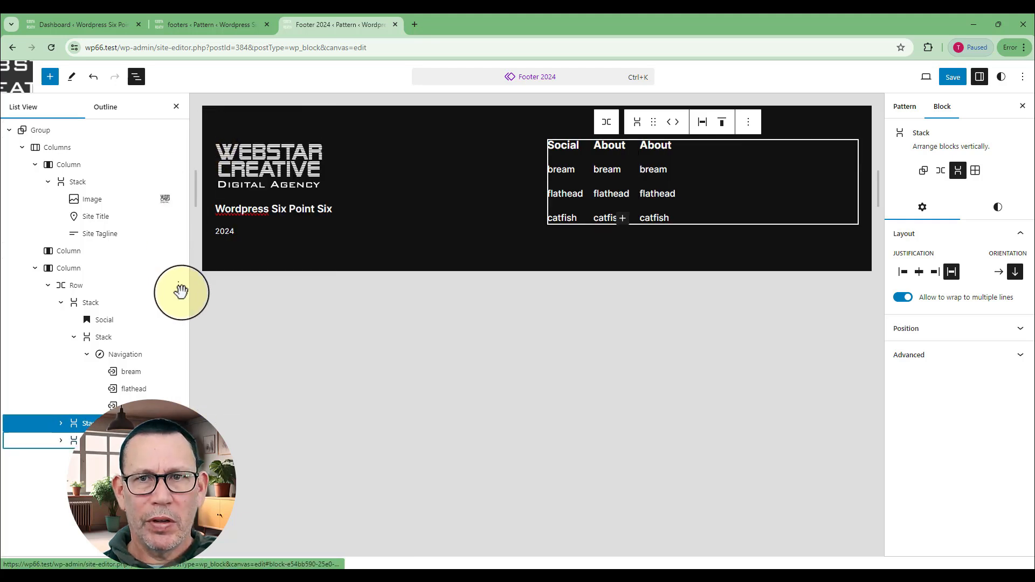
- Change the heading of the third link list to "Privacy"
{"action": "left_click", "coordinate": [652, 141]}
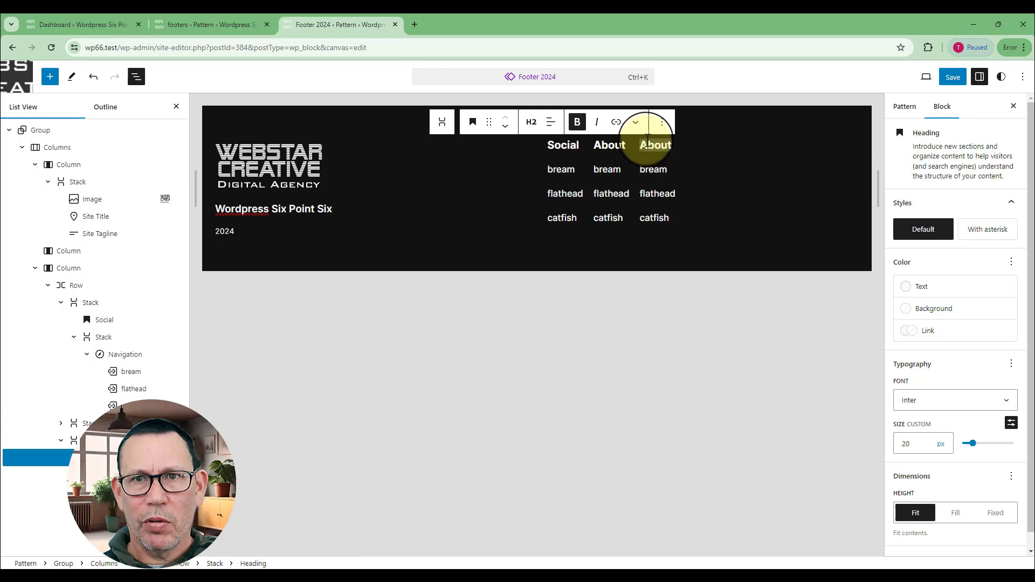
{"action": "left_click_drag", "start_coordinate": [640, 143], "coordinate": [668, 143]}
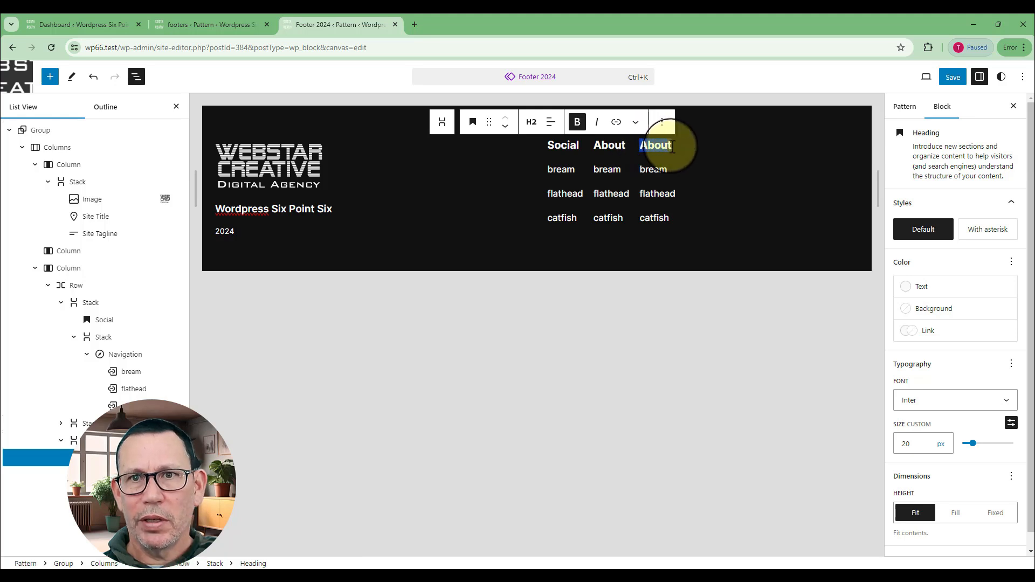
{"action": "type", "text": "Pri"}
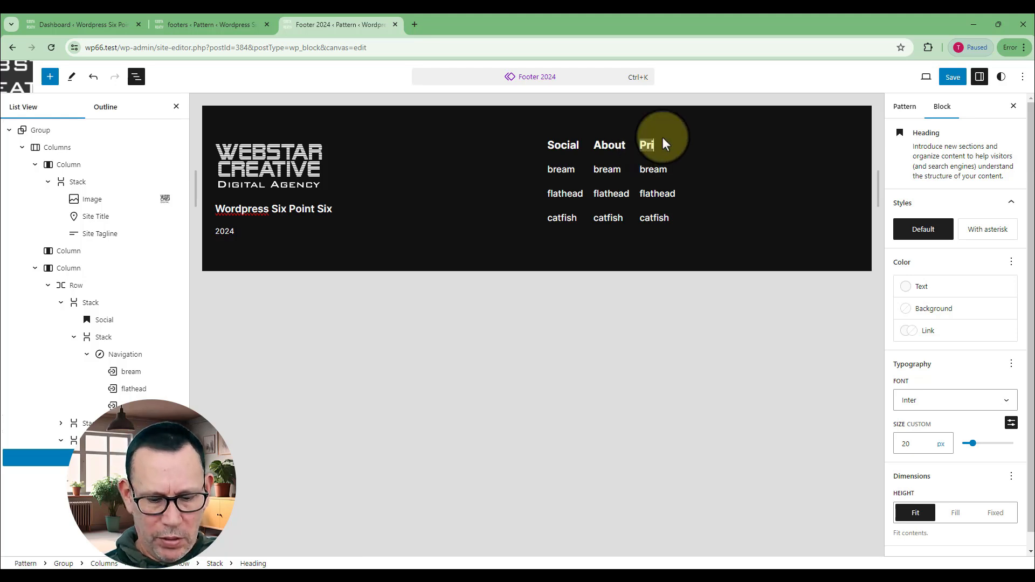
{"action": "type", "text": "vacy"}
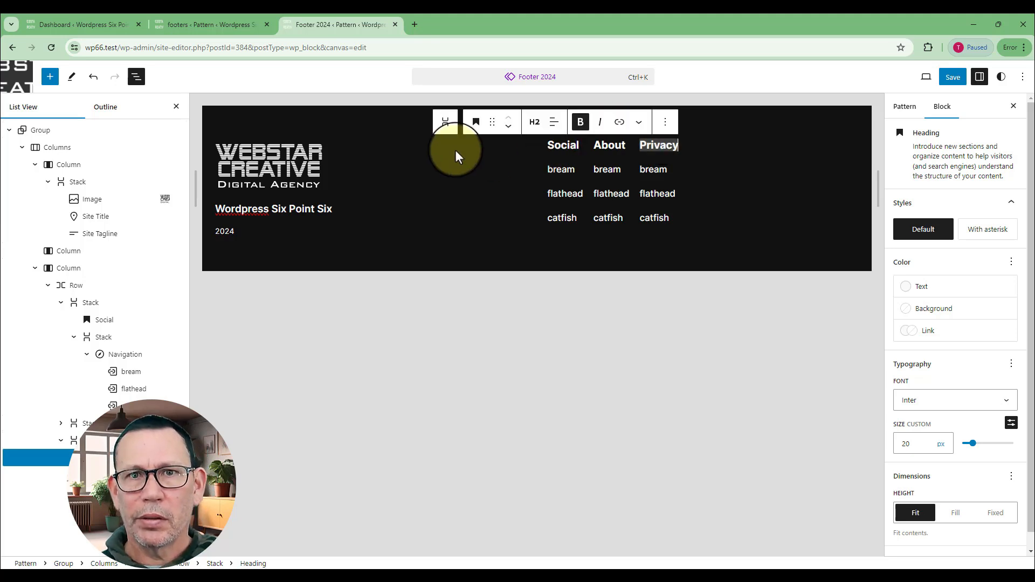
{"action": "left_click", "coordinate": [395, 147]}
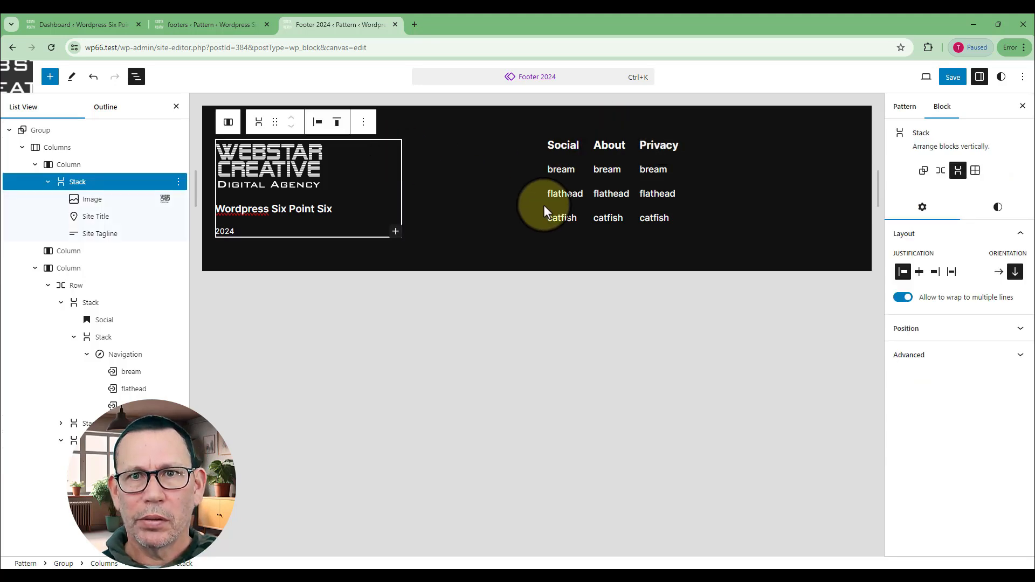
- Save the pending changes to the Footer 2024 pattern and the Navigation 6 menu
{"action": "left_click", "coordinate": [953, 76]}
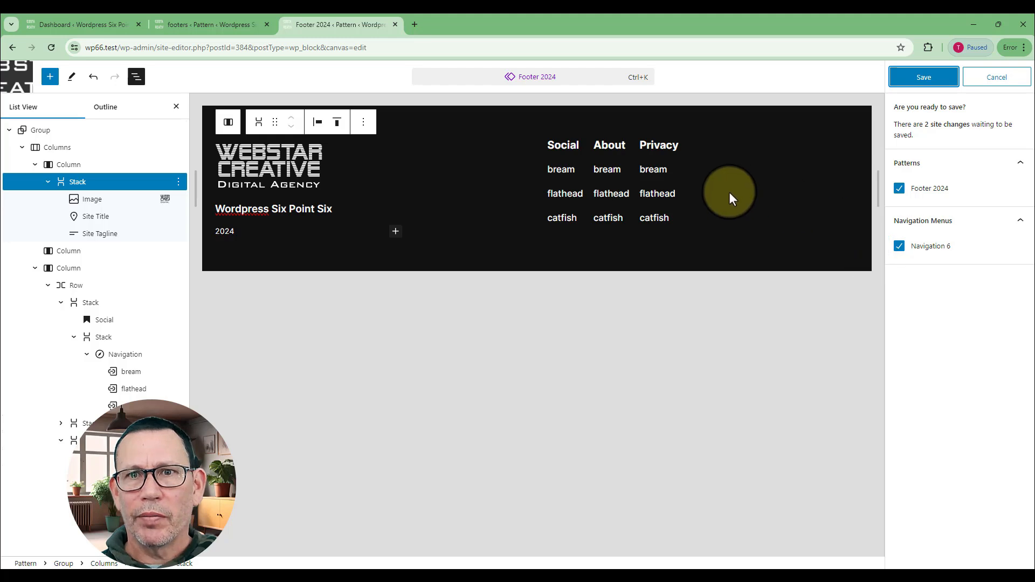
{"action": "left_click", "coordinate": [695, 174]}
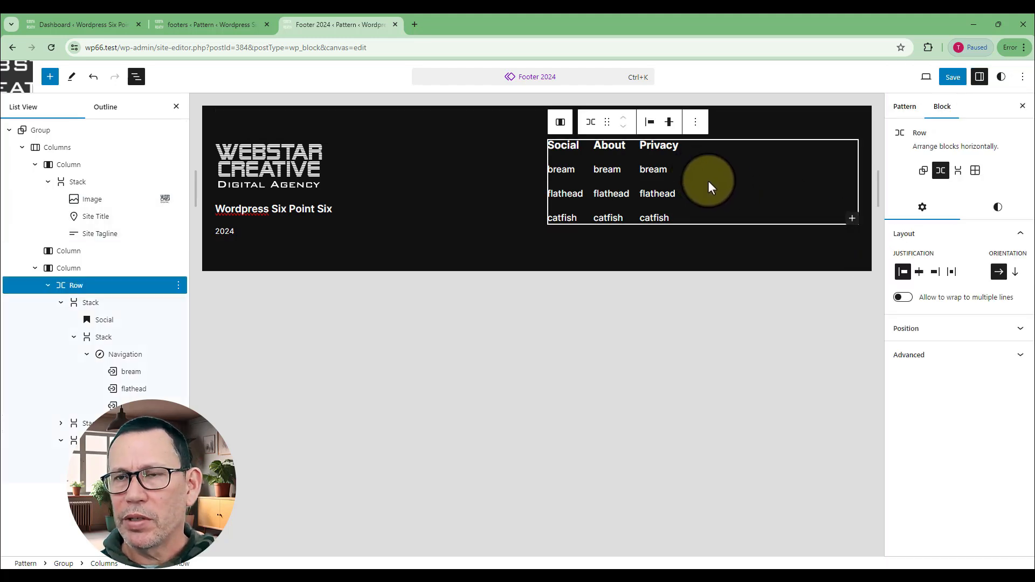
{"action": "left_click", "coordinate": [952, 77]}
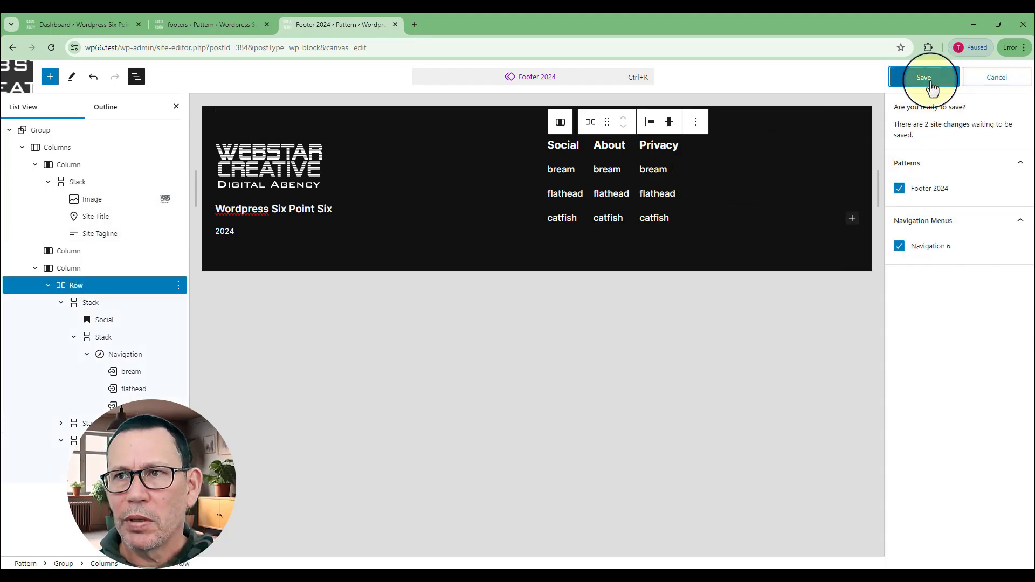
{"action": "left_click", "coordinate": [923, 78]}
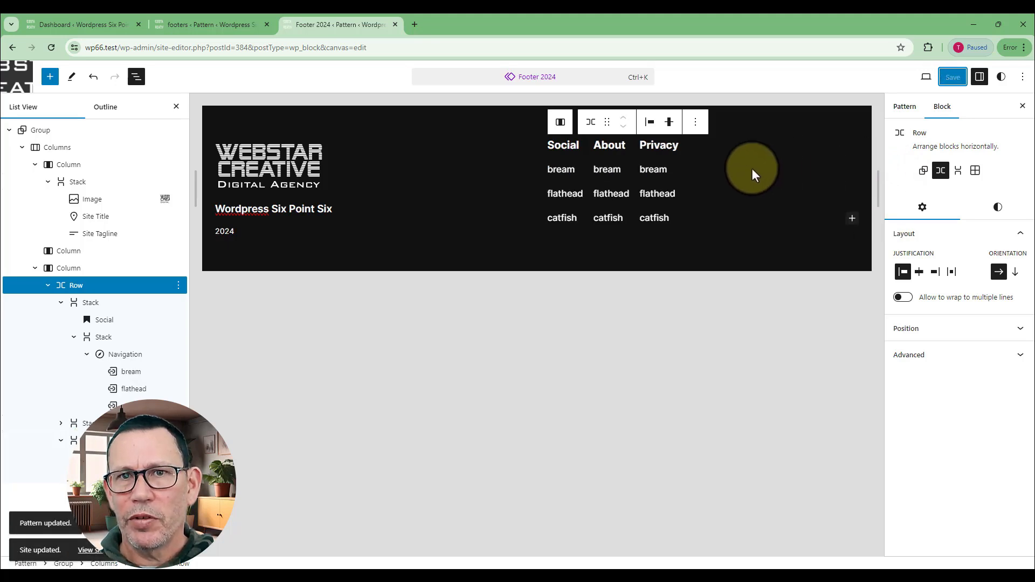
- Set the justification of the Row holding the three link lists to space between items and save the pattern
{"action": "left_click", "coordinate": [561, 123]}
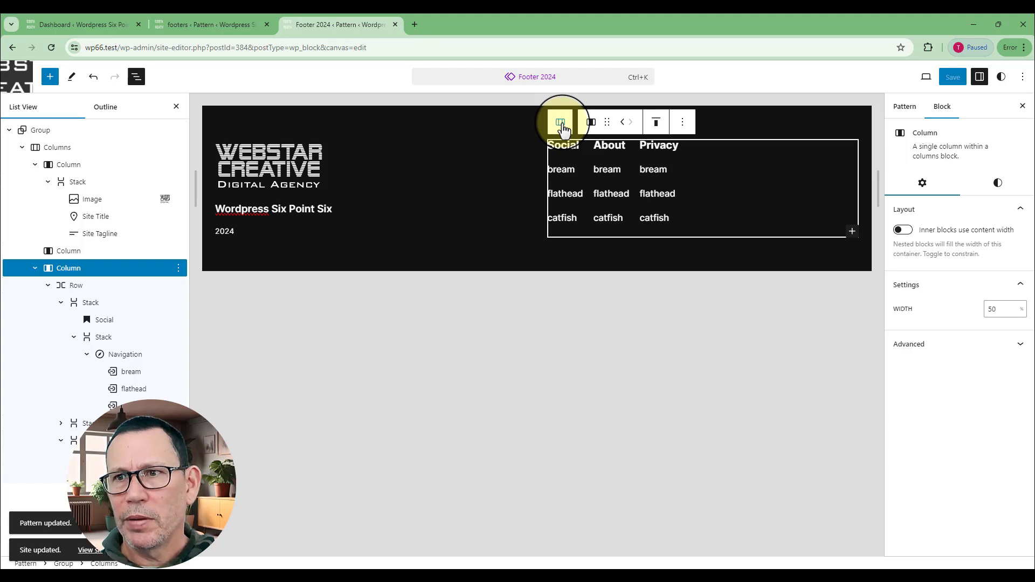
{"action": "left_click", "coordinate": [560, 123]}
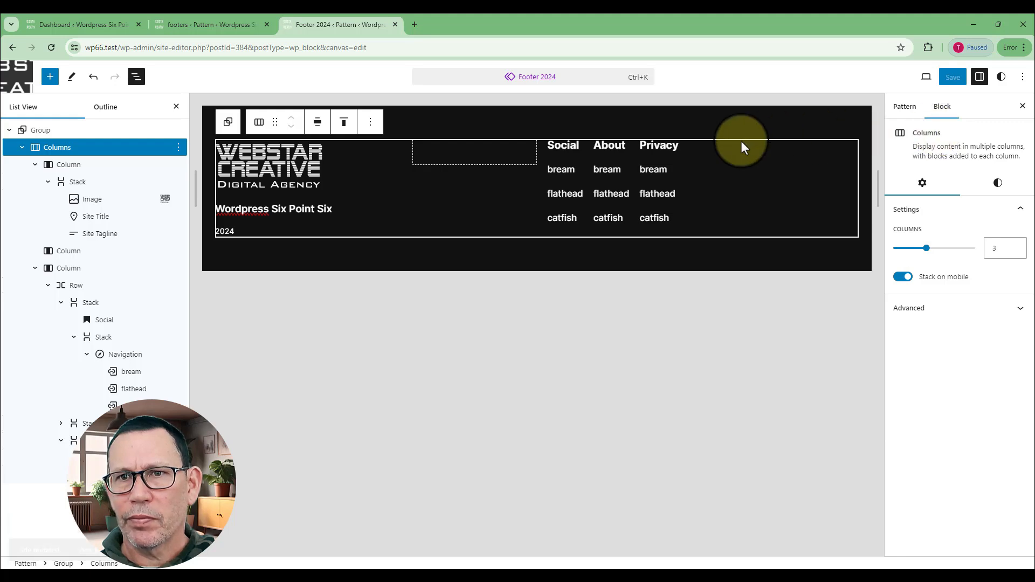
{"action": "left_click", "coordinate": [739, 156]}
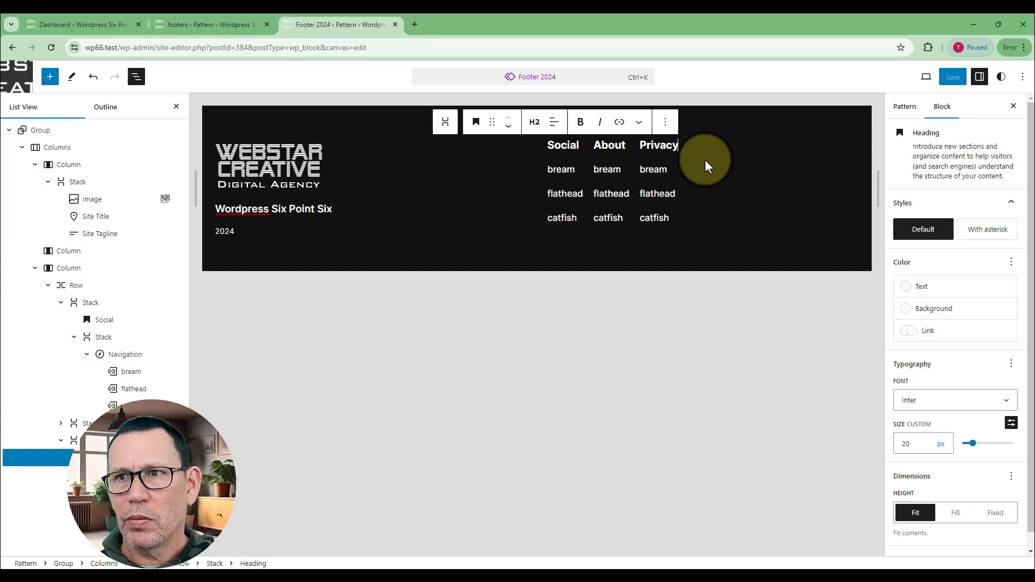
{"action": "left_click", "coordinate": [446, 133]}
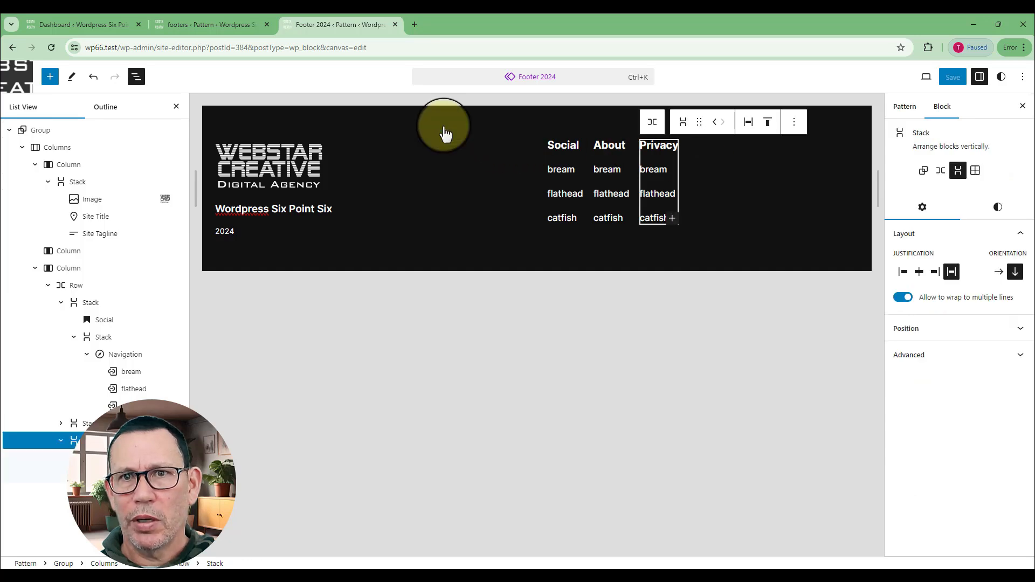
{"action": "left_click", "coordinate": [650, 127]}
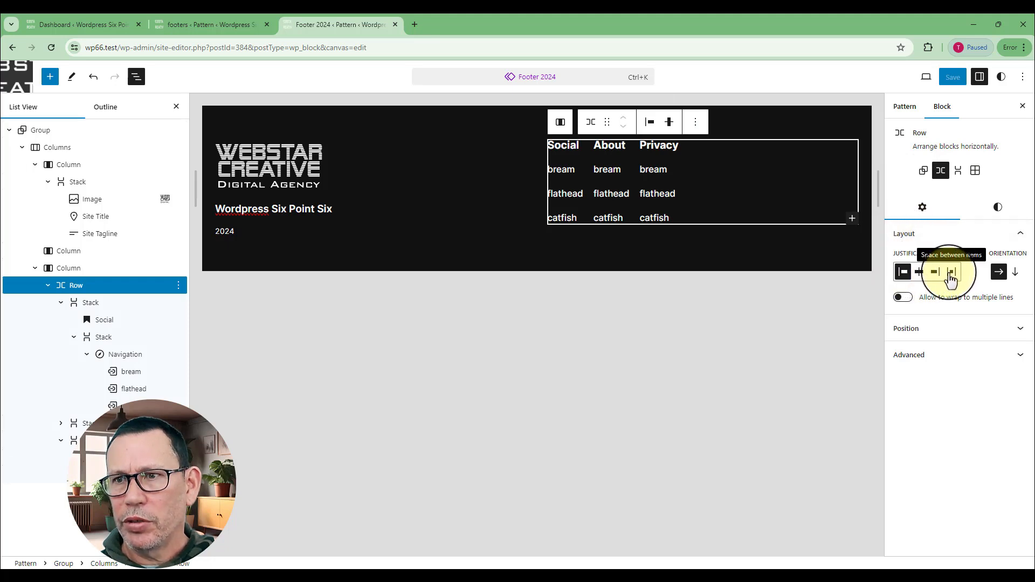
{"action": "left_click", "coordinate": [950, 273]}
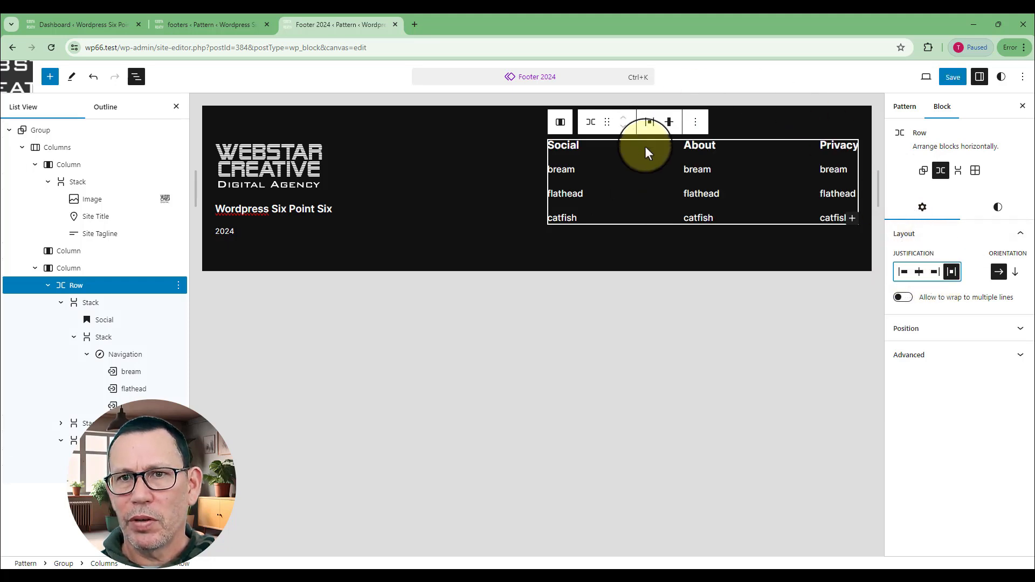
{"action": "left_click", "coordinate": [952, 77]}
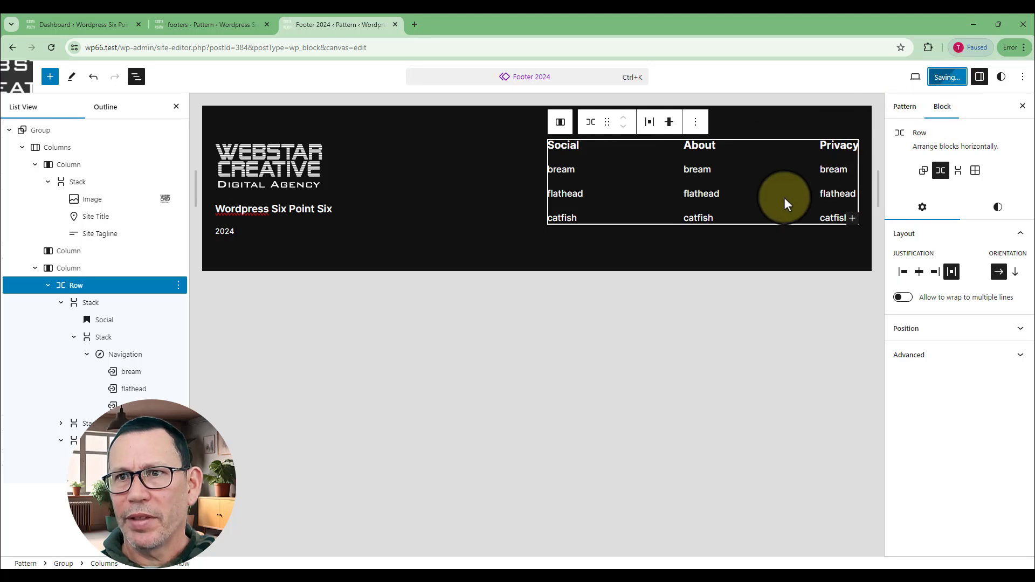
- Hide the List View and block settings to check the wider footer layout, and show them again
{"action": "left_click", "coordinate": [1023, 107]}
{"action": "left_click", "coordinate": [176, 107]}
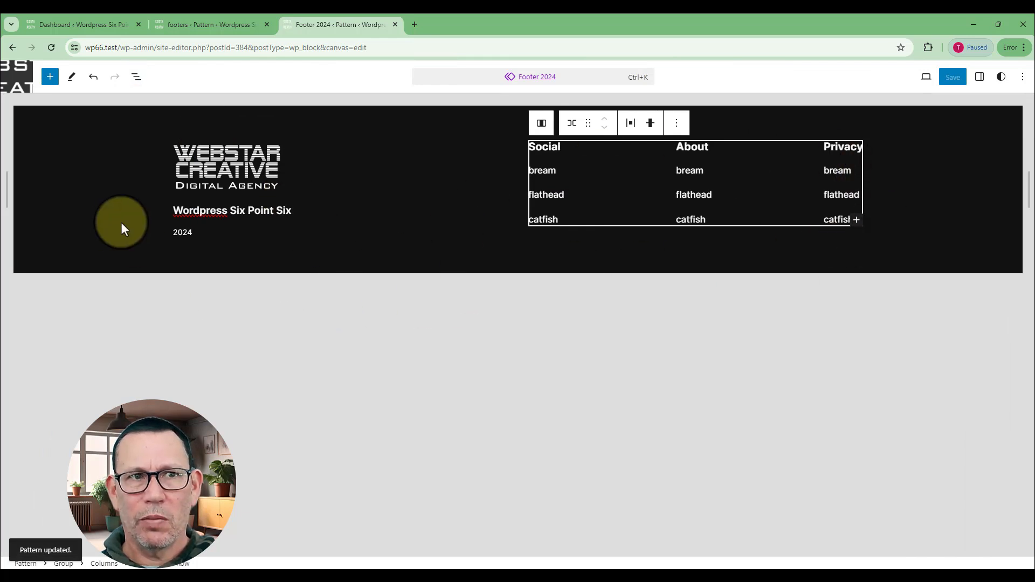
{"action": "left_click", "coordinate": [184, 191]}
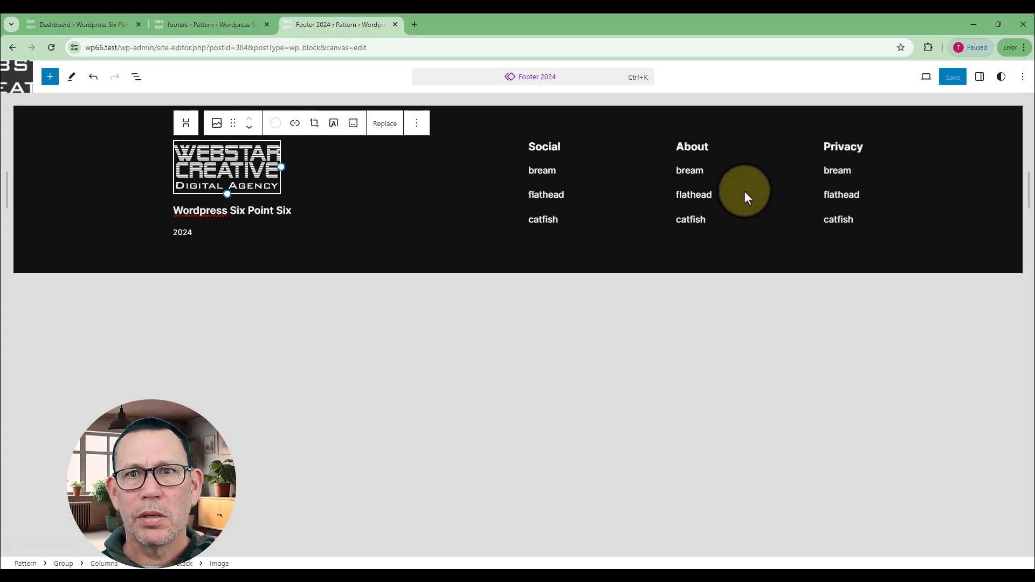
{"action": "left_click", "coordinate": [979, 77]}
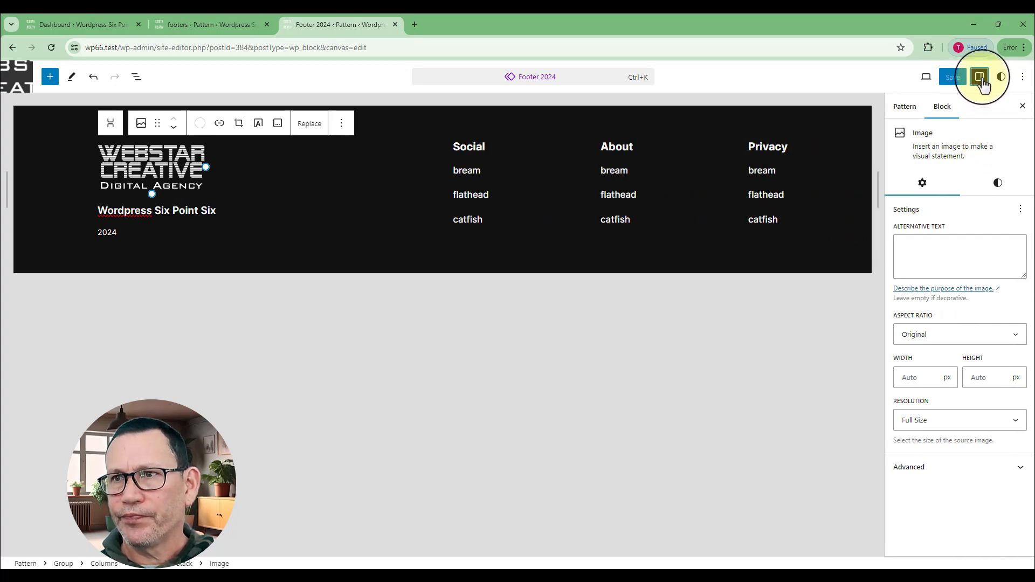
{"action": "left_click", "coordinate": [137, 78]}
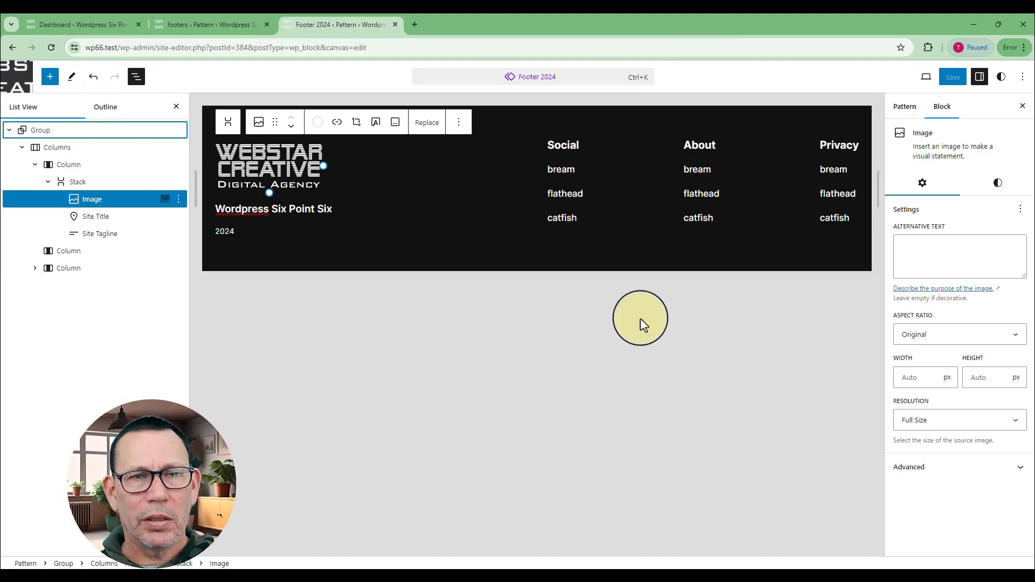
- Change the text of the first link in the About list to "History"
{"action": "left_click", "coordinate": [712, 170]}
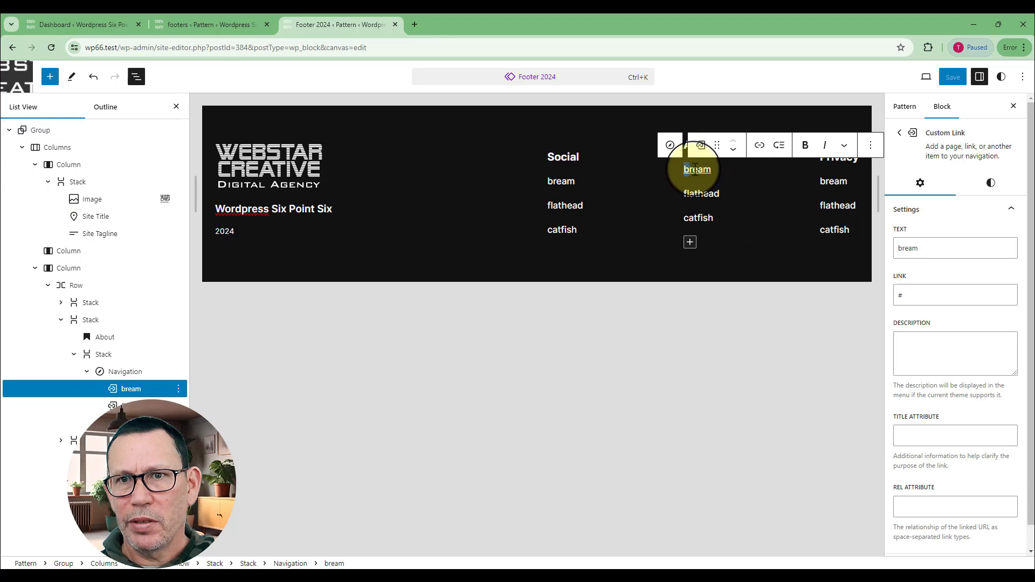
{"action": "double_click", "coordinate": [711, 172]}
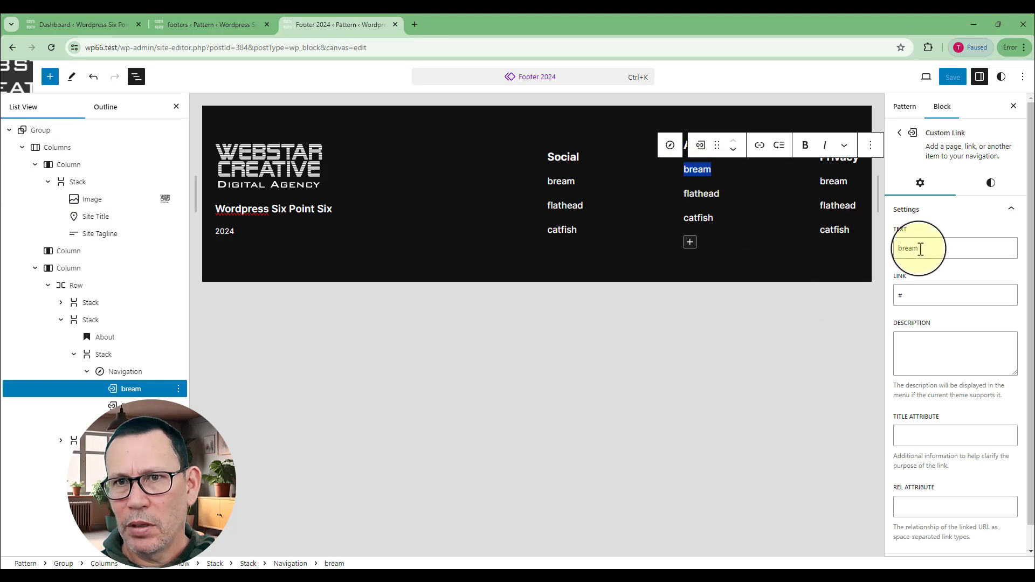
{"action": "left_click_drag", "start_coordinate": [918, 249], "coordinate": [890, 255]}
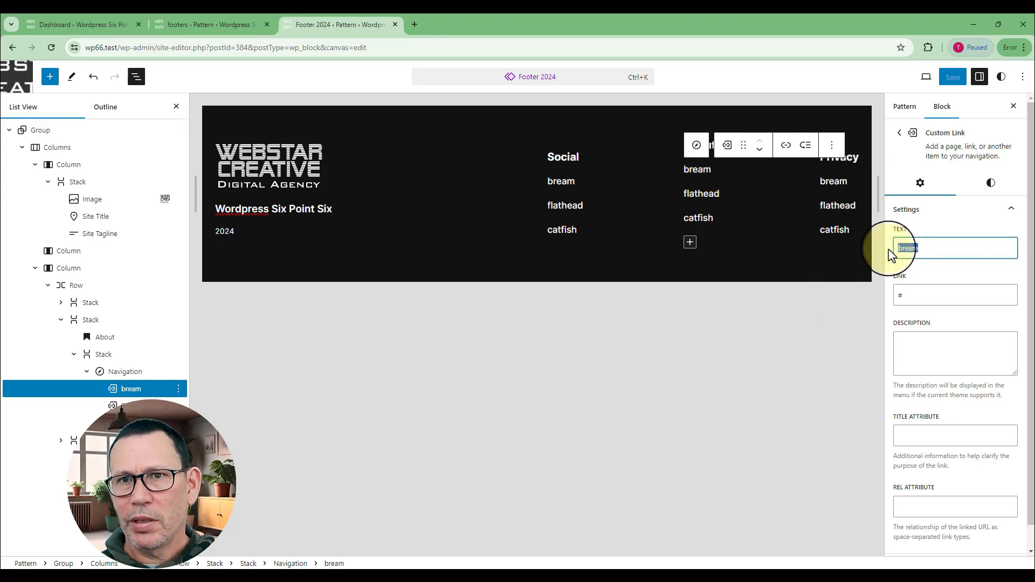
{"action": "type", "text": "Hi"}
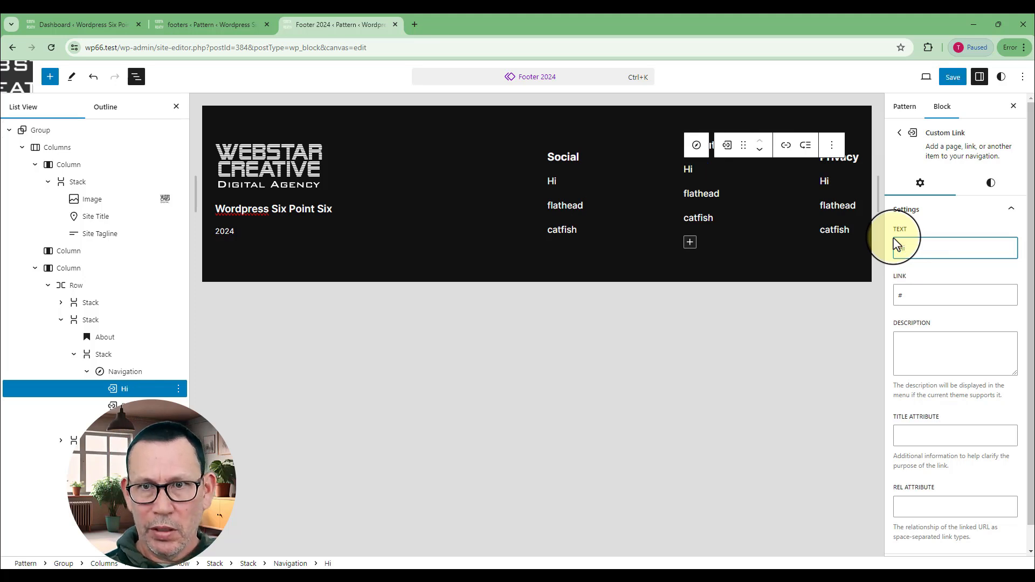
{"action": "type", "text": "story"}
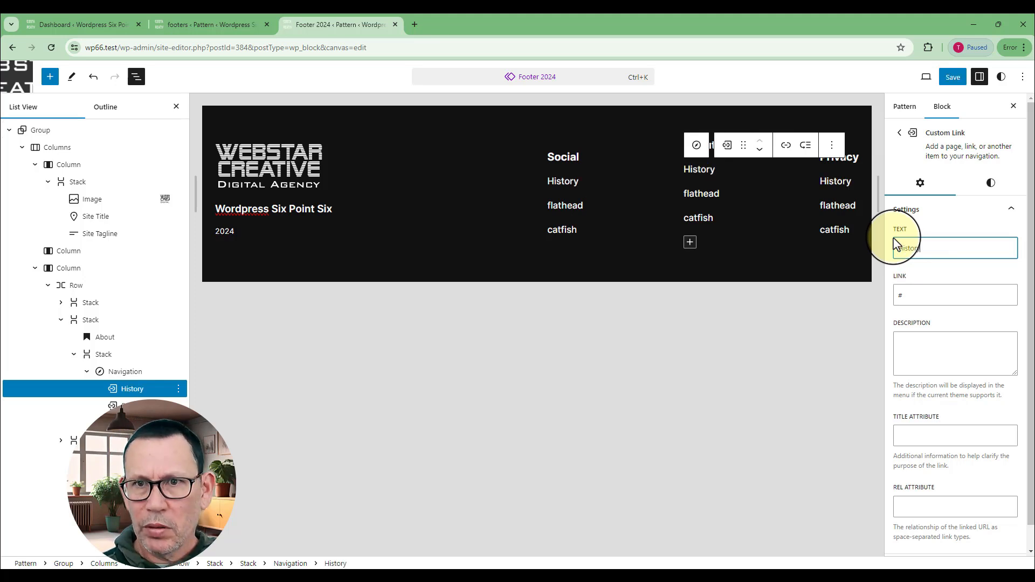
{"action": "left_click", "coordinate": [924, 226]}
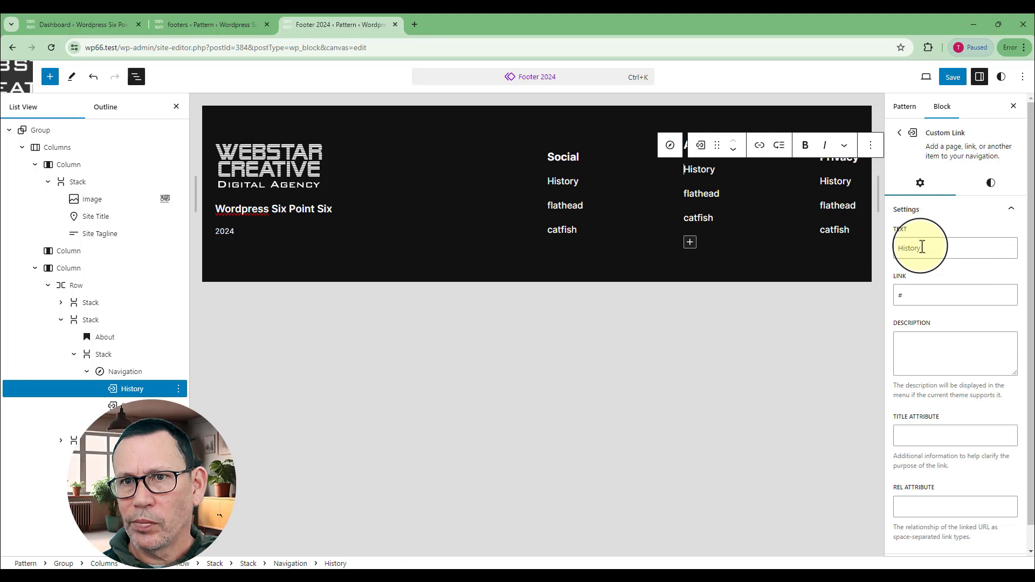
{"action": "left_click", "coordinate": [450, 170]}
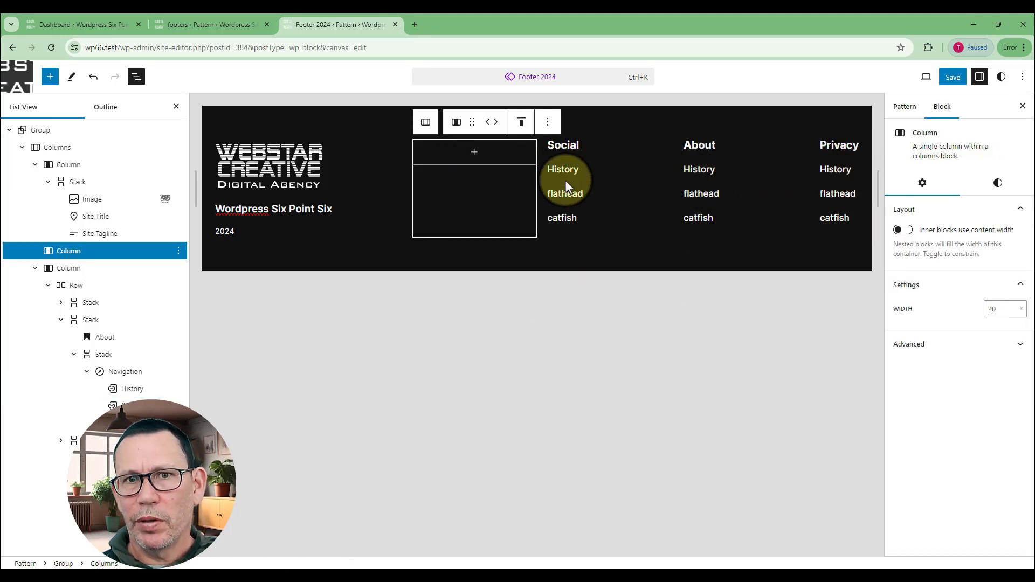
- Create a new menu for the Navigation block under the About heading
{"action": "left_click", "coordinate": [706, 168]}
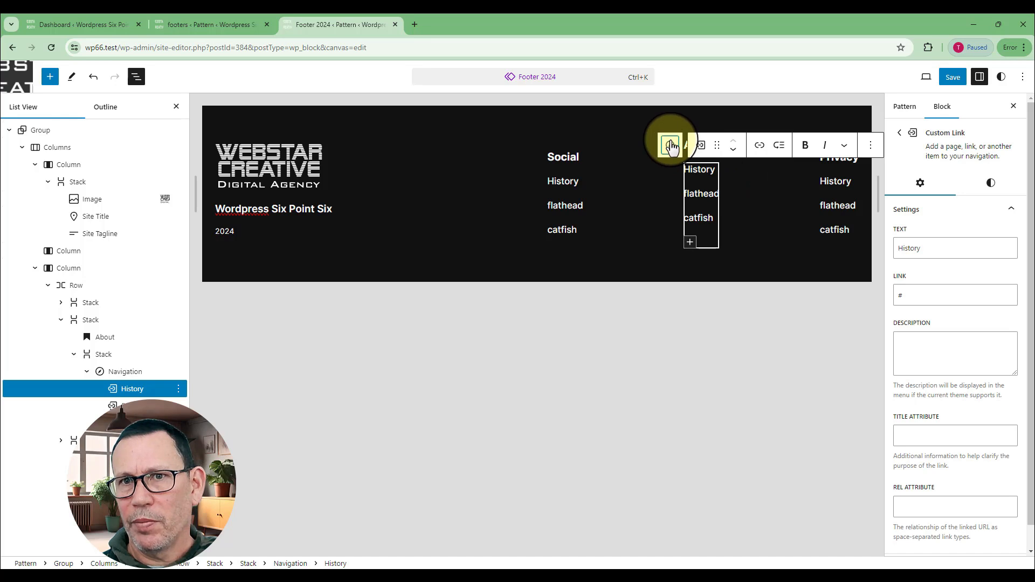
{"action": "left_click", "coordinate": [671, 147]}
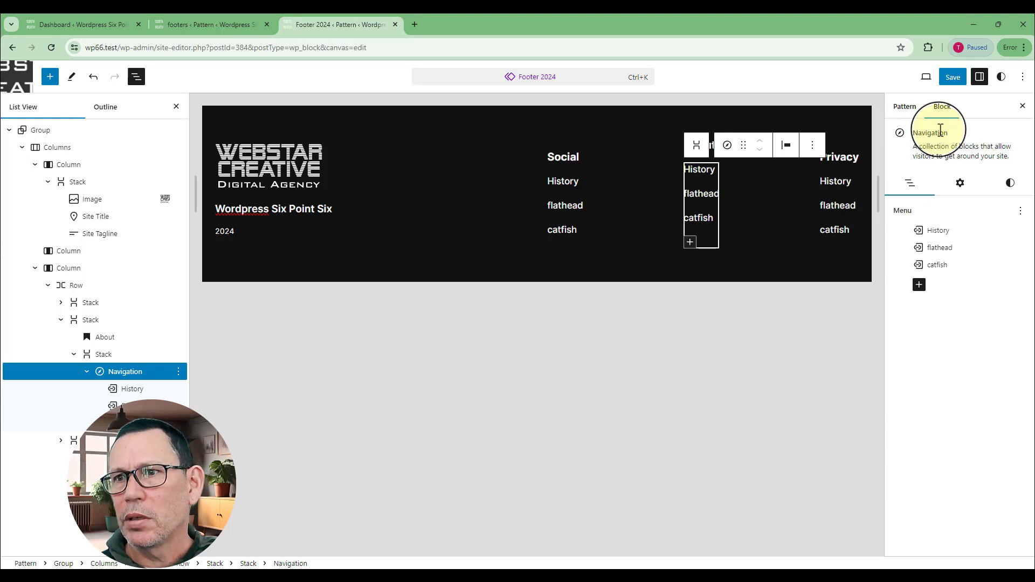
{"action": "left_click", "coordinate": [1019, 214]}
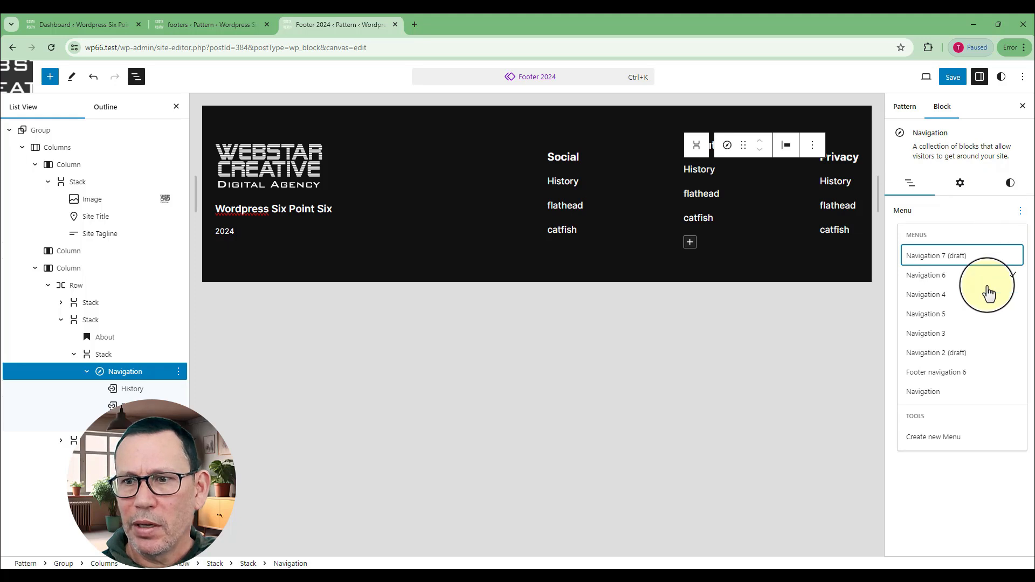
{"action": "left_click", "coordinate": [969, 439]}
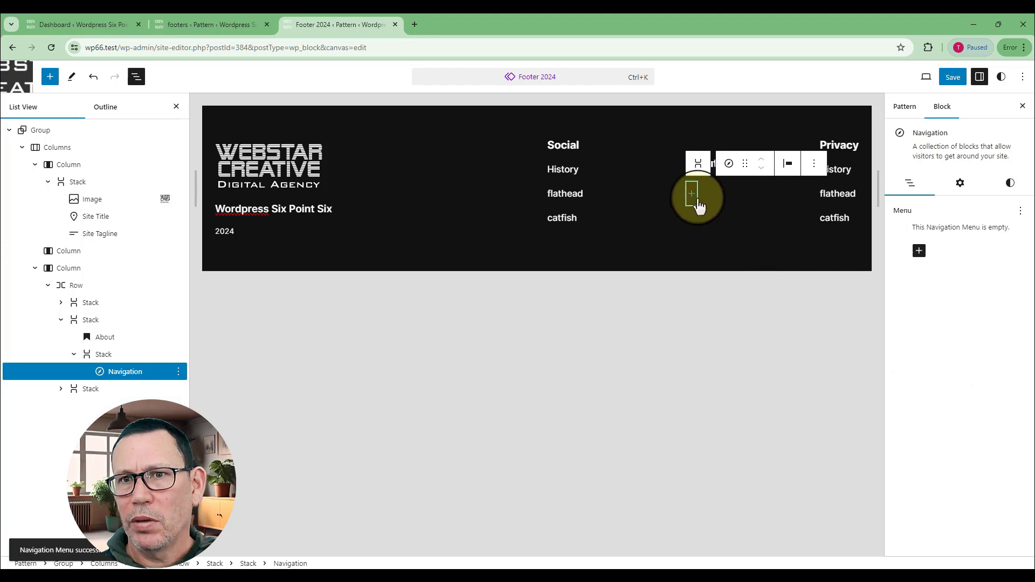
{"action": "left_click", "coordinate": [919, 251]}
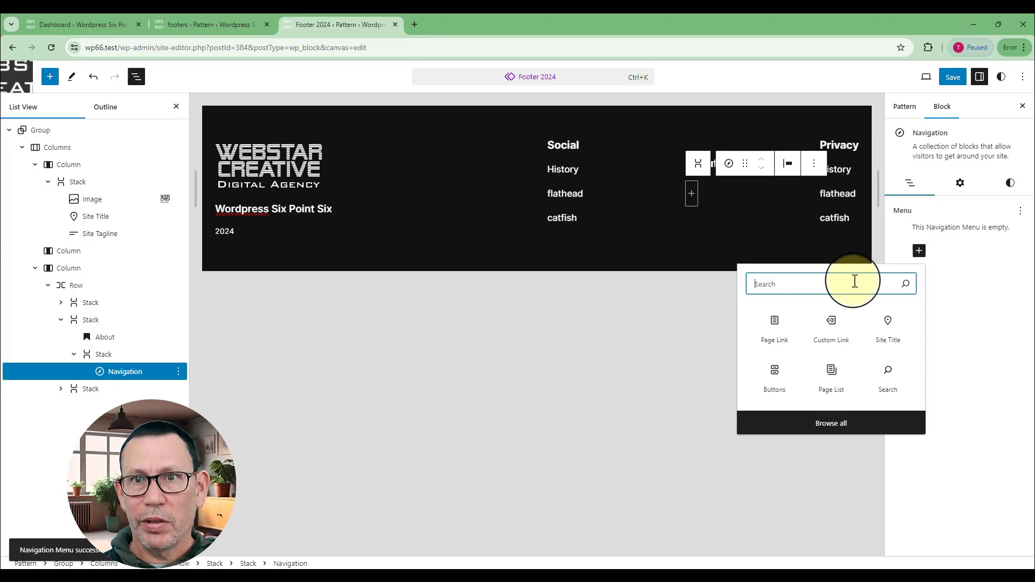
{"action": "type", "text": "Hist"}
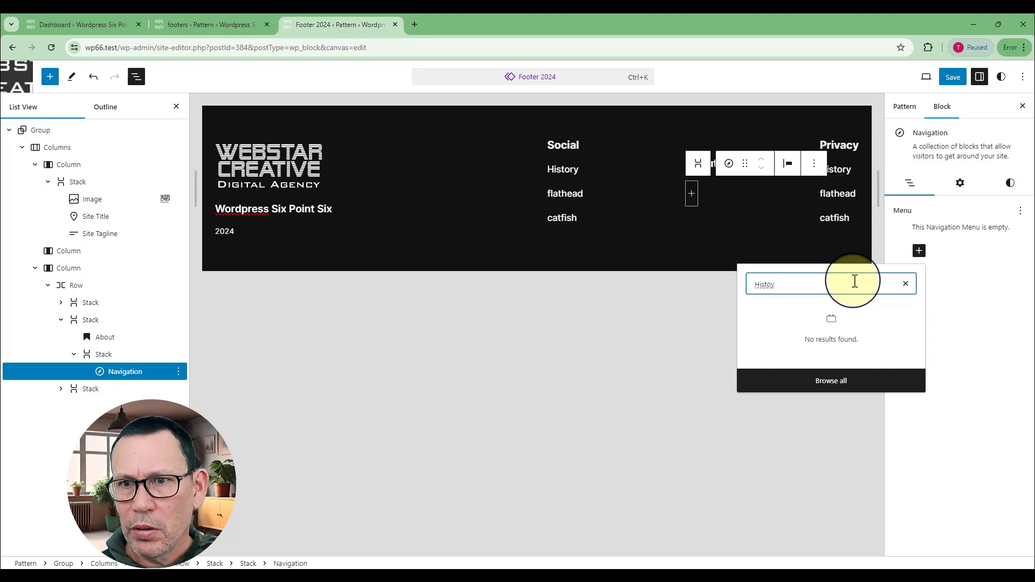
{"action": "type", "text": "oy"}
{"action": "key", "text": "BackSpace"}
{"action": "type", "text": "r"}
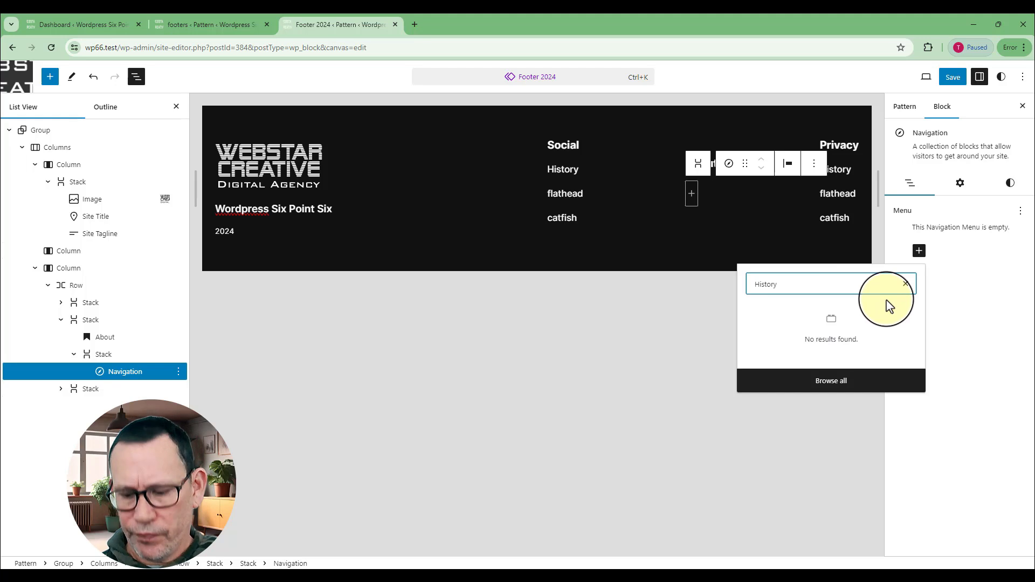
{"action": "left_click", "coordinate": [963, 291]}
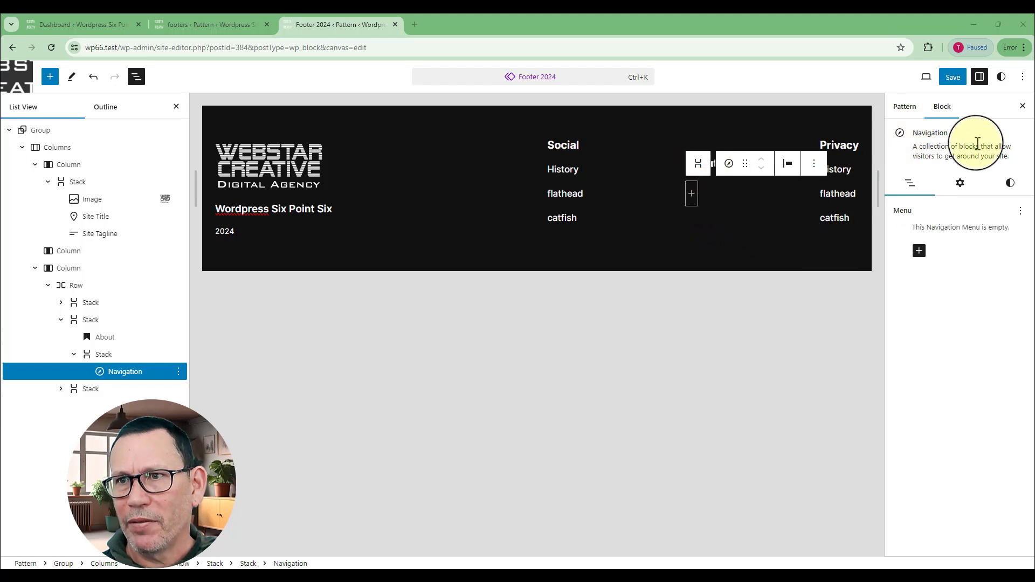
- Insert a first custom link into the empty Navigation block under the About heading
{"action": "left_click", "coordinate": [692, 203]}
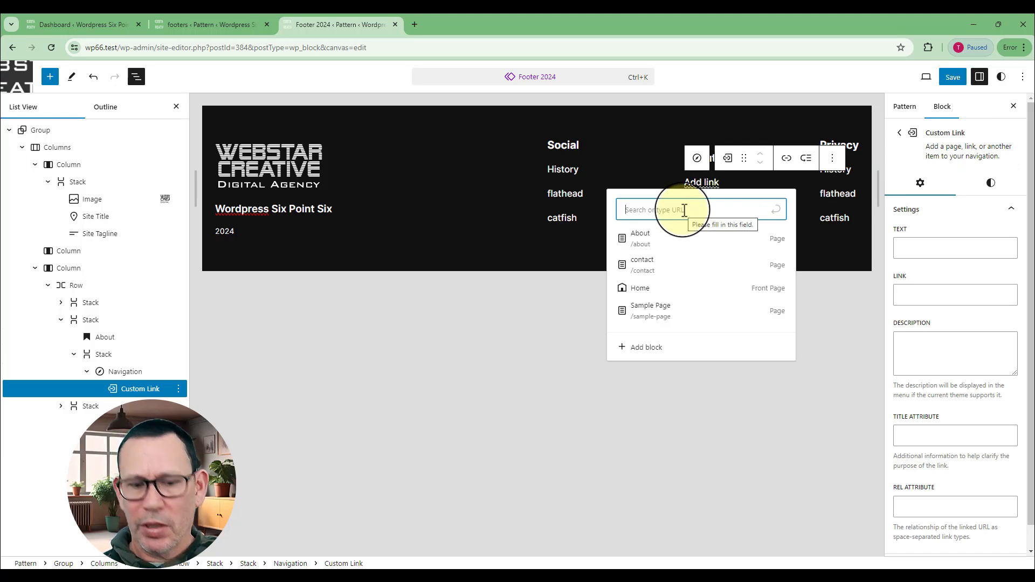
{"action": "type", "text": "FAceboo"}
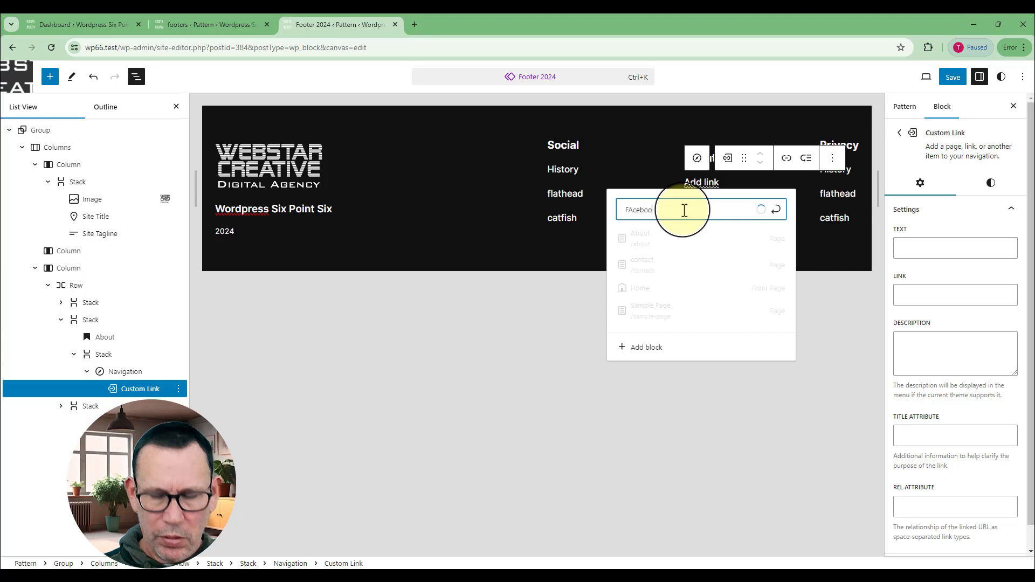
{"action": "key", "text": "BackSpace"}
{"action": "key", "text": "BackSpace"}
{"action": "key", "text": "BackSpace"}
{"action": "key", "text": "BackSpace"}
{"action": "key", "text": "BackSpace"}
{"action": "key", "text": "BackSpace"}
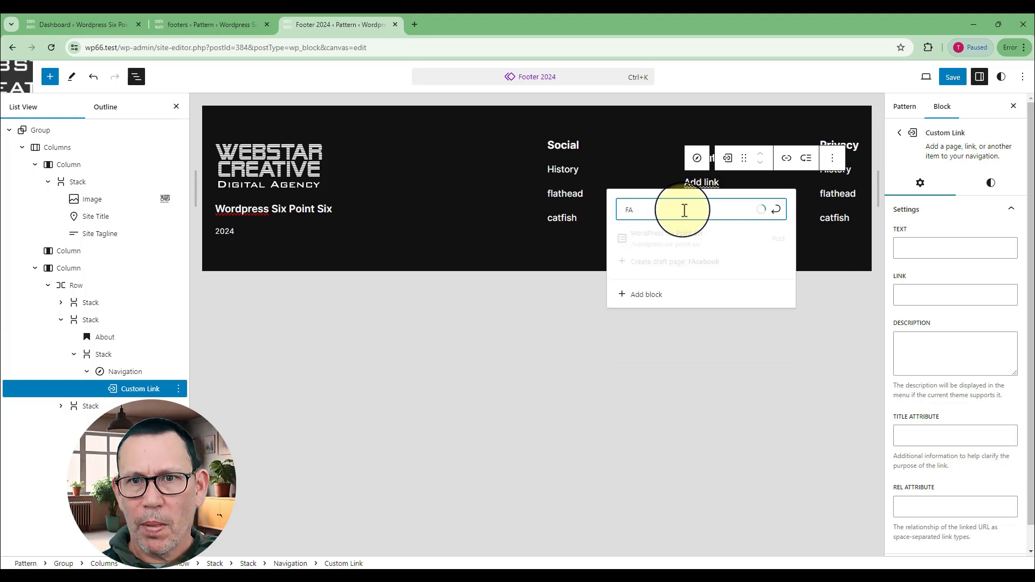
{"action": "type", "text": "acebook"}
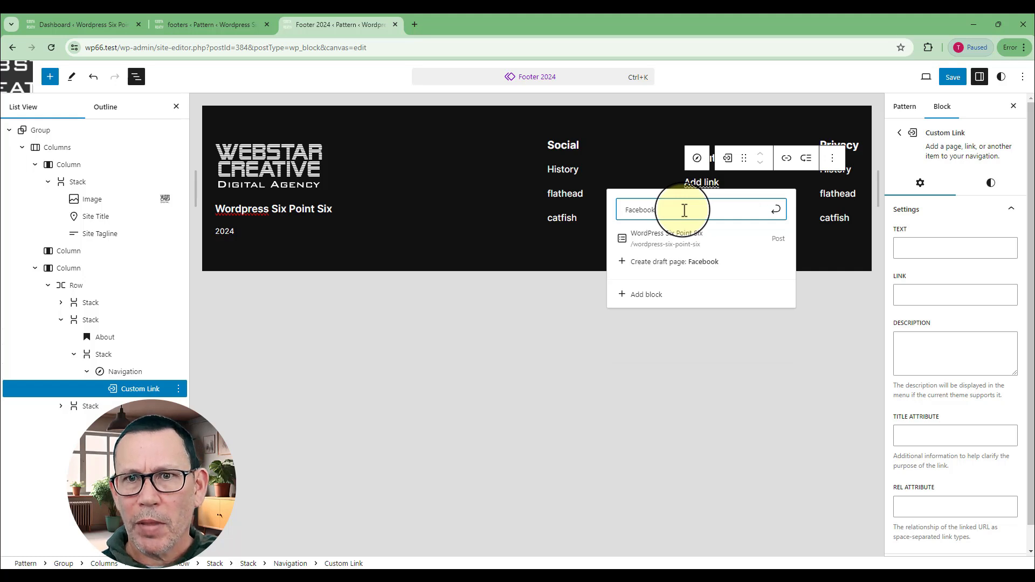
{"action": "key", "text": "BackSpace"}
{"action": "key", "text": "BackSpace"}
{"action": "key", "text": "BackSpace"}
{"action": "key", "text": "BackSpace"}
{"action": "key", "text": "BackSpace"}
{"action": "key", "text": "BackSpace"}
{"action": "key", "text": "BackSpace"}
{"action": "key", "text": "BackSpace"}
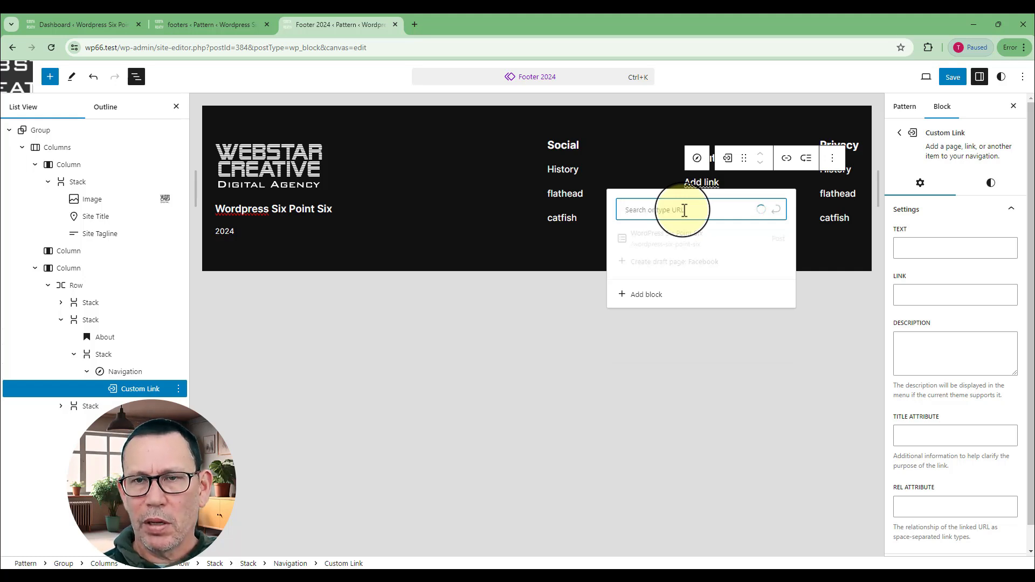
- Set the new custom link under the About heading to "History"
{"action": "type", "text": "His"}
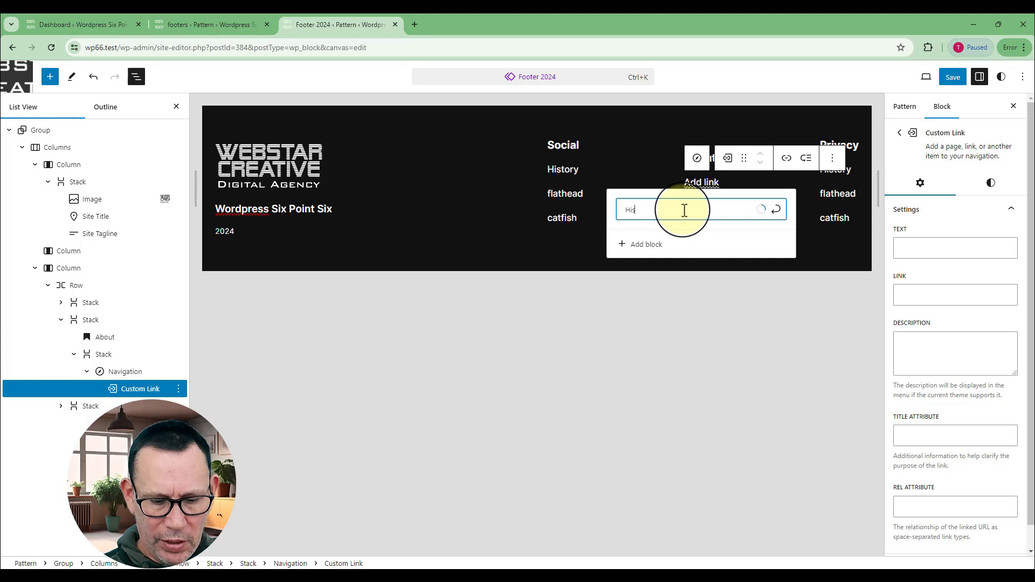
{"action": "type", "text": "tor"}
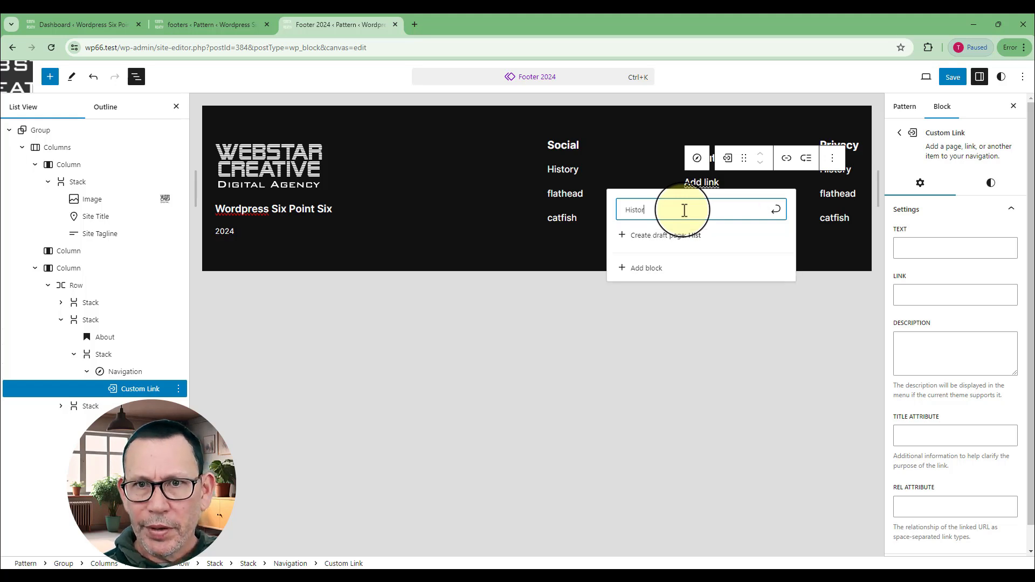
{"action": "type", "text": "y"}
{"action": "key", "text": "Return"}
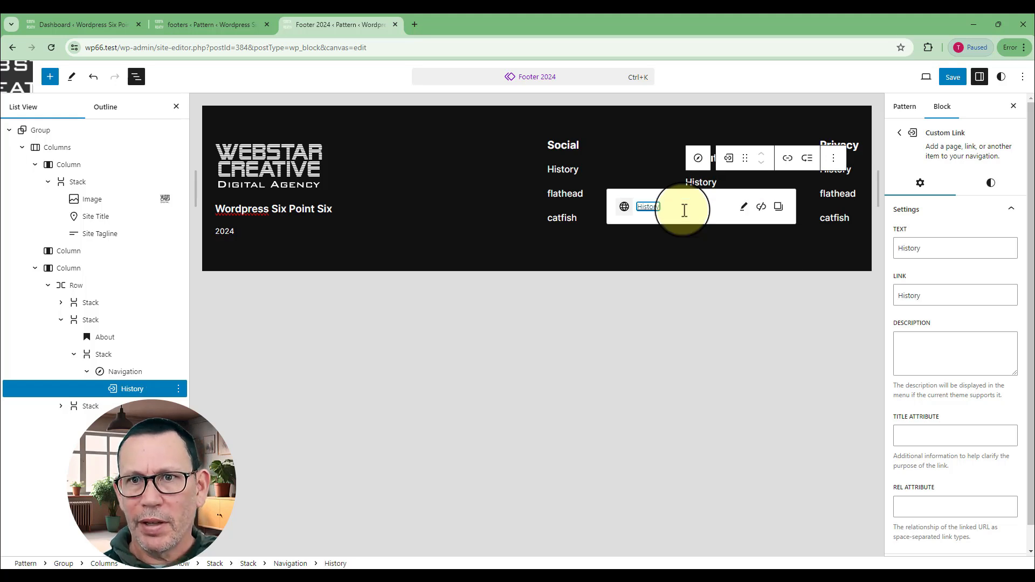
{"action": "left_click", "coordinate": [646, 132]}
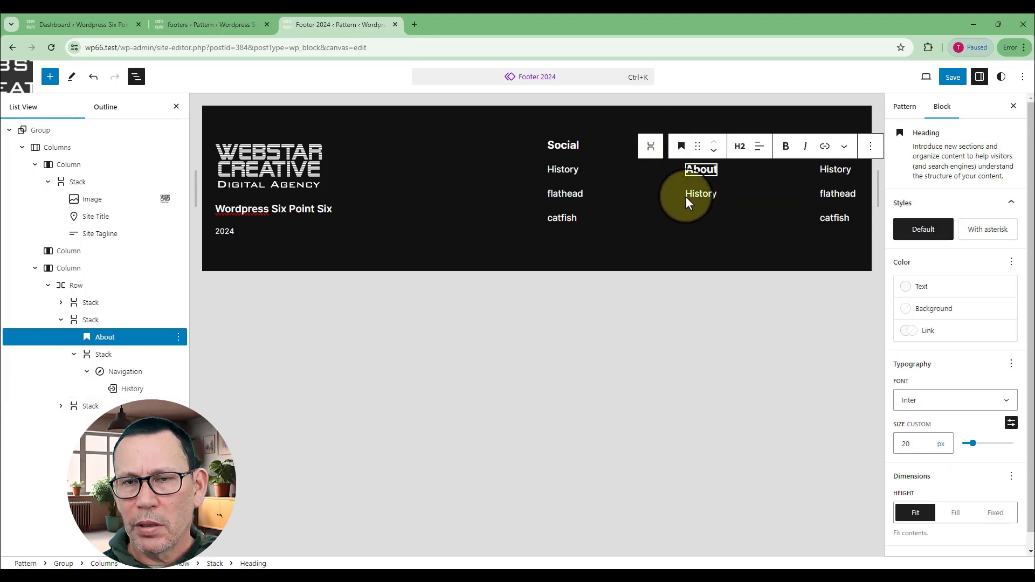
- Add a second custom link "Team" to the navigation menu under the About heading
{"action": "key", "text": "Down"}
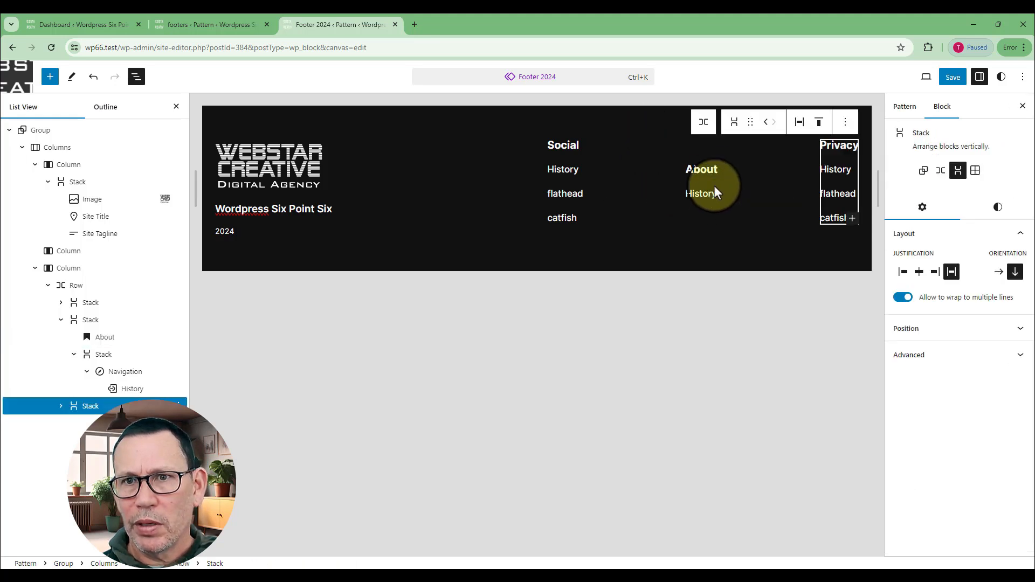
{"action": "left_click", "coordinate": [717, 172]}
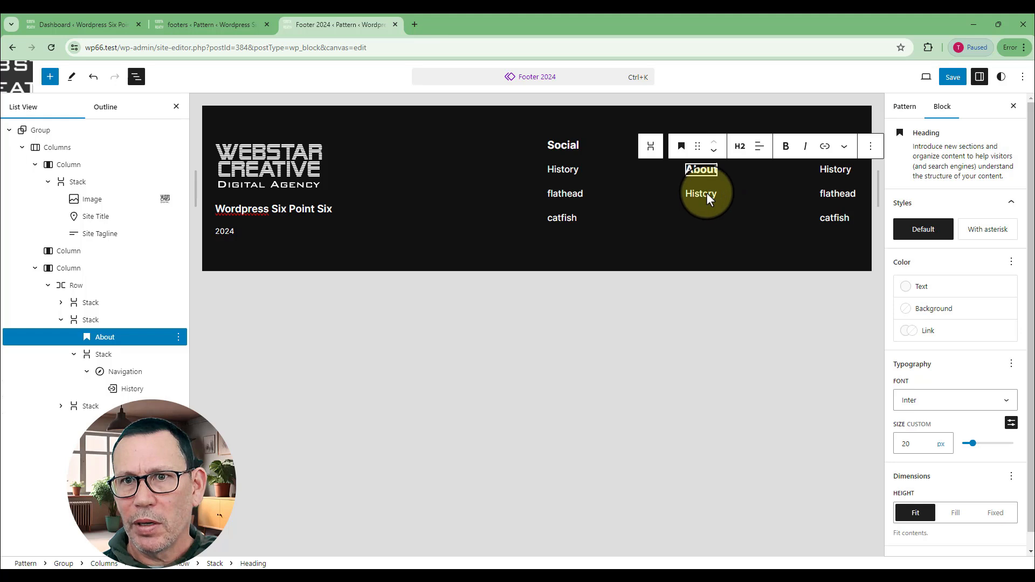
{"action": "left_click", "coordinate": [706, 192]}
{"action": "left_click", "coordinate": [677, 164]}
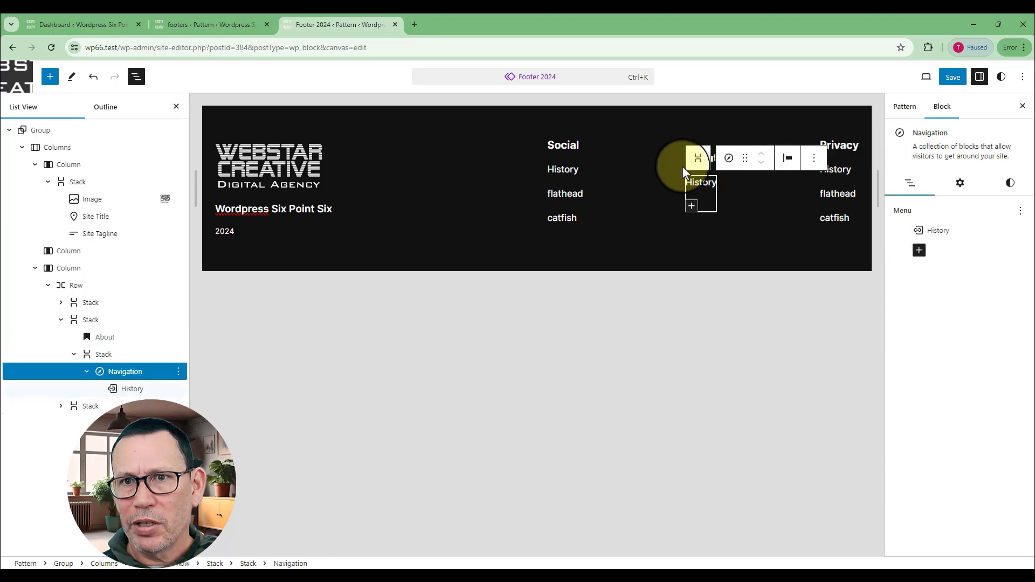
{"action": "left_click", "coordinate": [692, 208]}
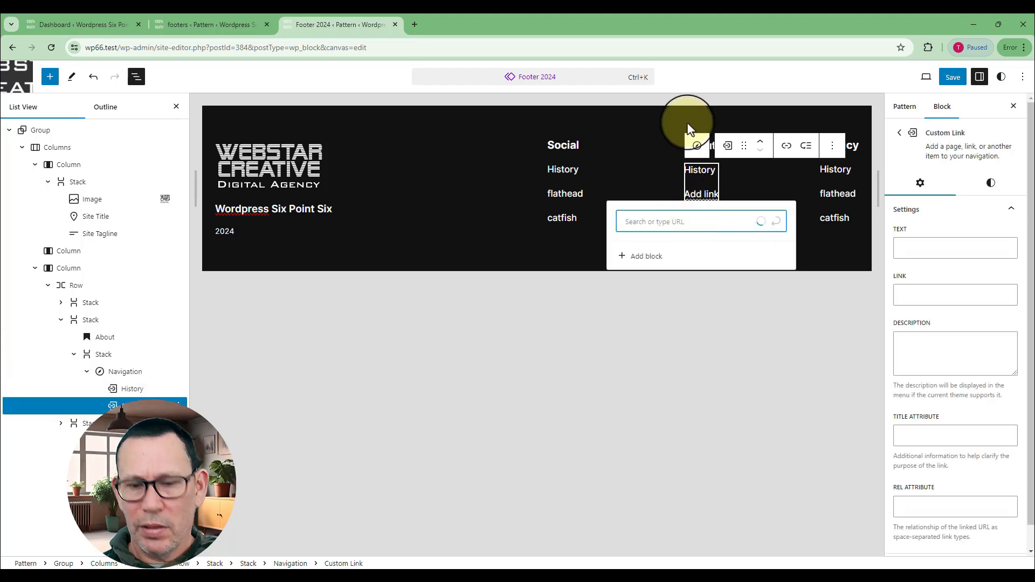
{"action": "type", "text": "Team"}
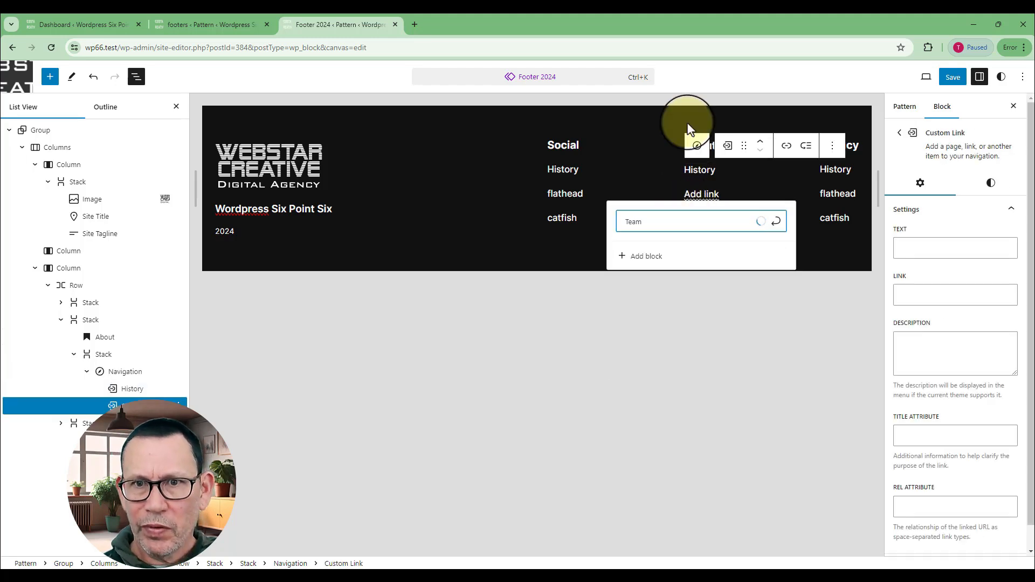
{"action": "key", "text": "Return"}
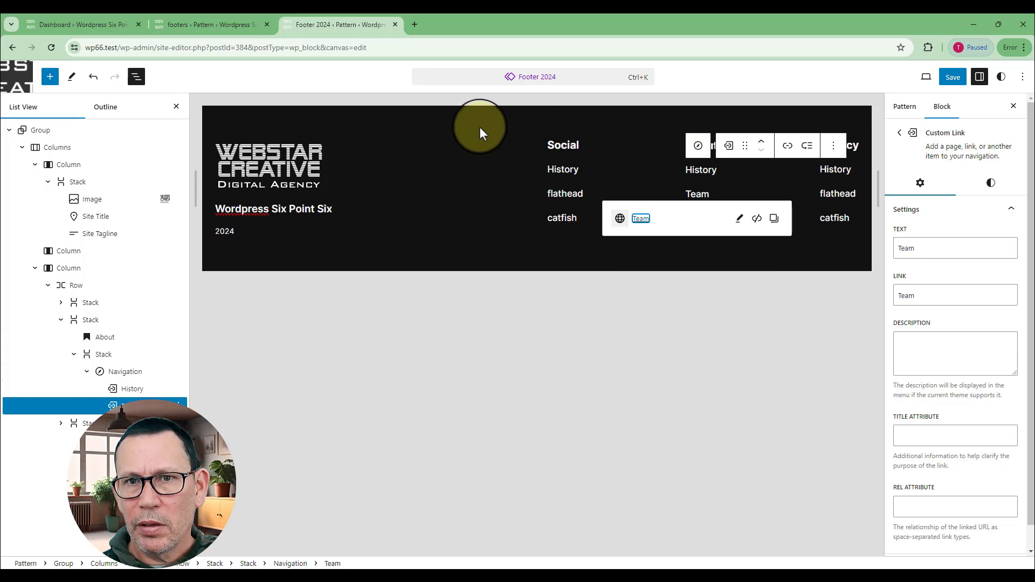
{"action": "left_click", "coordinate": [458, 157]}
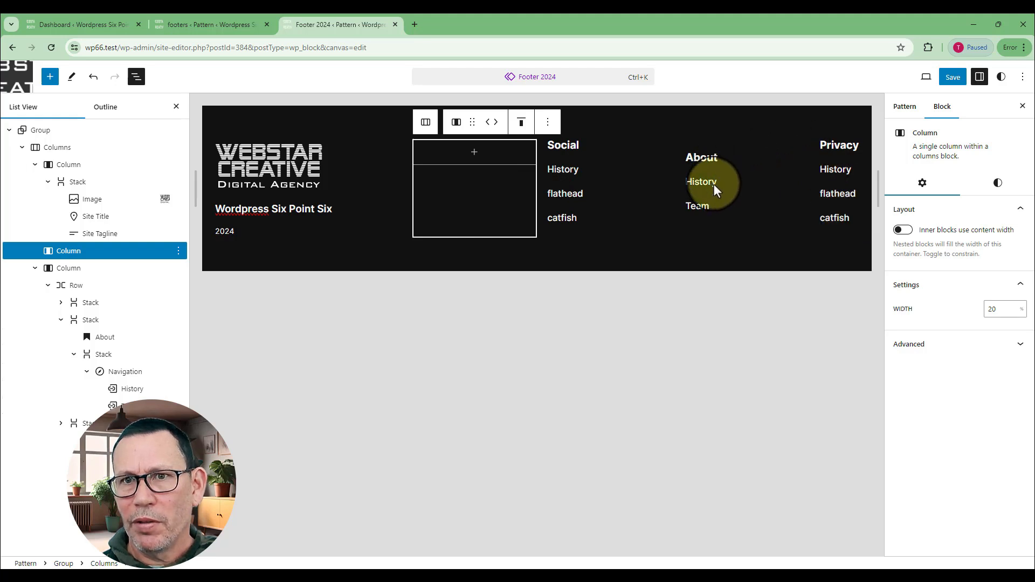
- Add a third custom link "Careers" below Team in the About navigation menu
{"action": "left_click", "coordinate": [710, 208]}
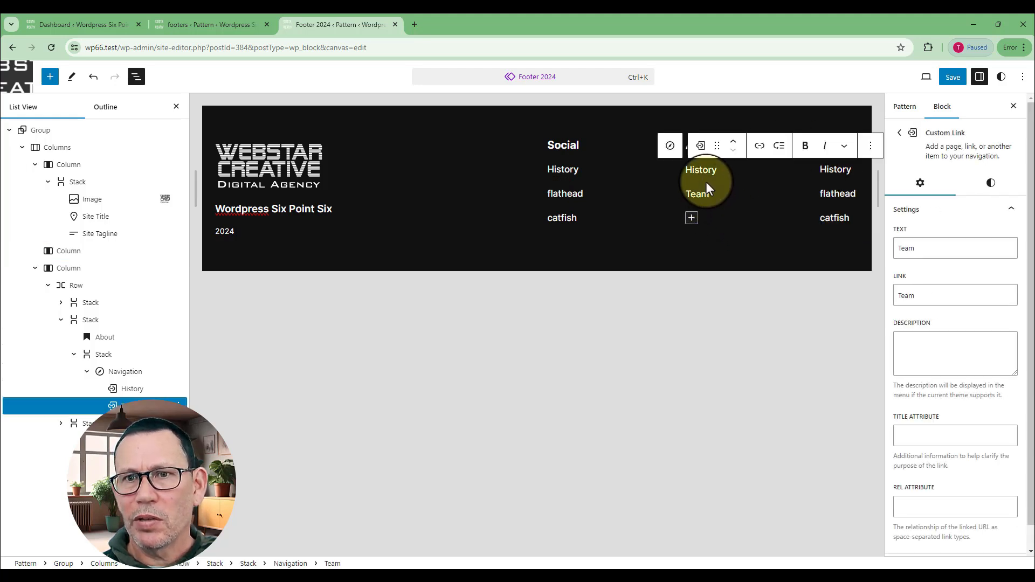
{"action": "left_click", "coordinate": [669, 146]}
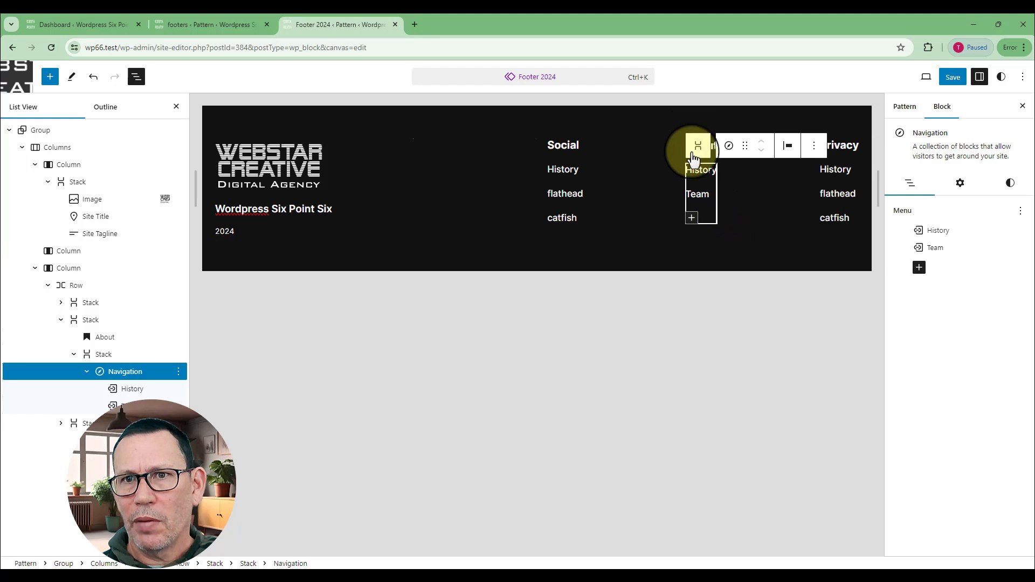
{"action": "left_click", "coordinate": [692, 220]}
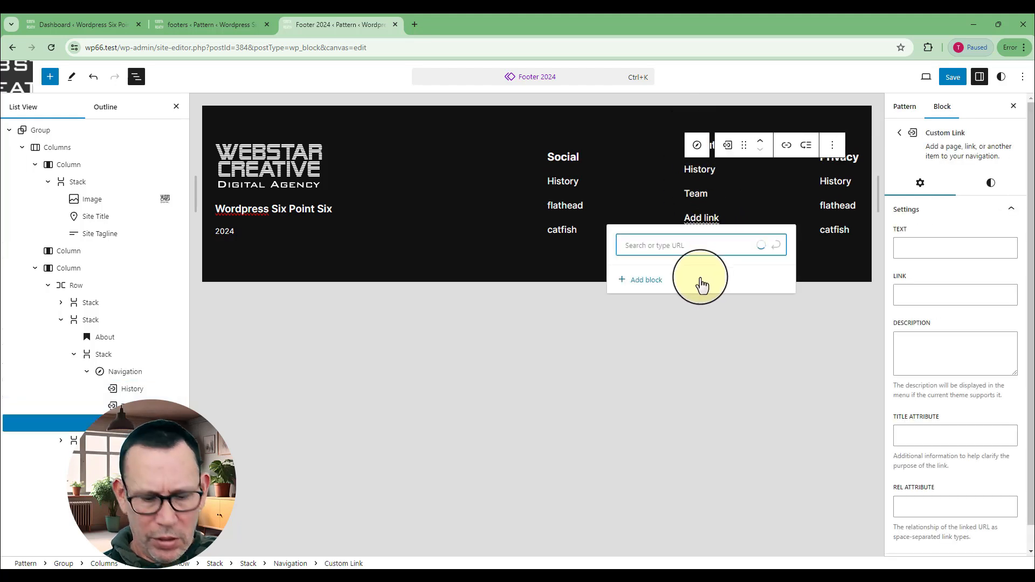
{"action": "type", "text": "Careers"}
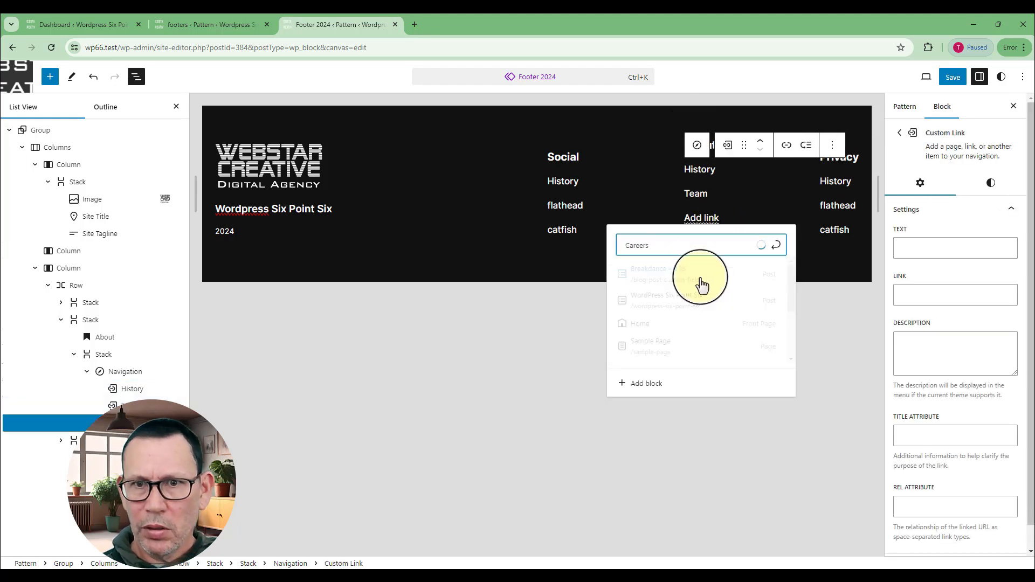
{"action": "key", "text": "Return"}
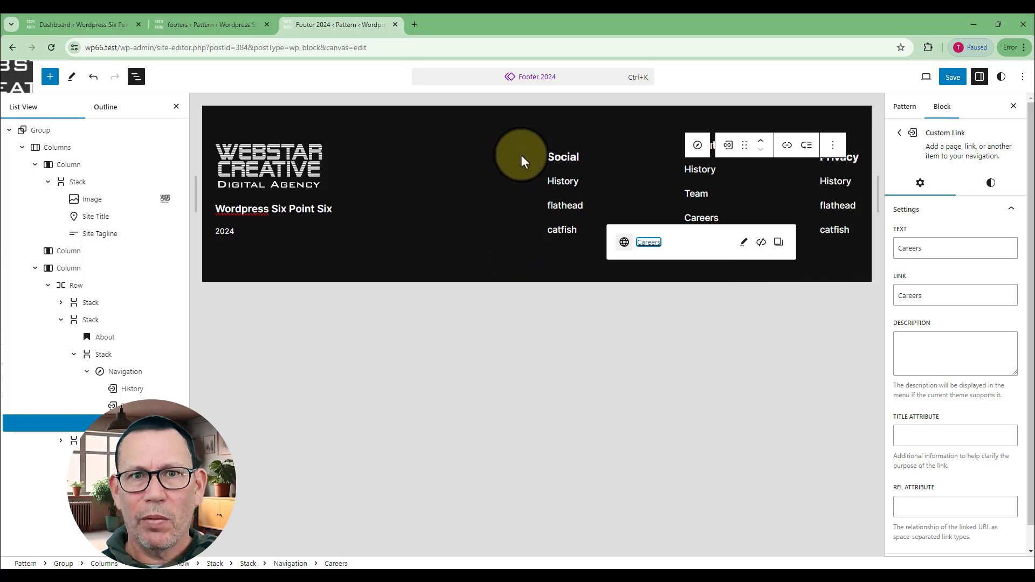
{"action": "left_click", "coordinate": [499, 147]}
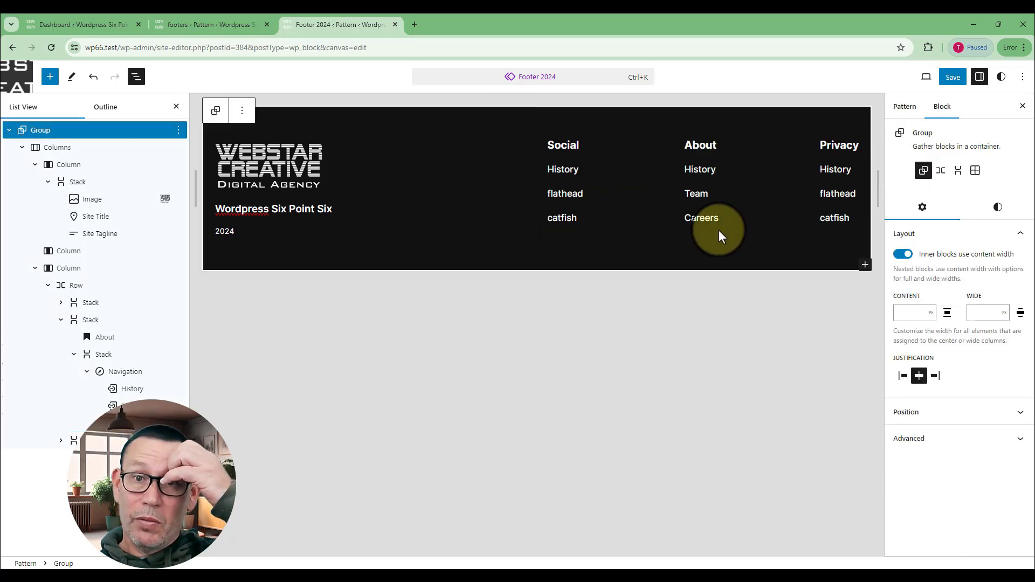
- Change the text of the first link in the Social list to "Facebook"
{"action": "left_click", "coordinate": [561, 171]}
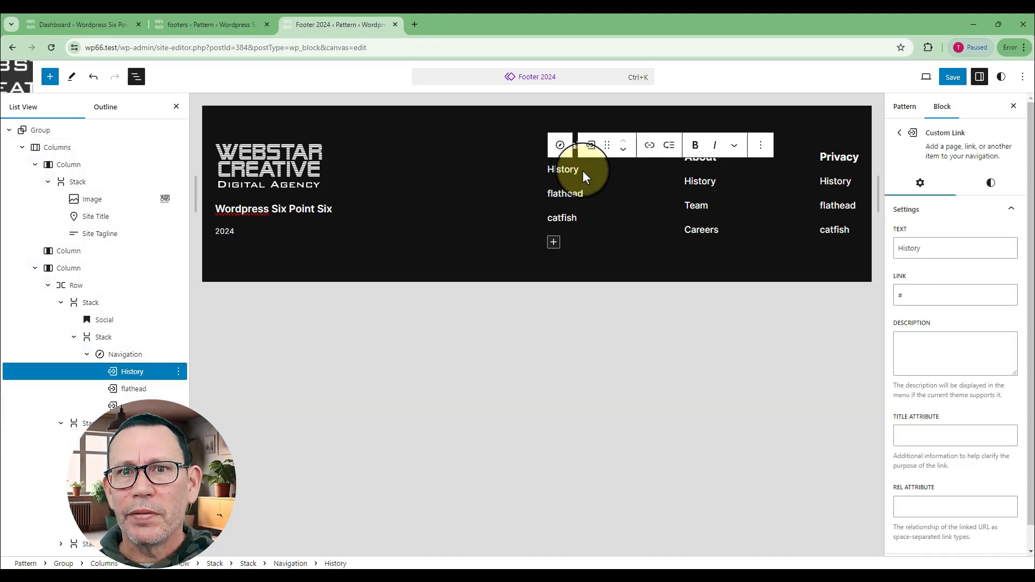
{"action": "double_click", "coordinate": [924, 248]}
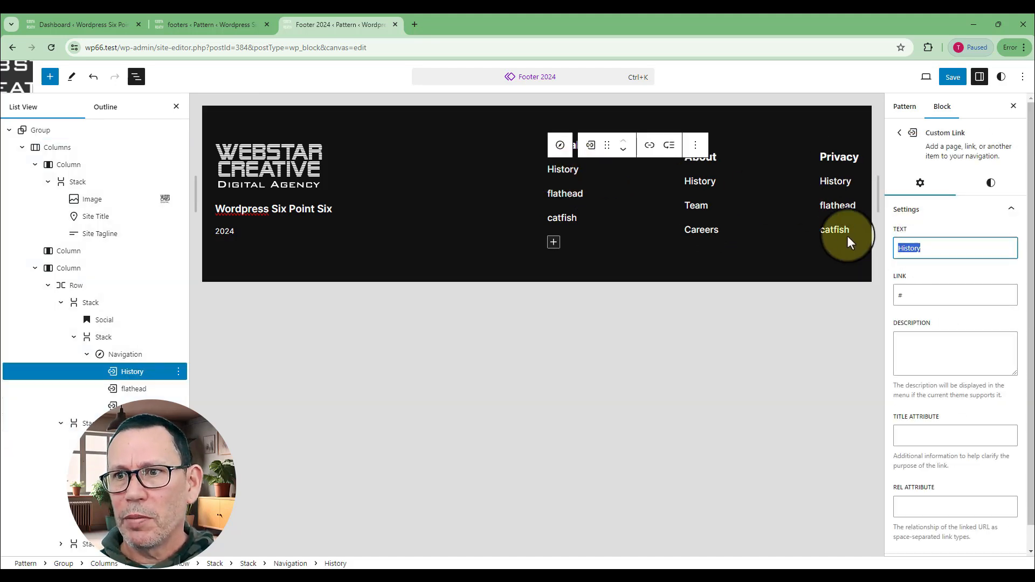
{"action": "type", "text": "FAcebook"}
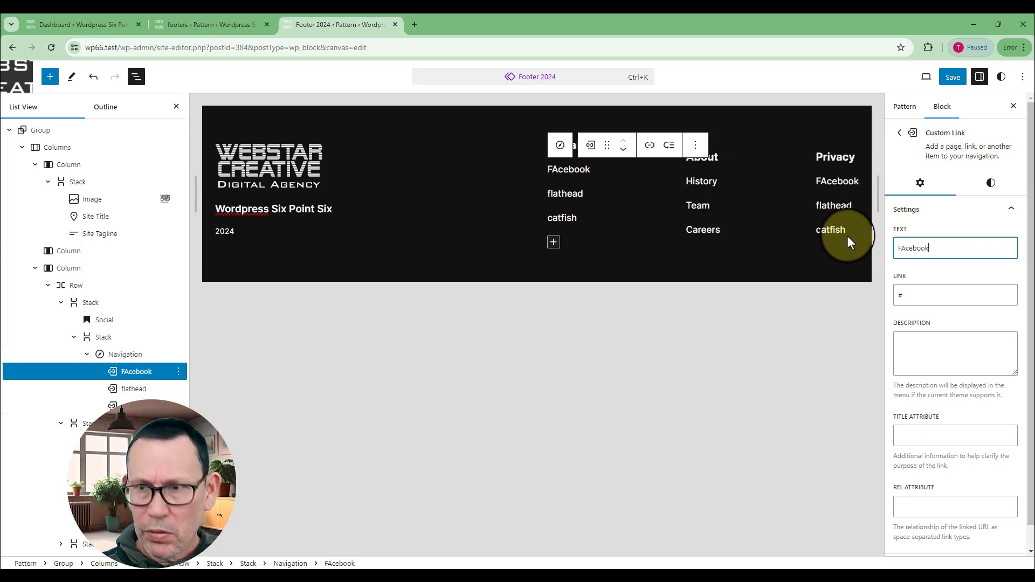
{"action": "key", "text": "BackSpace"}
{"action": "key", "text": "BackSpace"}
{"action": "key", "text": "BackSpace"}
{"action": "key", "text": "BackSpace"}
{"action": "key", "text": "BackSpace"}
{"action": "key", "text": "BackSpace"}
{"action": "key", "text": "BackSpace"}
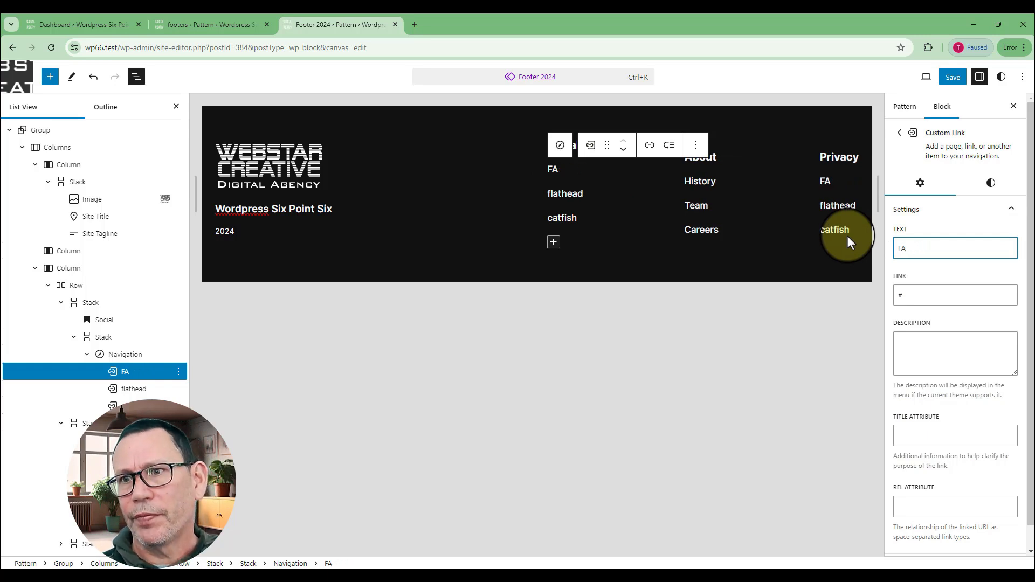
{"action": "type", "text": "acebook"}
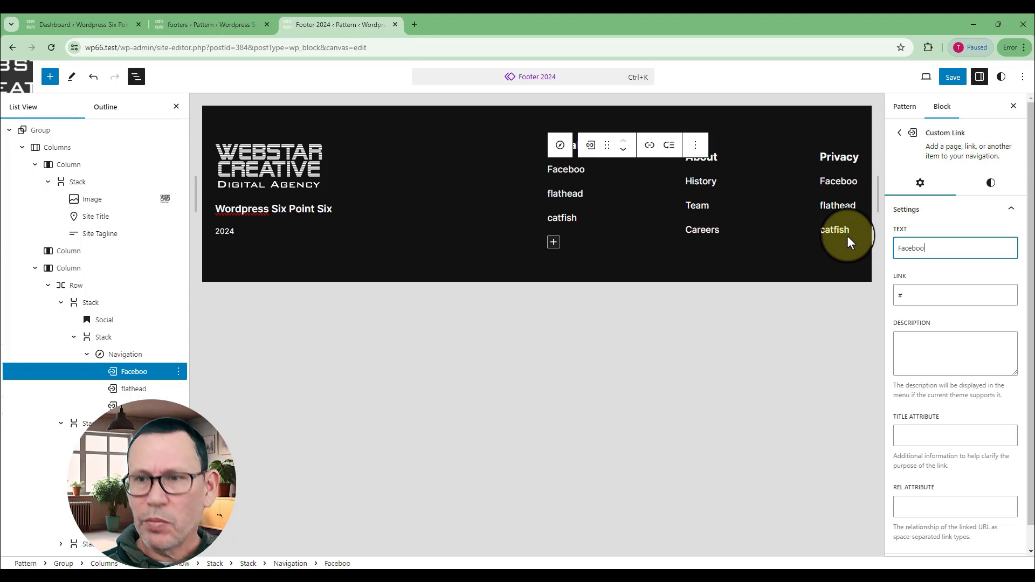
{"action": "left_click", "coordinate": [526, 129]}
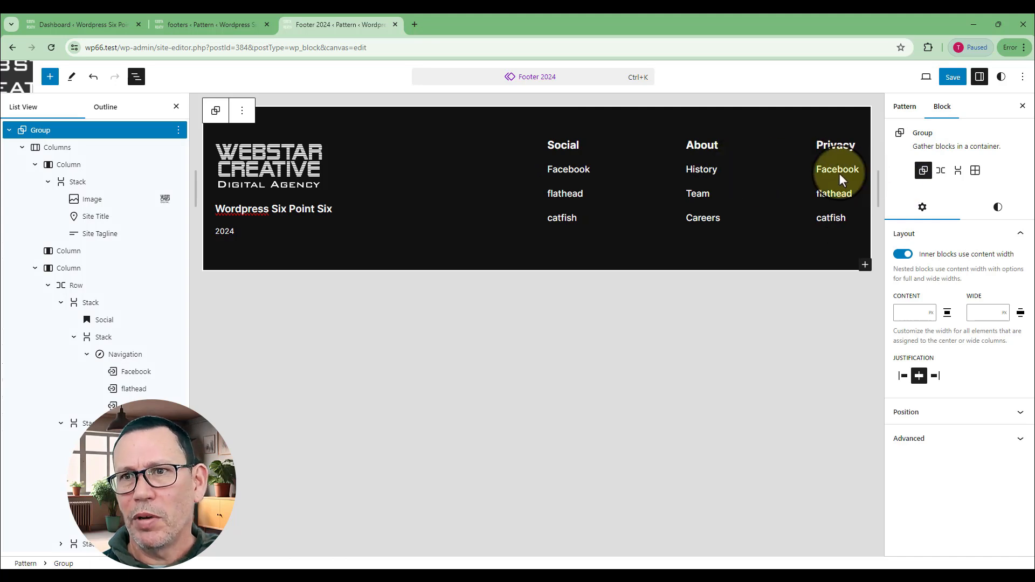
- Replace the "flathead" link text in the Social list with "LinkedIn"
{"action": "left_click", "coordinate": [570, 195]}
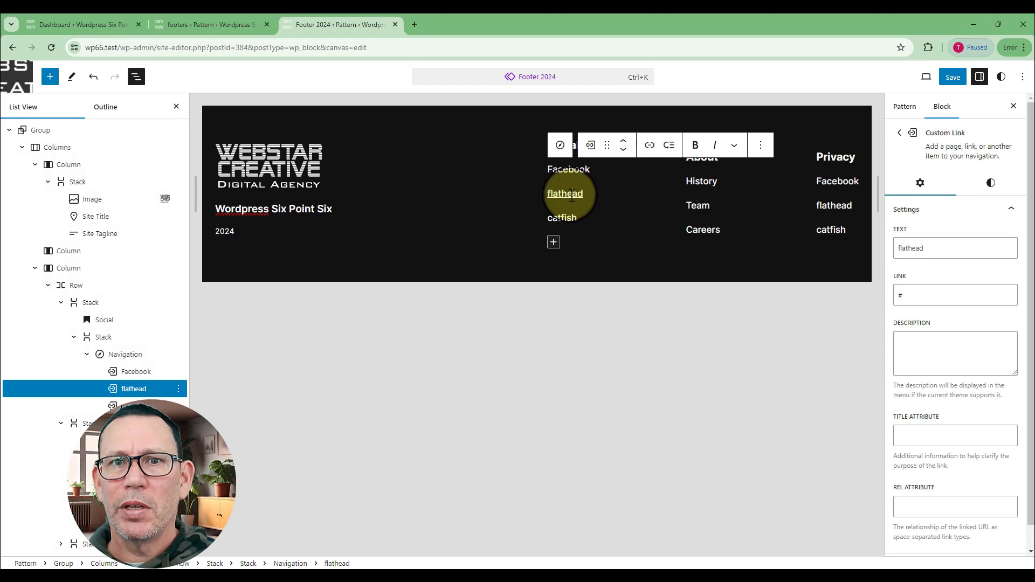
{"action": "left_click_drag", "start_coordinate": [548, 193], "coordinate": [588, 197]}
{"action": "type", "text": "LinkedIn"}
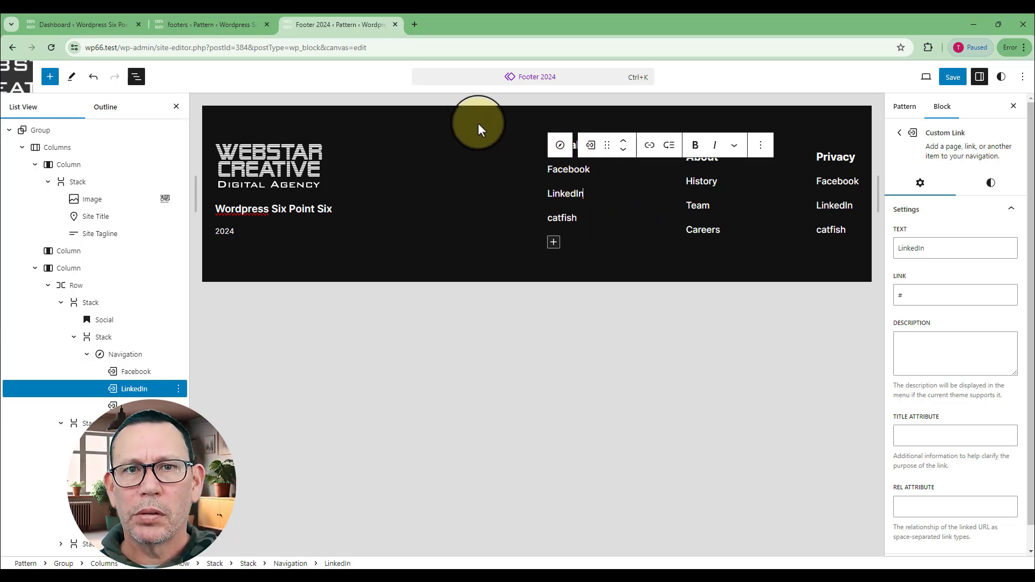
{"action": "left_click", "coordinate": [478, 123]}
- Replace the "catfish" link text in the Social list with "Twitter ?"
{"action": "left_click", "coordinate": [576, 218]}
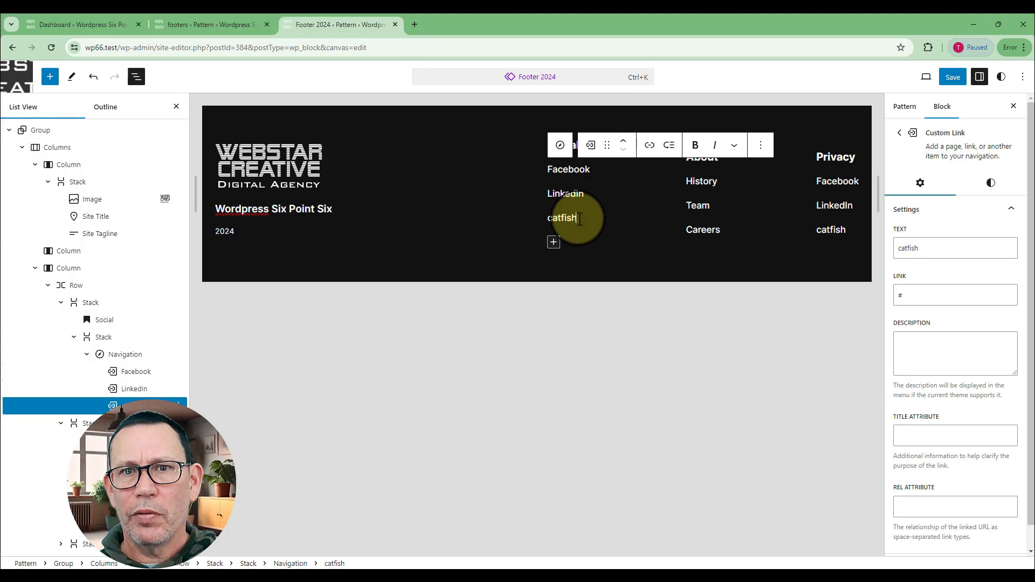
{"action": "left_click_drag", "start_coordinate": [577, 219], "coordinate": [542, 212]}
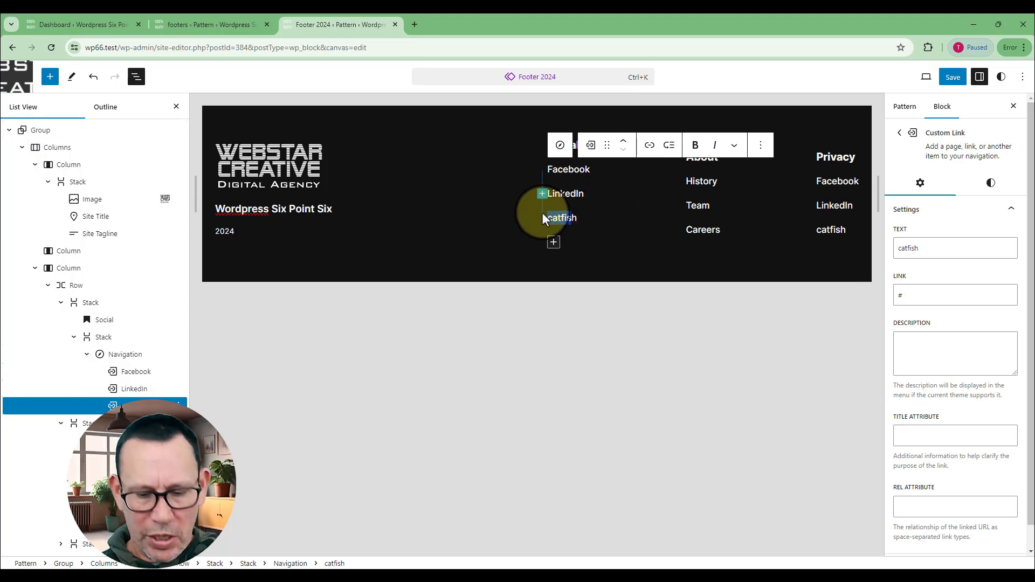
{"action": "type", "text": "Twitterh"}
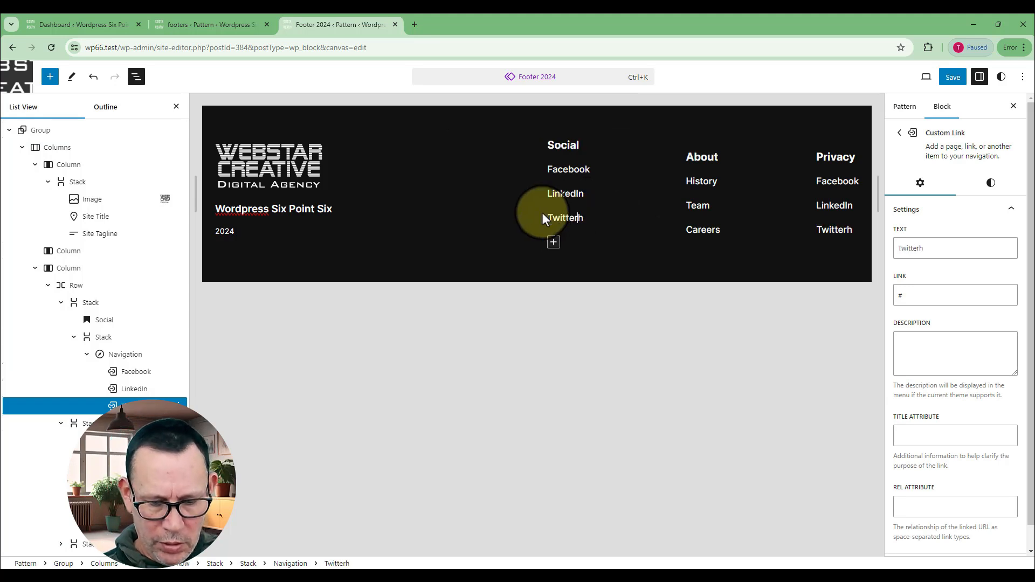
{"action": "key", "text": "BackSpace"}
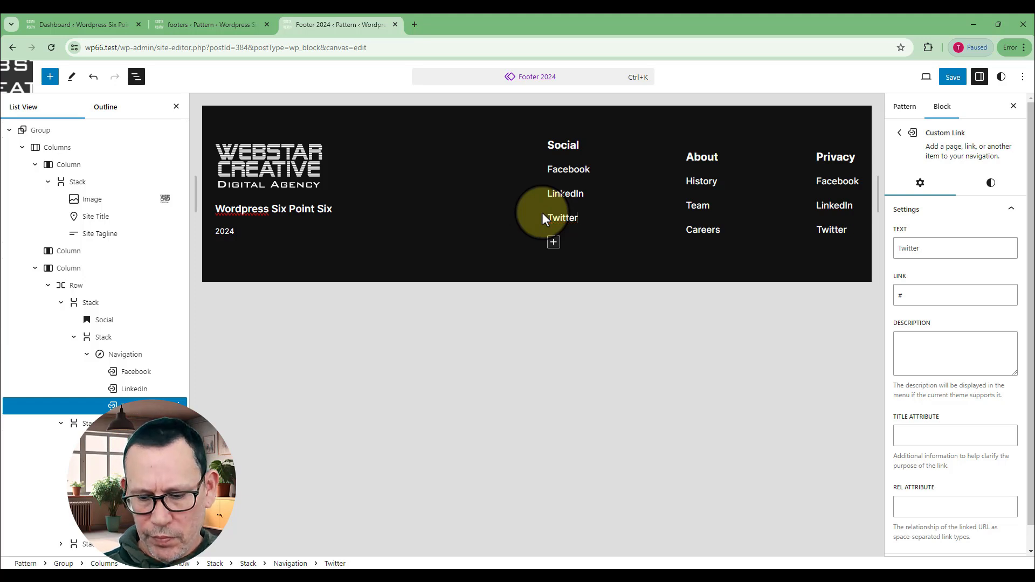
{"action": "type", "text": "?"}
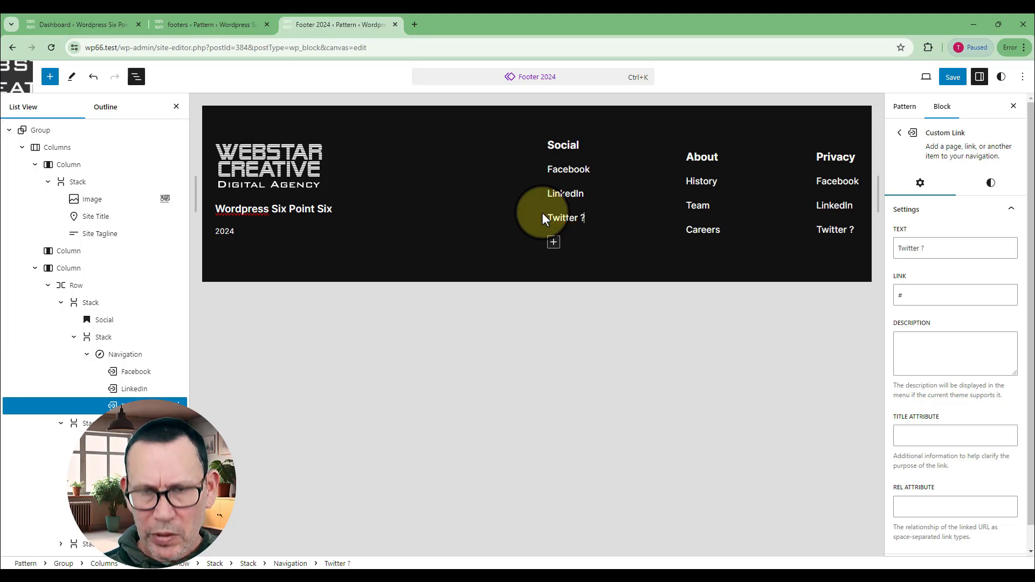
- Correct the third link's text in the Social list to "Twitter / X"
{"action": "key", "text": "BackSpace"}
{"action": "type", "text": "/ X"}
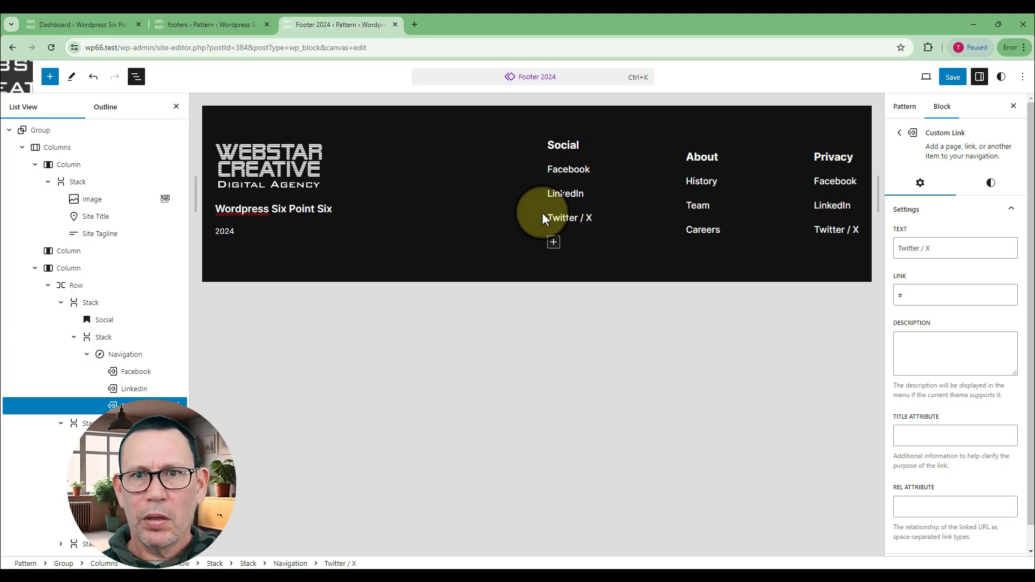
{"action": "left_click", "coordinate": [513, 118]}
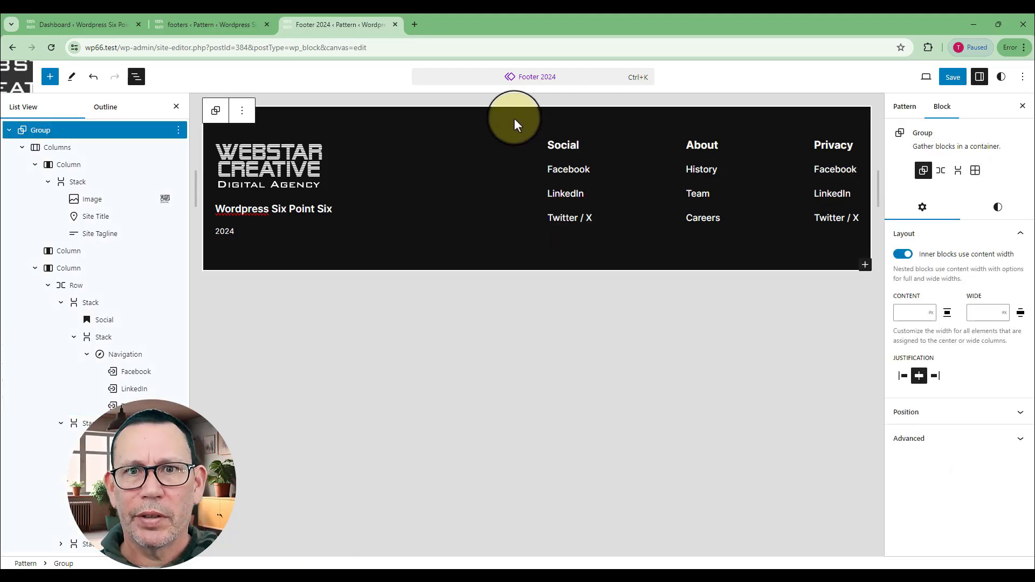
- Create a new empty navigation menu for the list under the Privacy heading
{"action": "left_click", "coordinate": [852, 169]}
{"action": "left_click", "coordinate": [666, 144]}
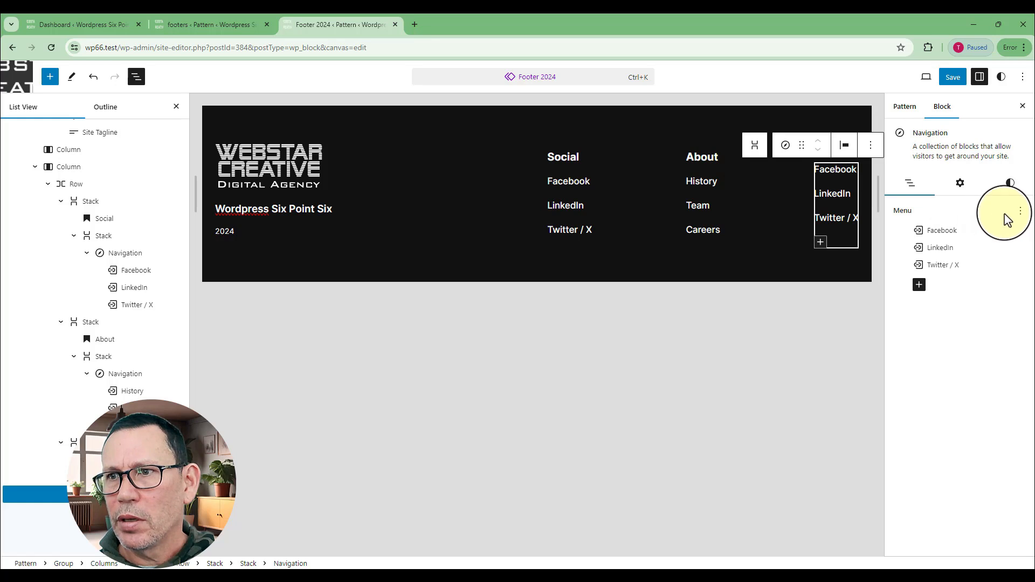
{"action": "left_click", "coordinate": [1020, 211]}
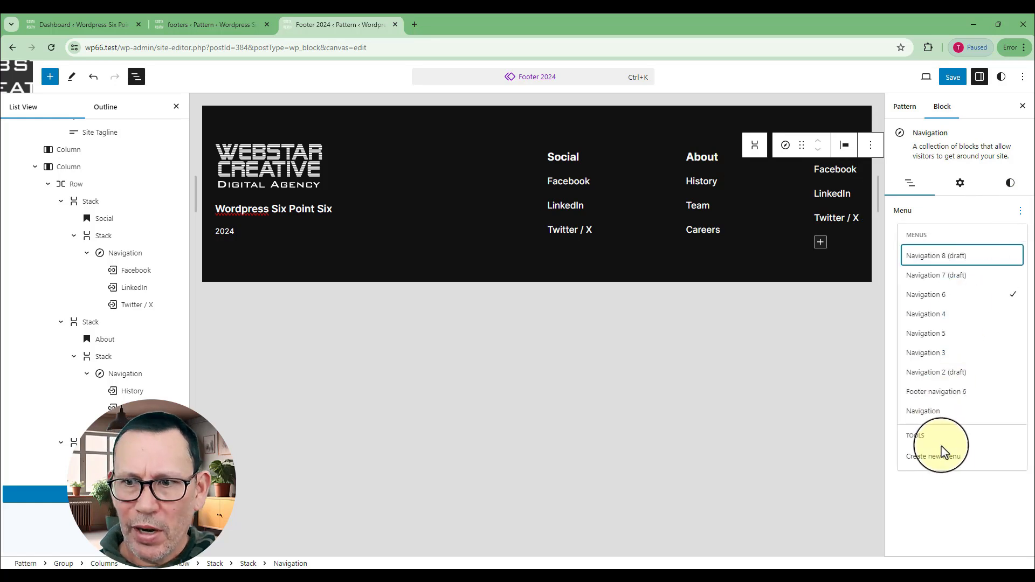
{"action": "left_click", "coordinate": [949, 458]}
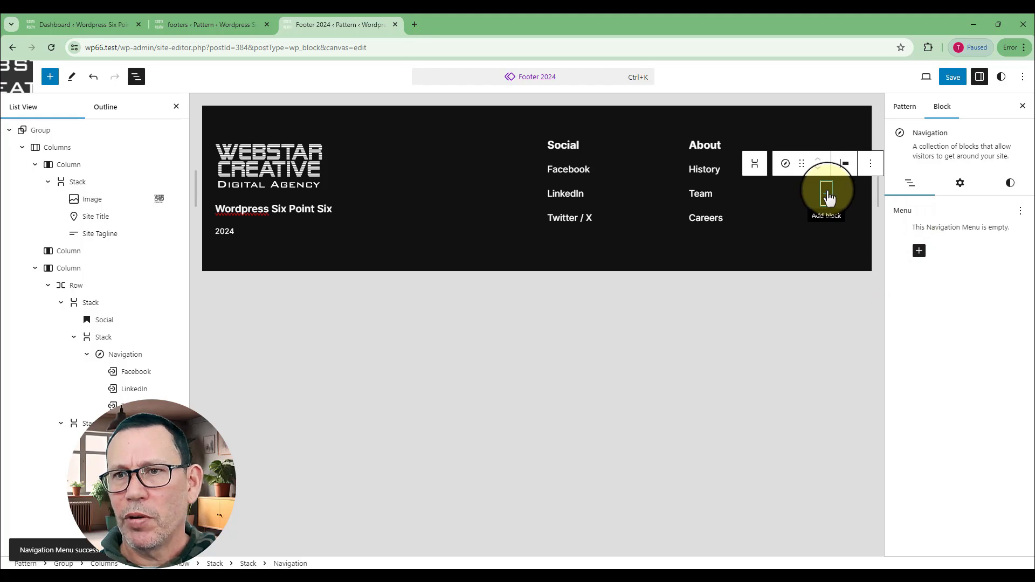
{"action": "left_click", "coordinate": [463, 134]}
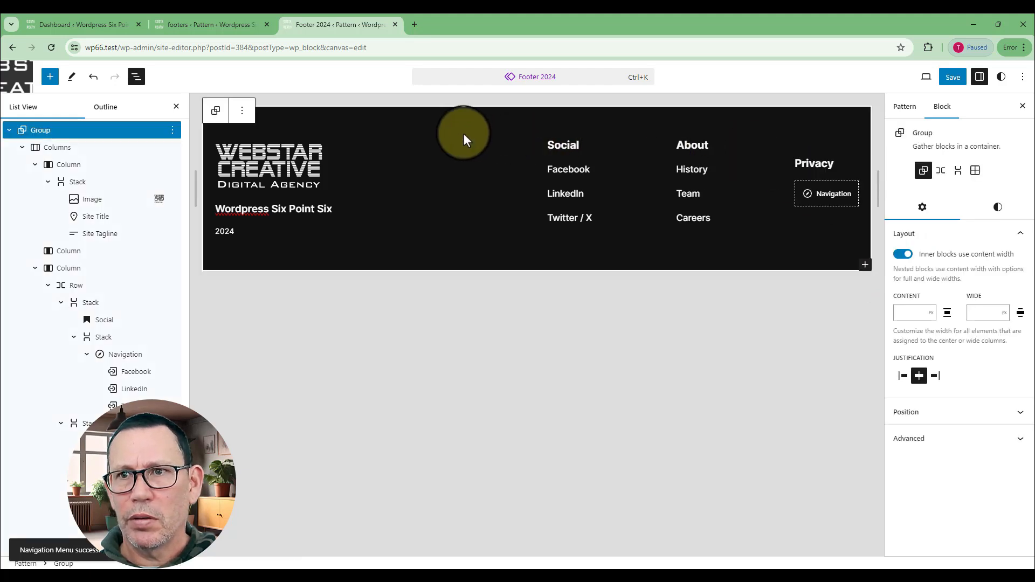
- Add a custom link "Privacy" as the first item of the empty Privacy navigation menu
{"action": "left_click", "coordinate": [825, 194]}
{"action": "left_click", "coordinate": [825, 194]}
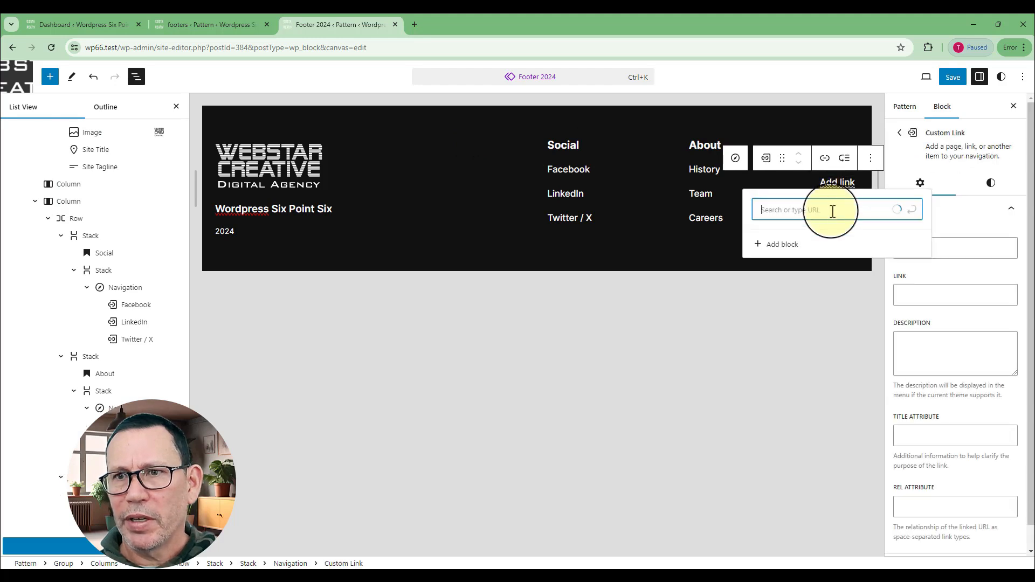
{"action": "type", "text": "P"}
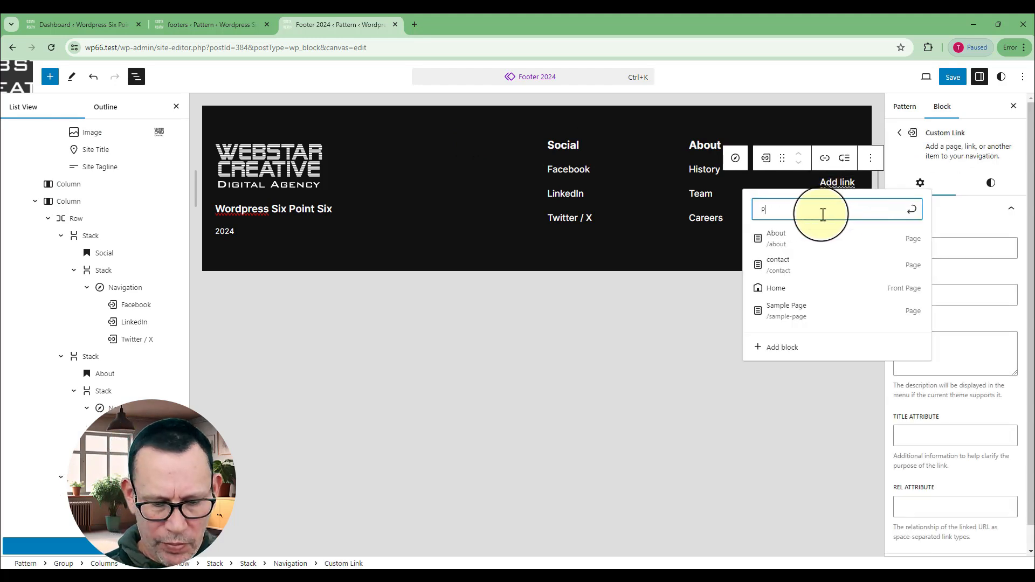
{"action": "type", "text": "rivacy"}
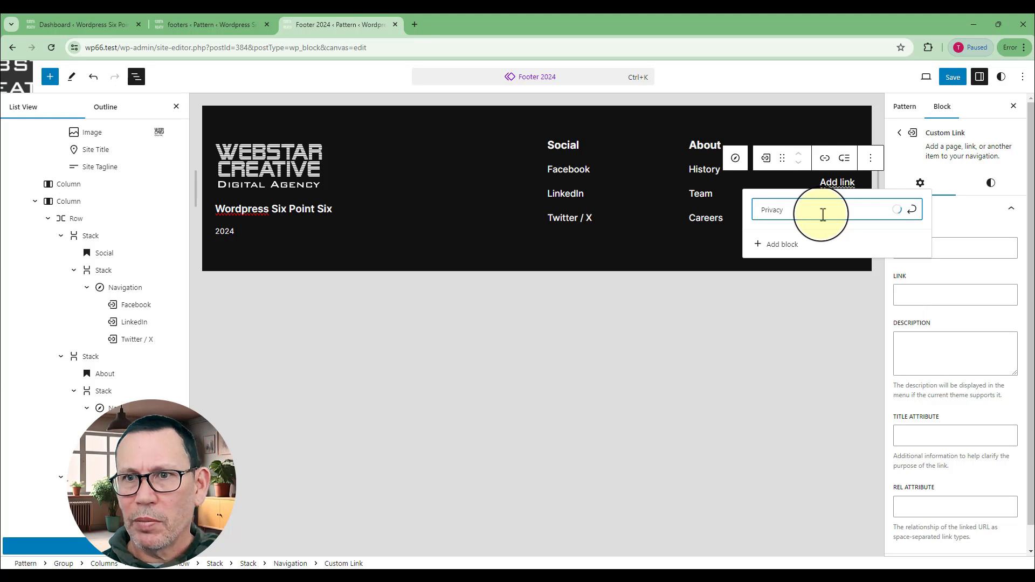
{"action": "key", "text": "Return"}
{"action": "left_click", "coordinate": [814, 235]}
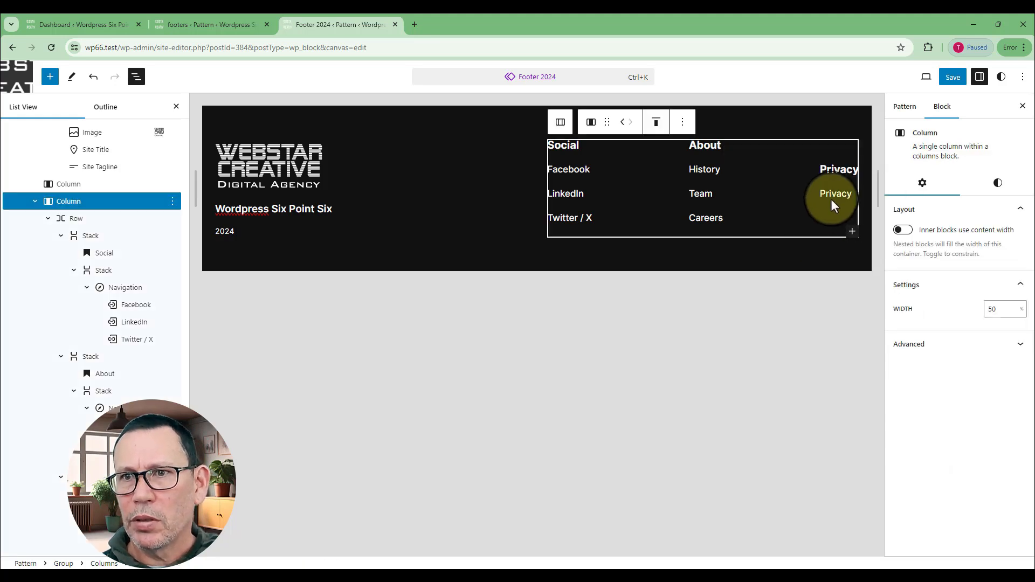
- Add a second custom link "Terms & Conditions" to the Privacy navigation menu
{"action": "left_click", "coordinate": [845, 202]}
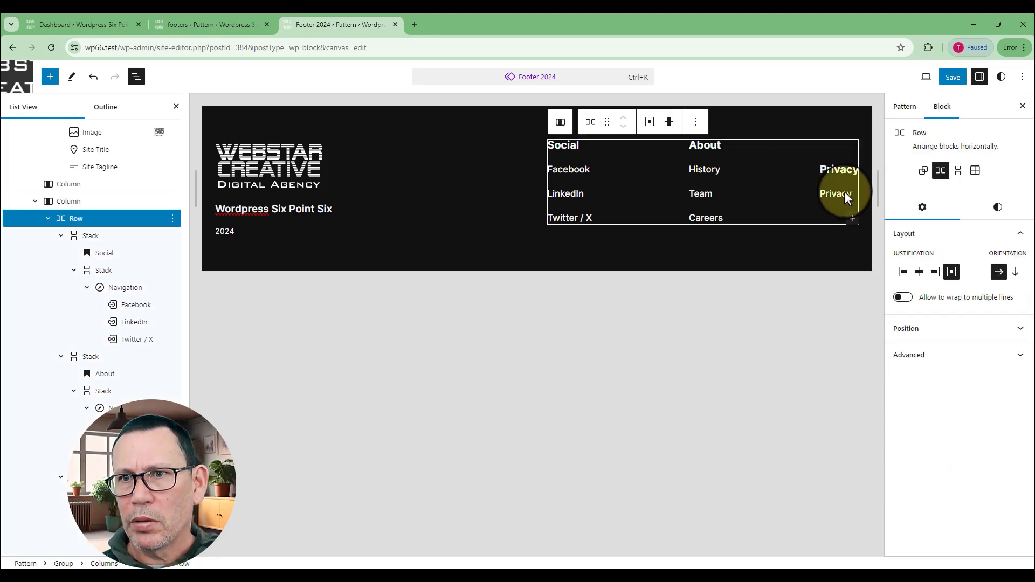
{"action": "left_click", "coordinate": [844, 192]}
{"action": "left_click", "coordinate": [828, 206]}
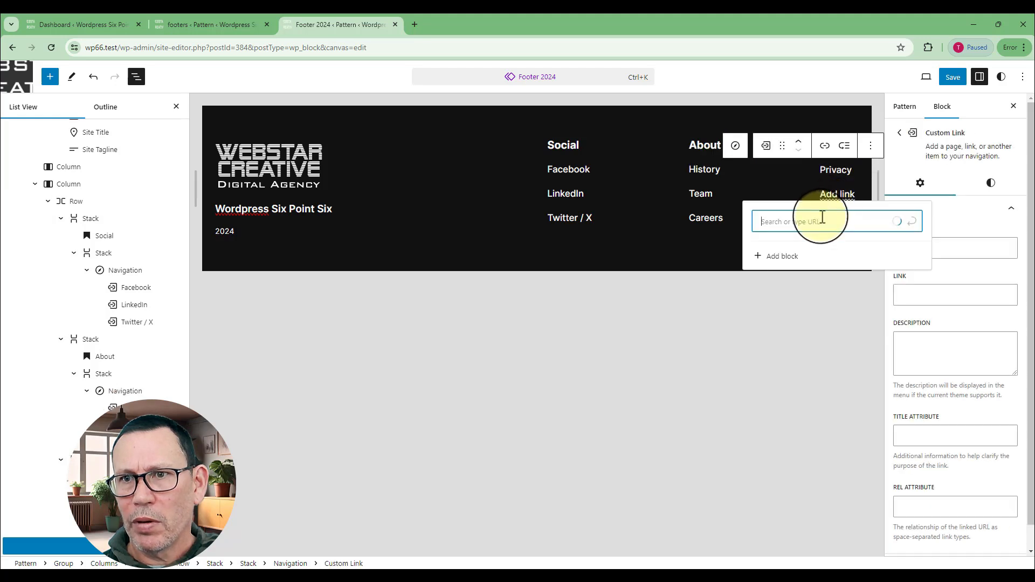
{"action": "type", "text": "Terms"}
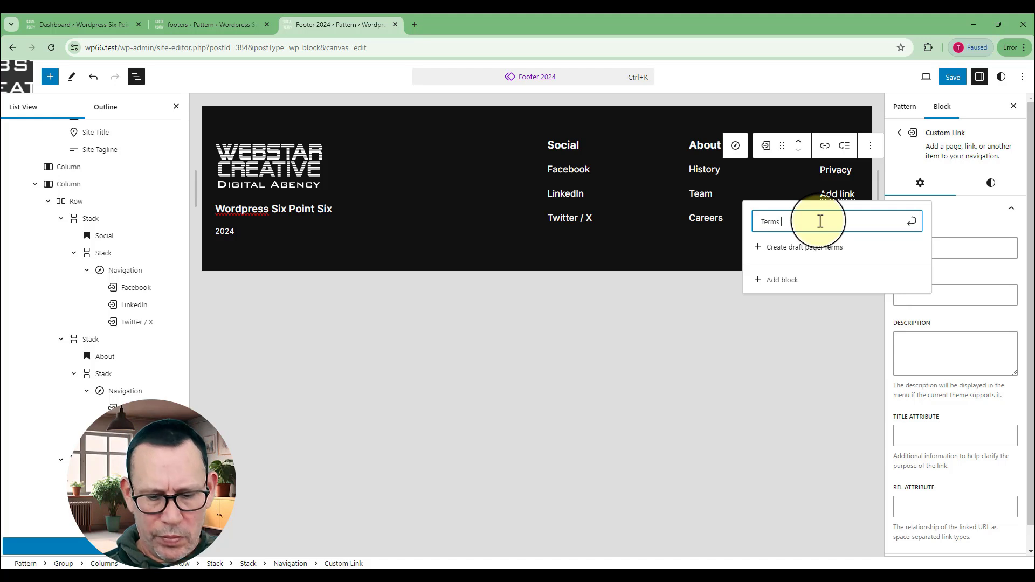
{"action": "type", "text": " %"}
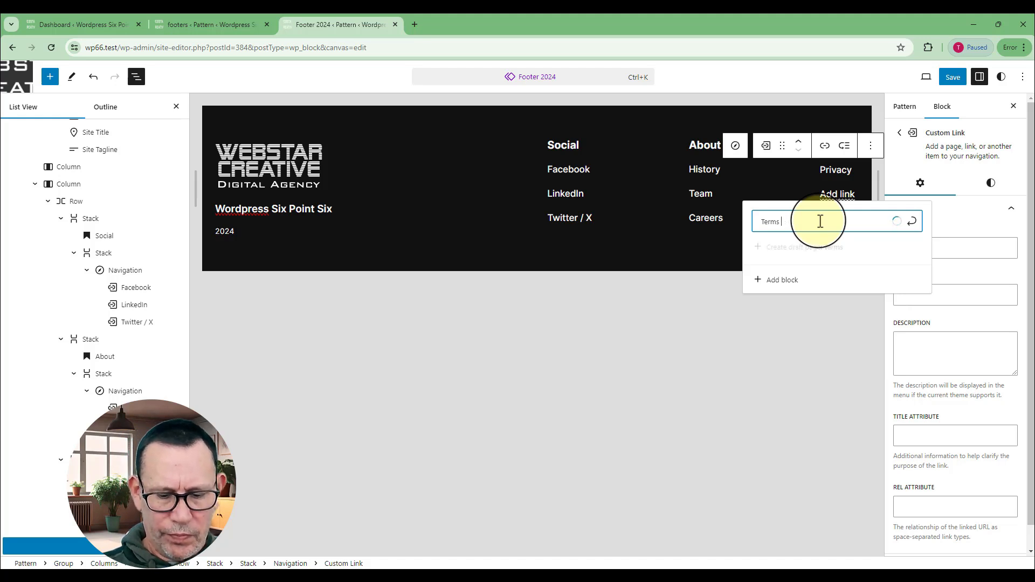
{"action": "type", "text": " & "}
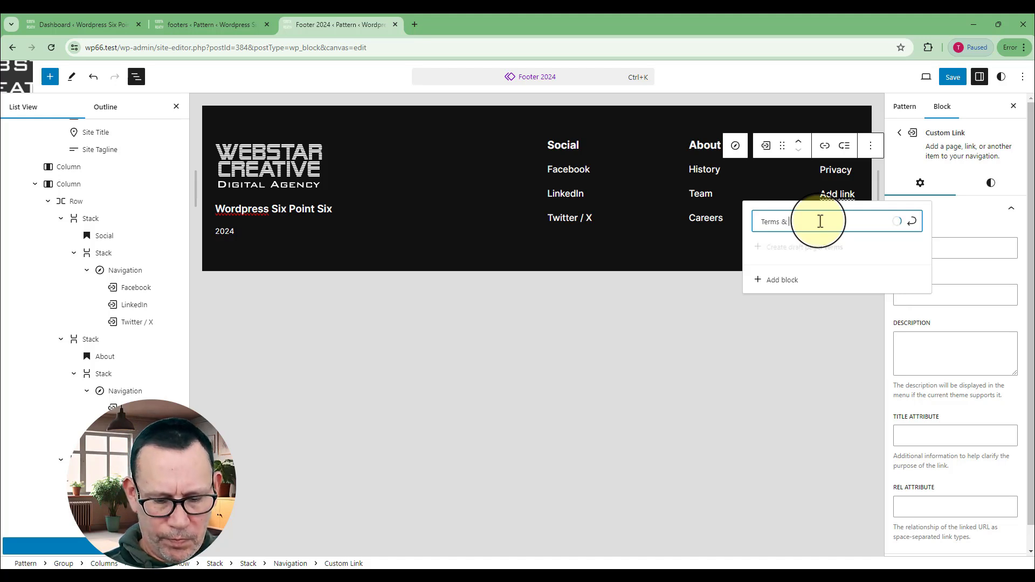
{"action": "type", "text": "Conditions"}
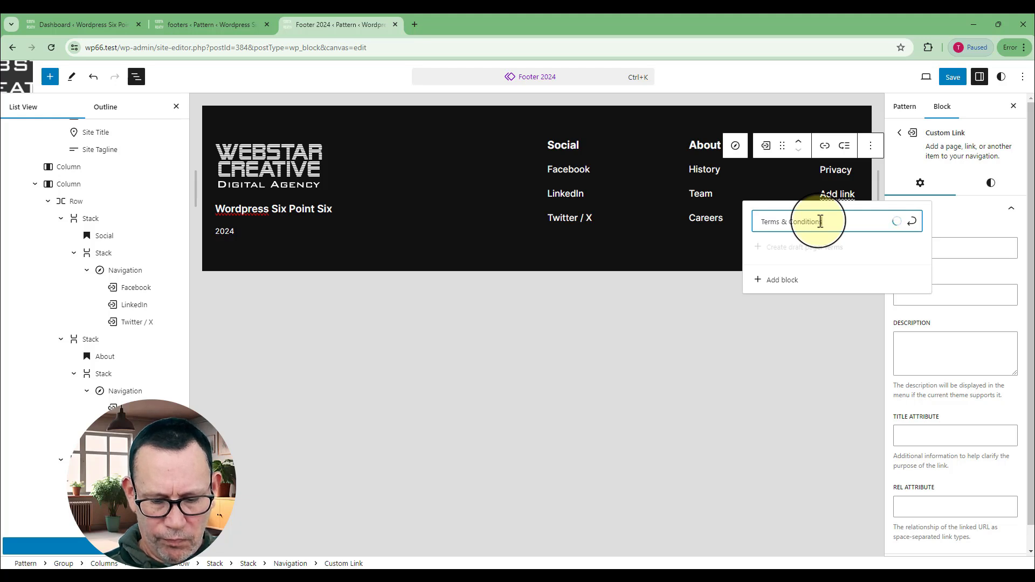
{"action": "key", "text": "Return"}
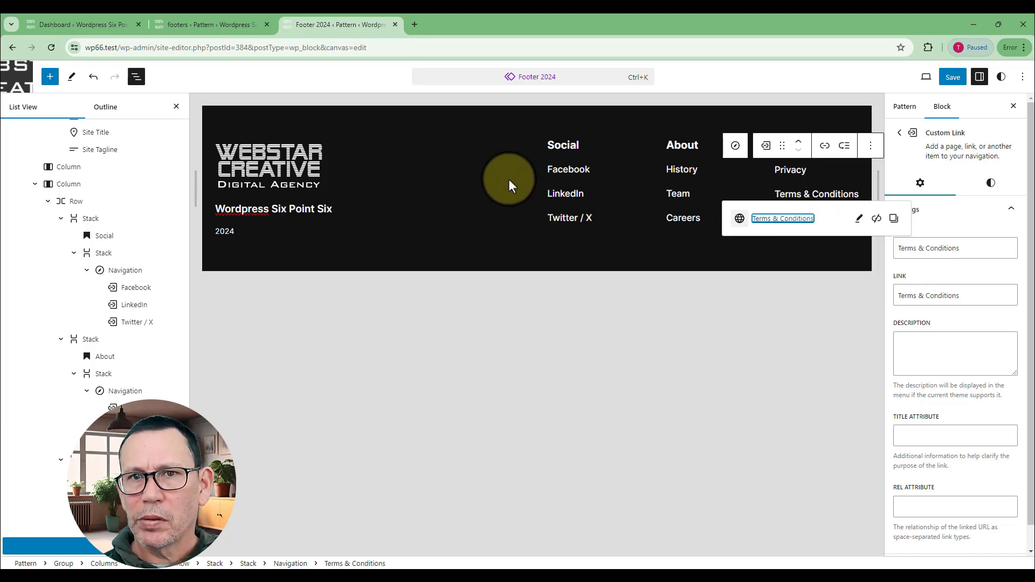
{"action": "left_click", "coordinate": [504, 139]}
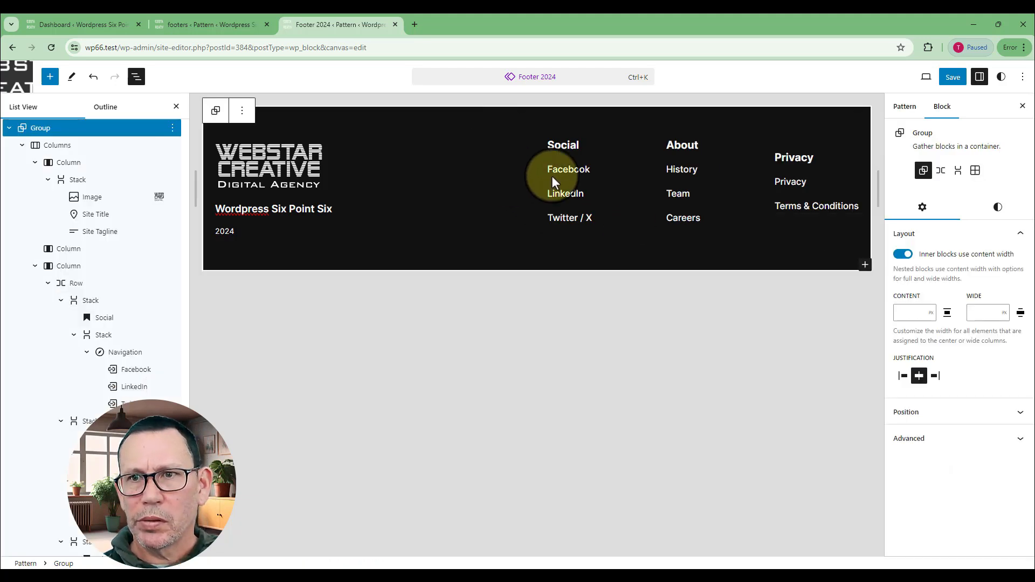
- Add a third custom link "Contact Us" below Terms & Conditions in the Privacy navigation menu
{"action": "left_click", "coordinate": [815, 219]}
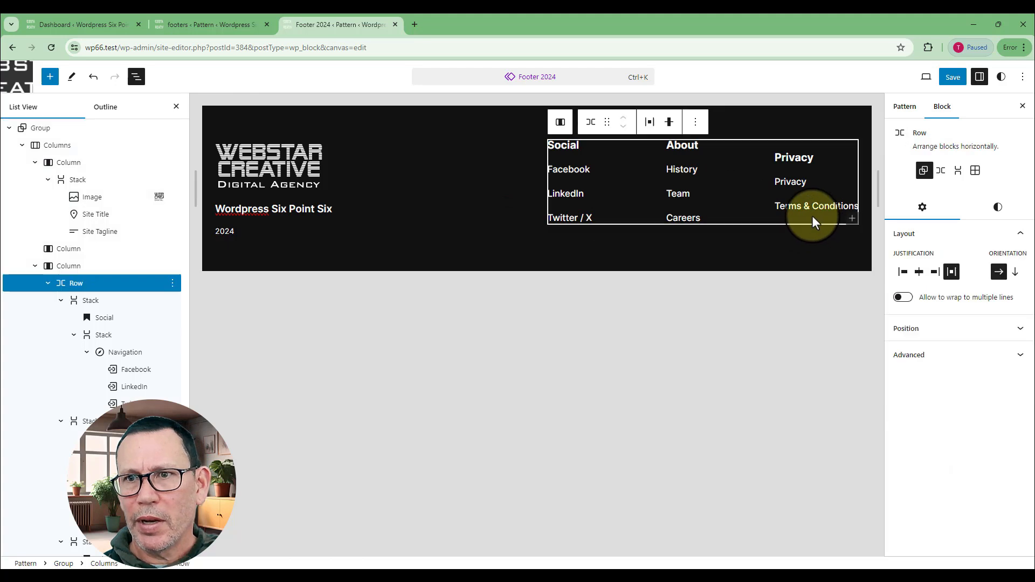
{"action": "left_click", "coordinate": [836, 202]}
{"action": "left_click", "coordinate": [781, 218]}
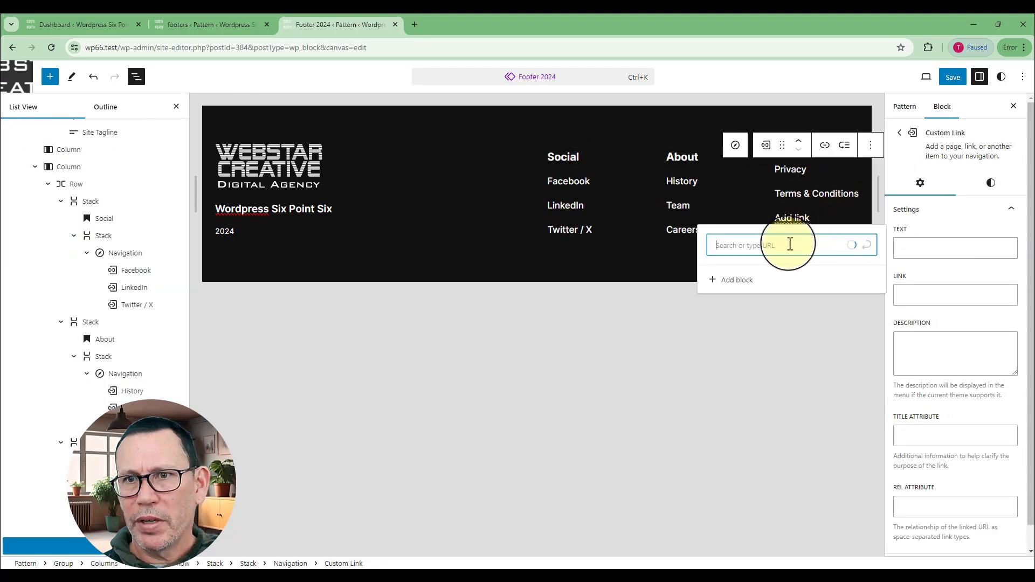
{"action": "type", "text": "Contact US"}
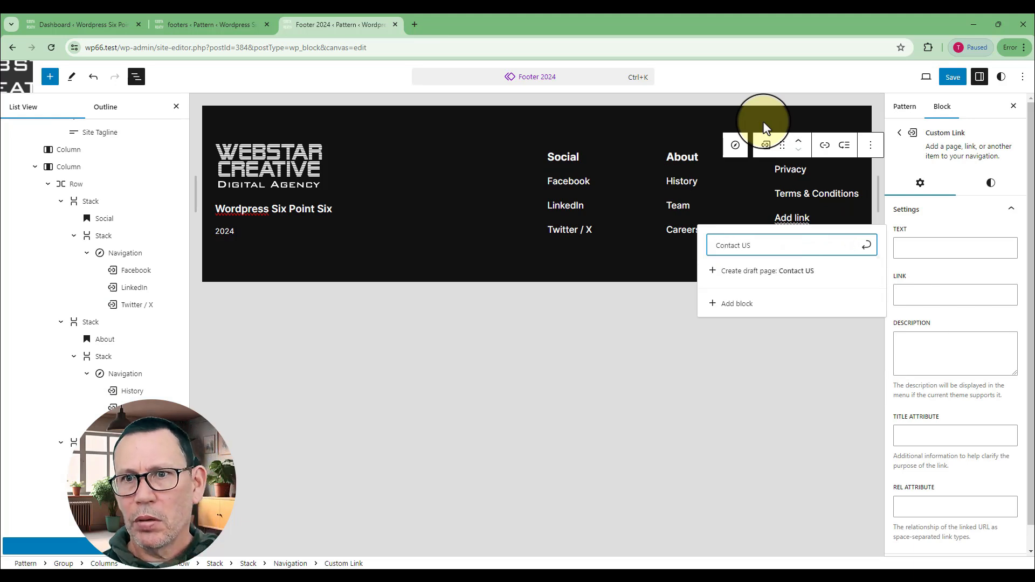
{"action": "key", "text": "BackSpace"}
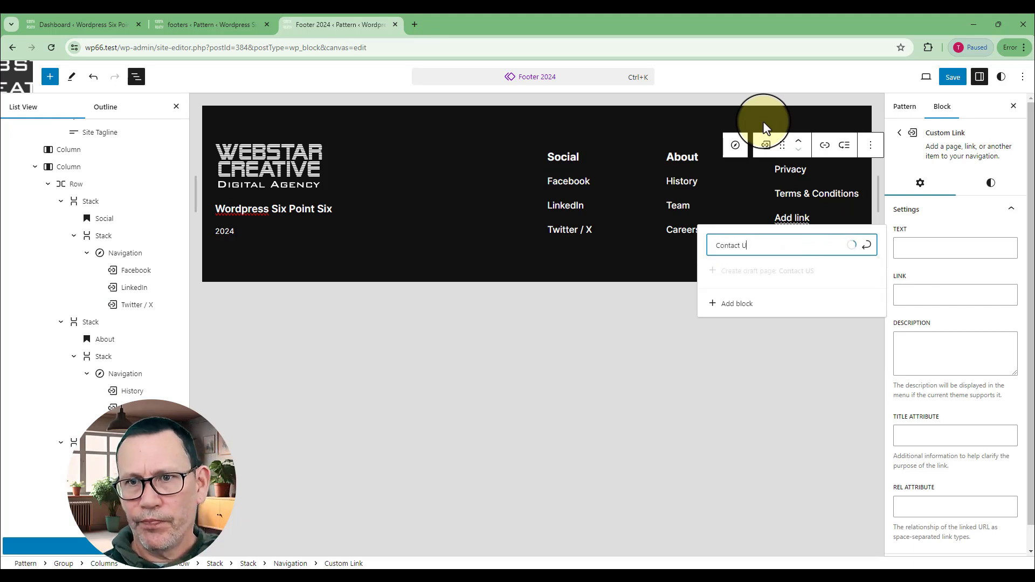
{"action": "key", "text": "Return"}
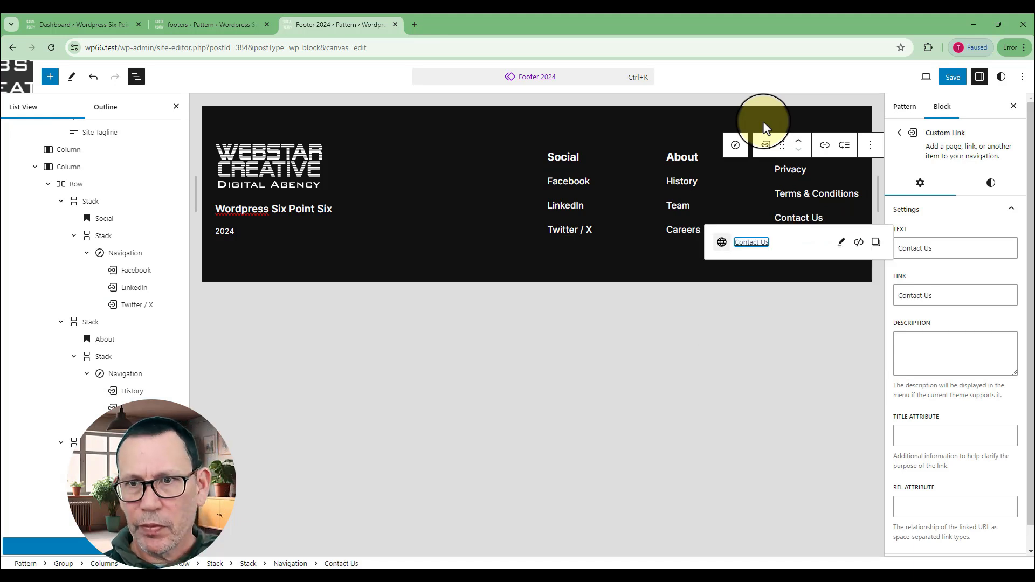
{"action": "left_click", "coordinate": [407, 130]}
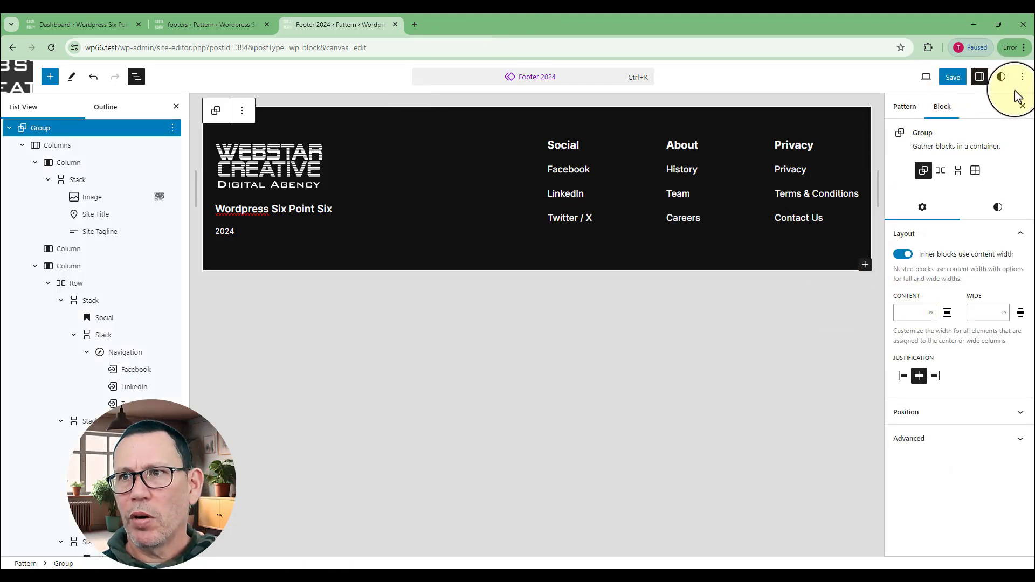
- Save the Footer 2024 pattern together with the Navigation 6, Navigation 8 and Navigation 9 menus
{"action": "left_click", "coordinate": [953, 77]}
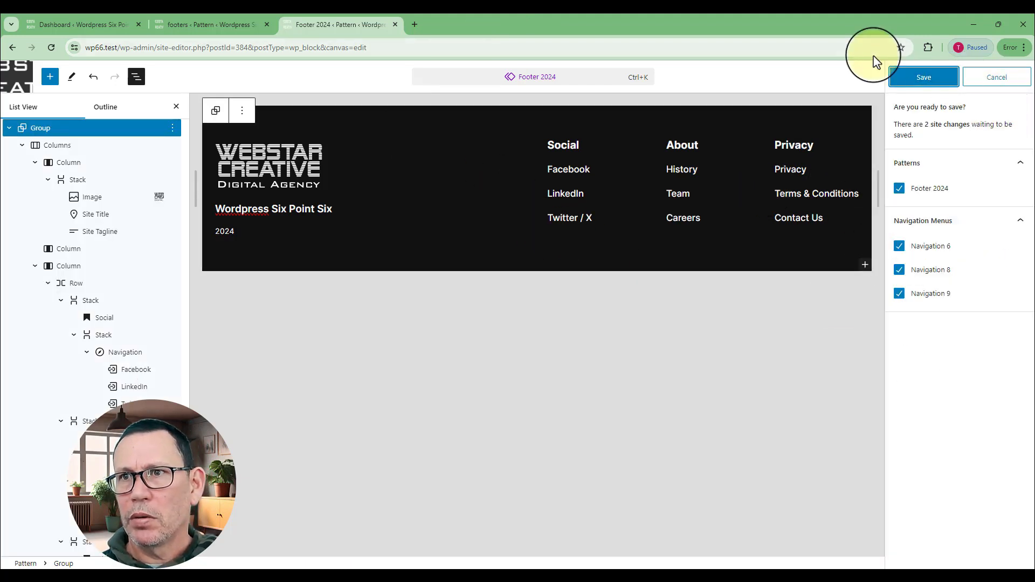
{"action": "left_click", "coordinate": [917, 81]}
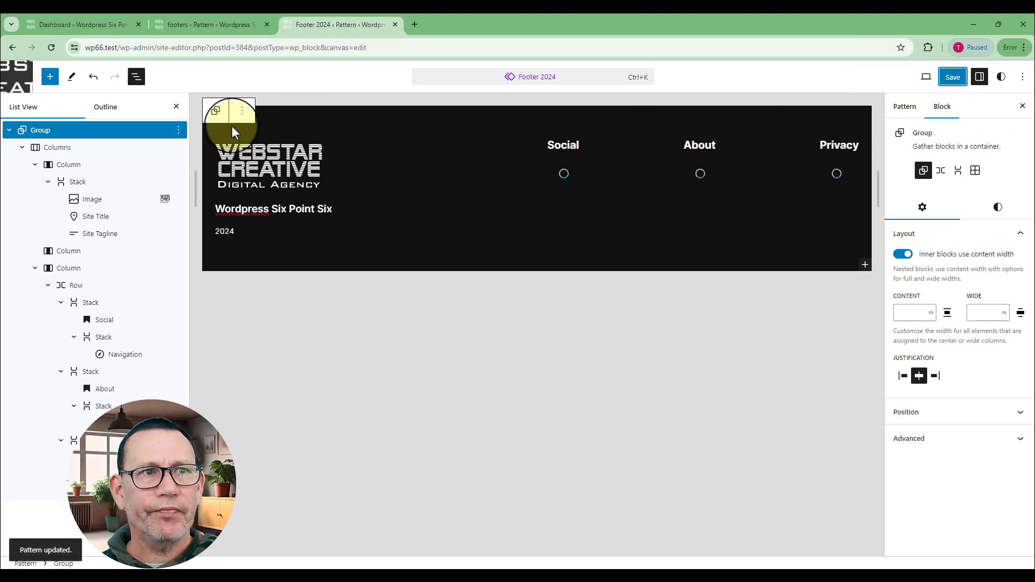
- Hide the block list and settings to check the footer layout at full width, and bring both back
{"action": "left_click", "coordinate": [175, 107]}
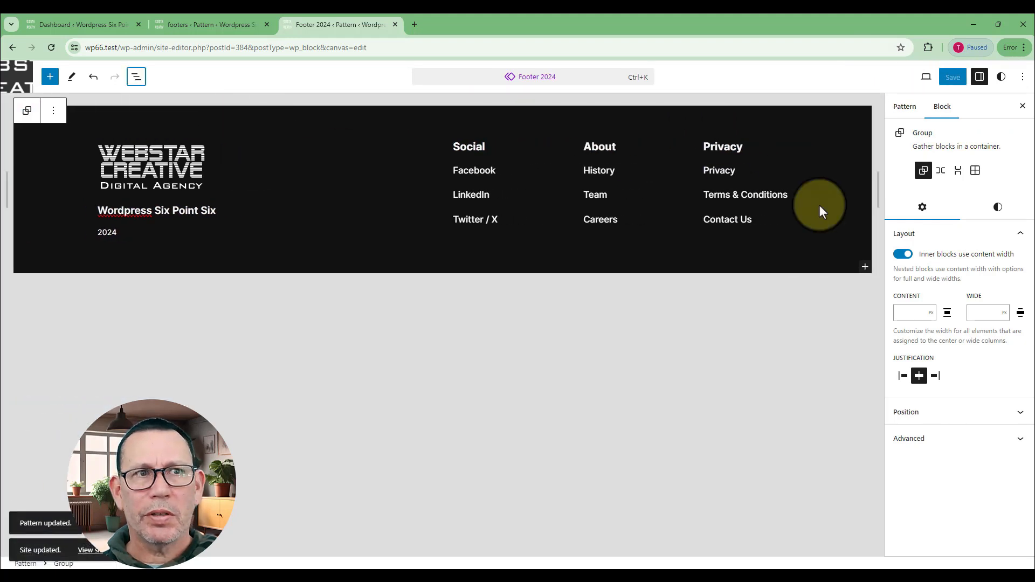
{"action": "left_click", "coordinate": [1021, 106]}
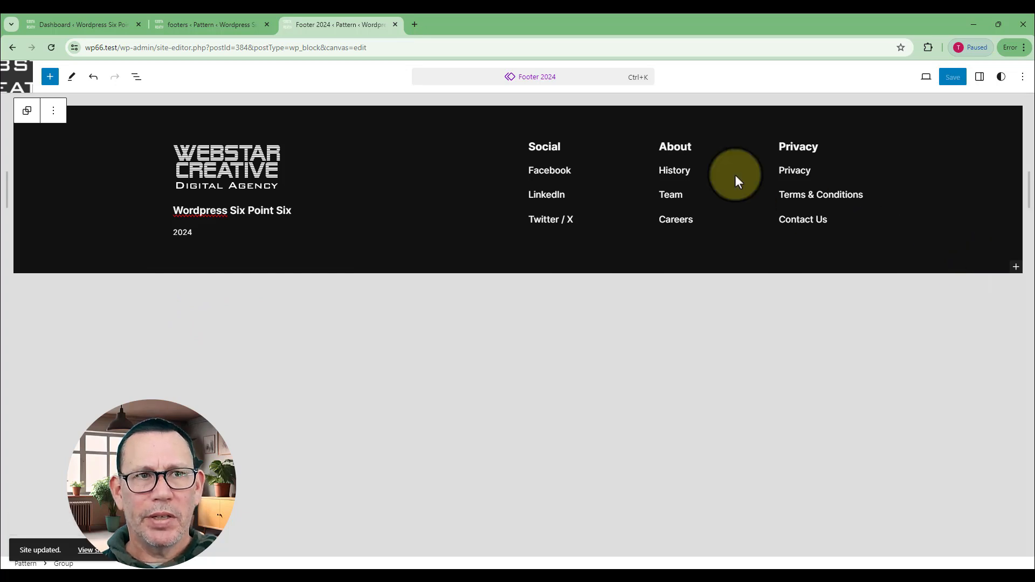
{"action": "left_click", "coordinate": [837, 111]}
{"action": "left_click", "coordinate": [157, 124]}
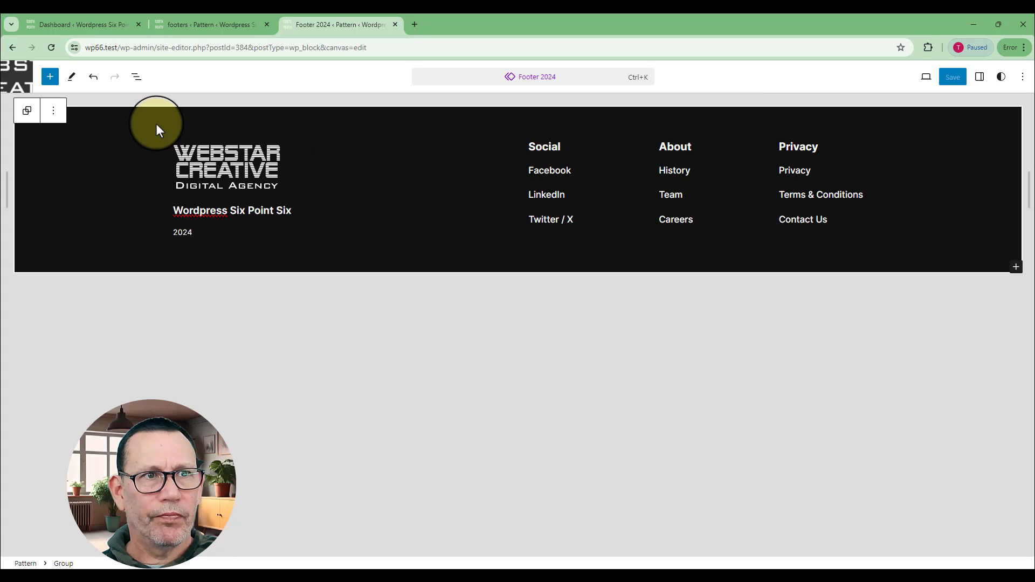
{"action": "left_click", "coordinate": [979, 76]}
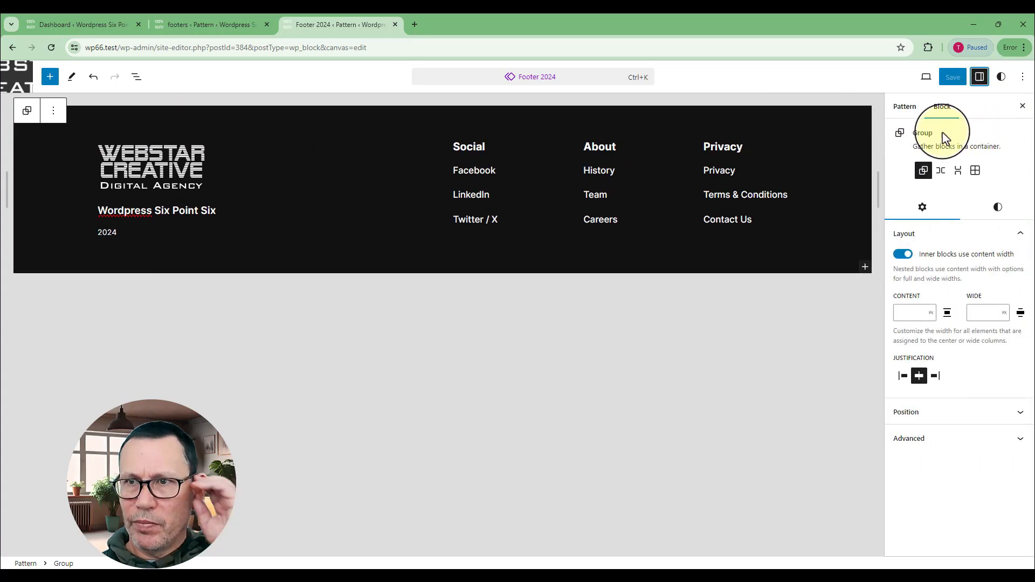
{"action": "left_click", "coordinate": [134, 79]}
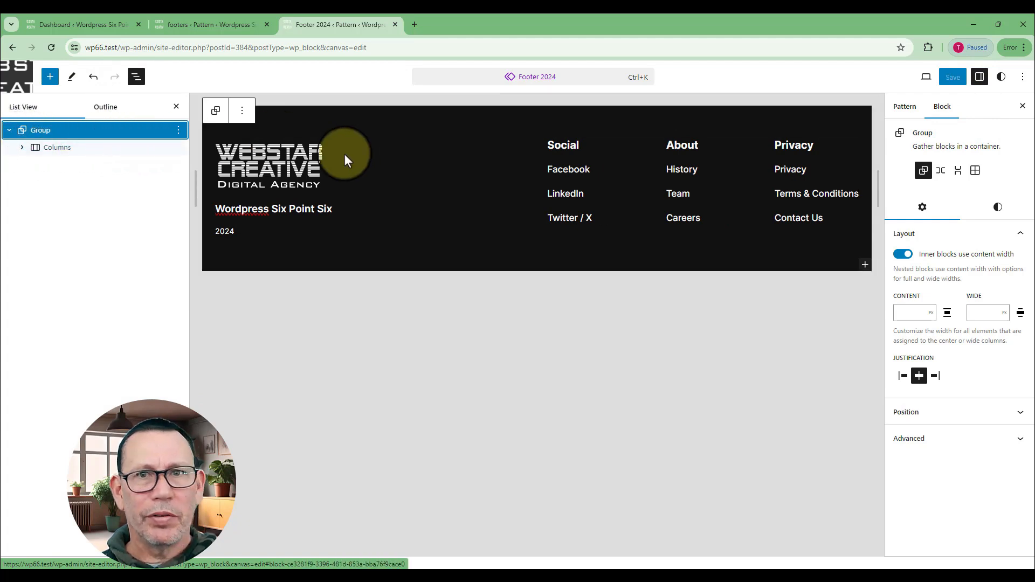
- Add a Group block below the columns inside the footer's outer group and align it to wide width
{"action": "left_click", "coordinate": [865, 264]}
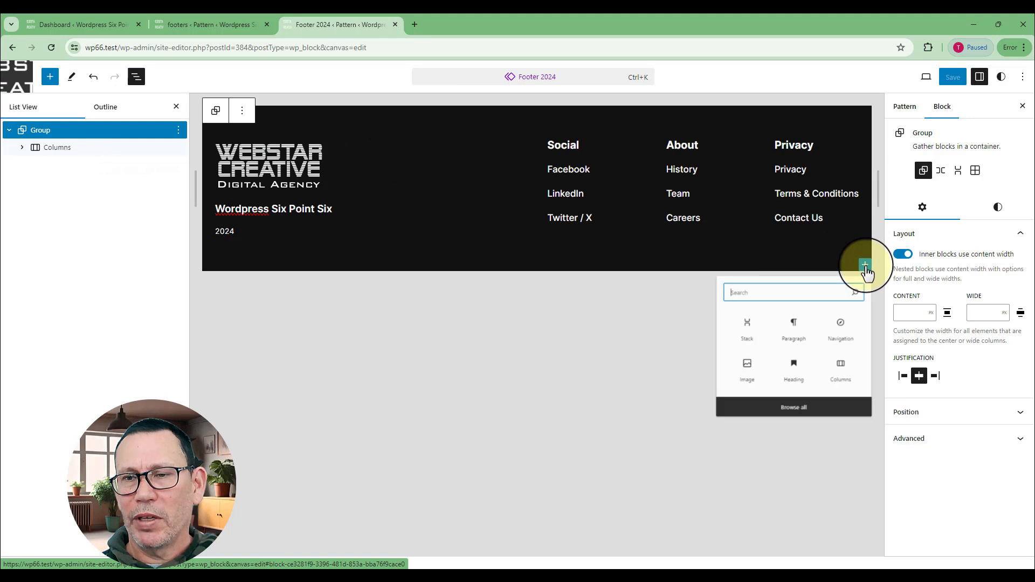
{"action": "type", "text": "group"}
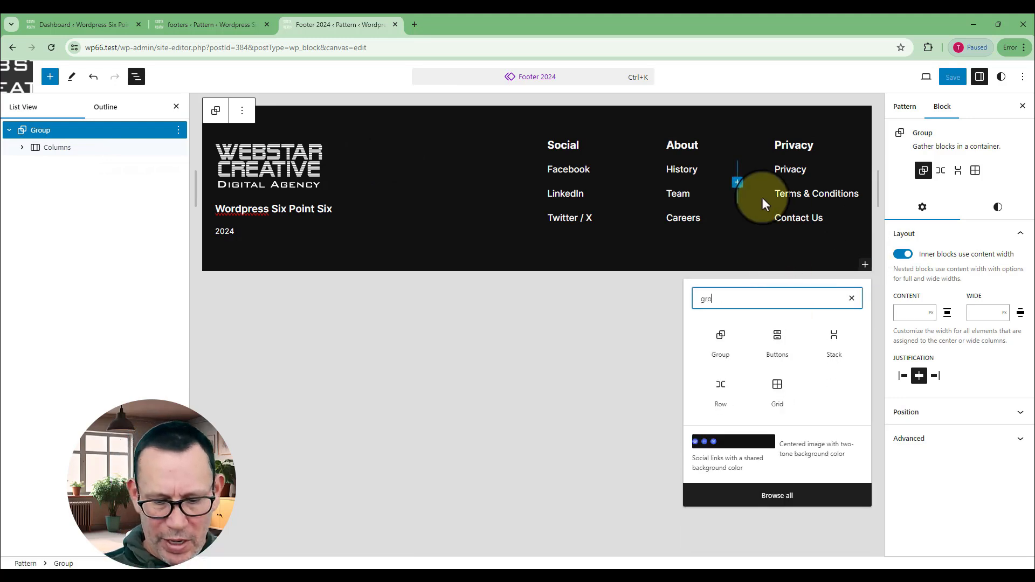
{"action": "left_click", "coordinate": [727, 334]}
{"action": "left_click", "coordinate": [398, 290]}
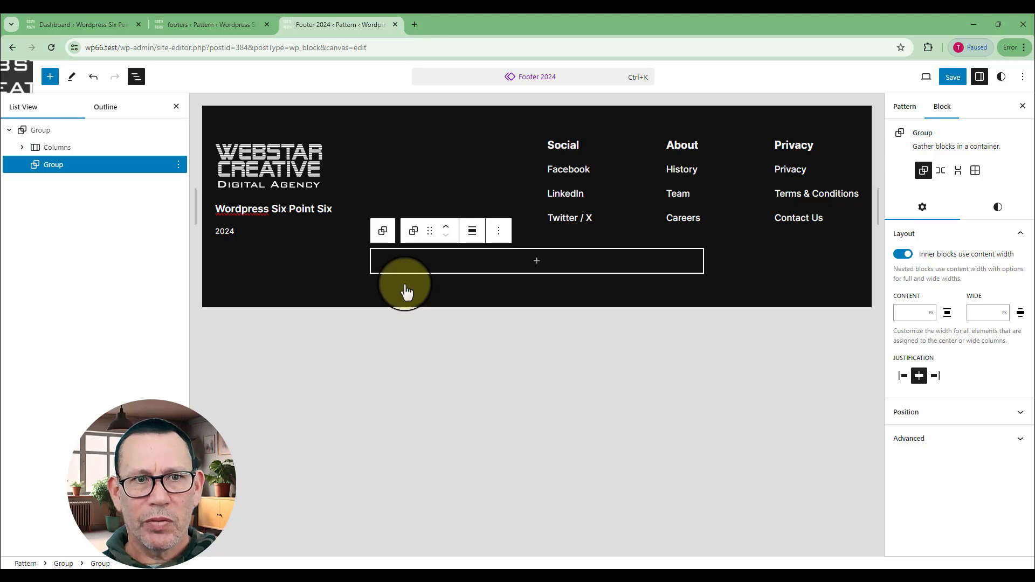
{"action": "left_click", "coordinate": [472, 232]}
{"action": "left_click", "coordinate": [493, 293]}
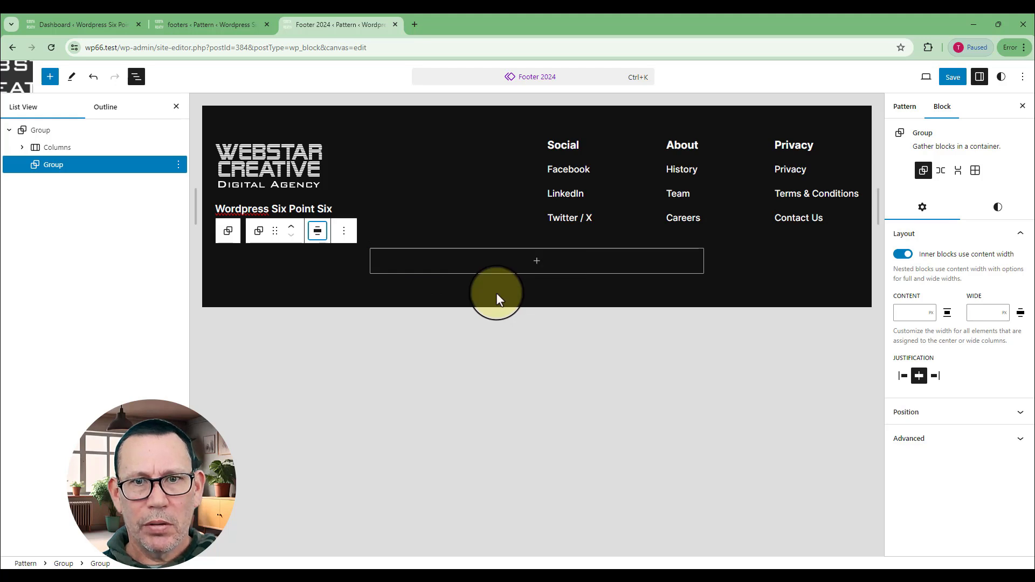
- Set the top and bottom padding of the group below the columns to 2
{"action": "left_click", "coordinate": [496, 293]}
{"action": "left_click", "coordinate": [497, 263]}
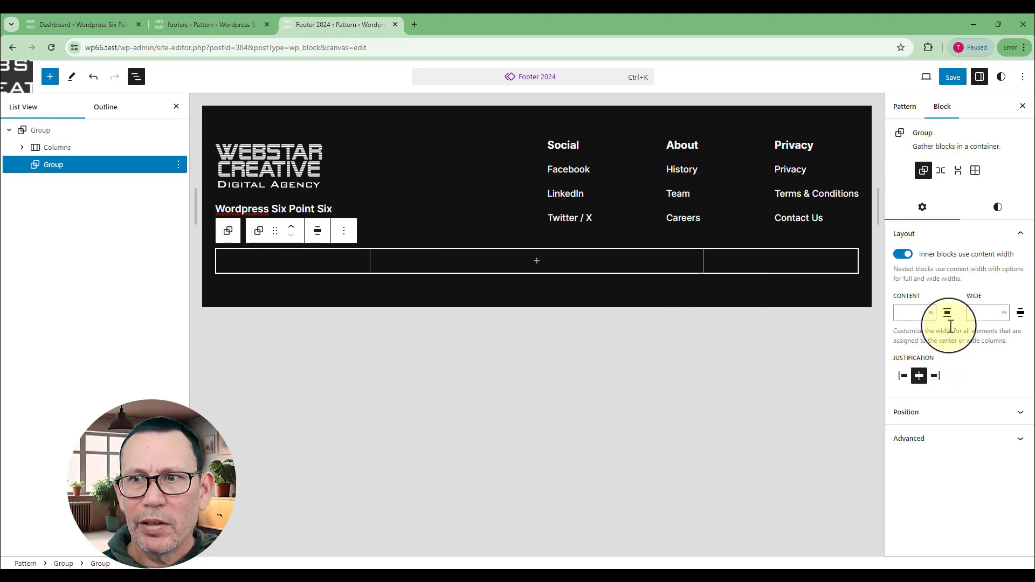
{"action": "left_click", "coordinate": [1000, 209]}
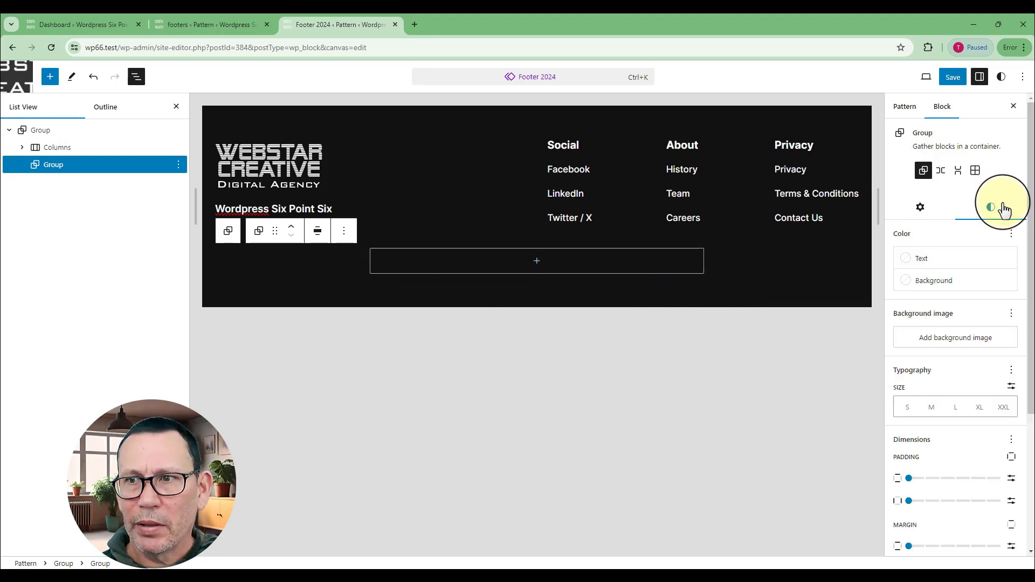
{"action": "scroll", "coordinate": [965, 382], "scroll_direction": "down", "scroll_amount": 2}
{"action": "left_click", "coordinate": [956, 371]}
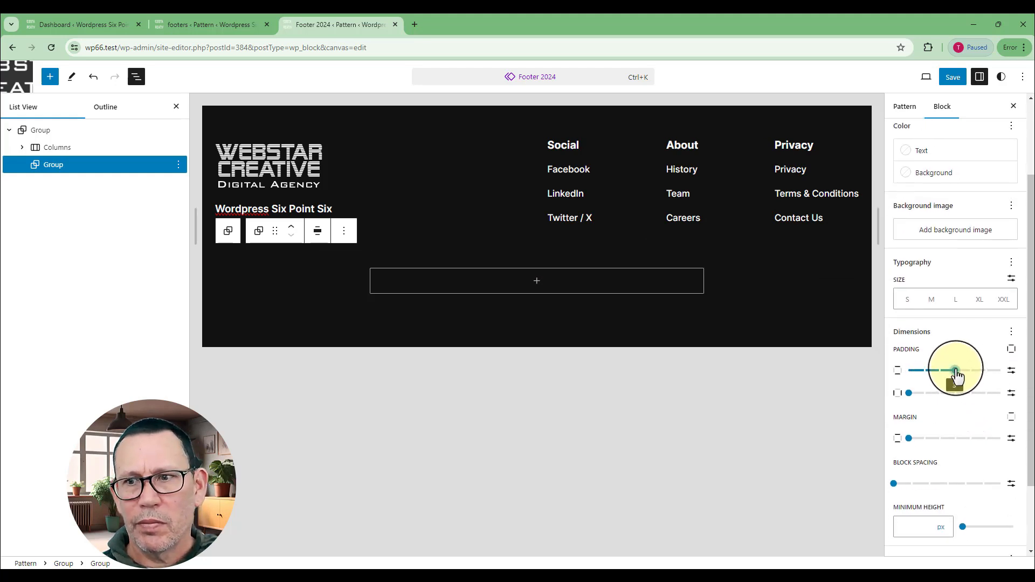
{"action": "left_click_drag", "start_coordinate": [955, 373], "coordinate": [942, 374]}
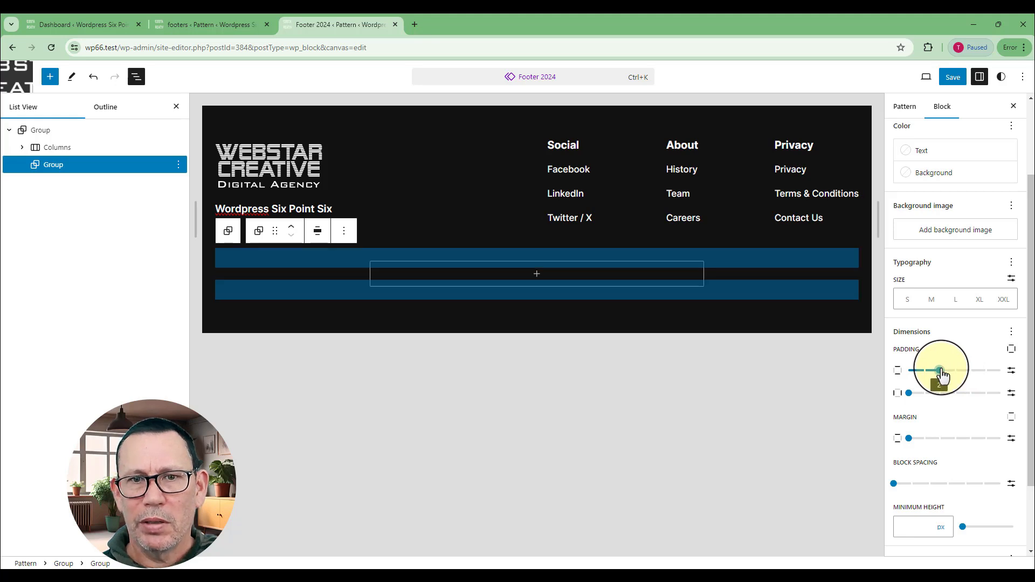
{"action": "left_click", "coordinate": [824, 326]}
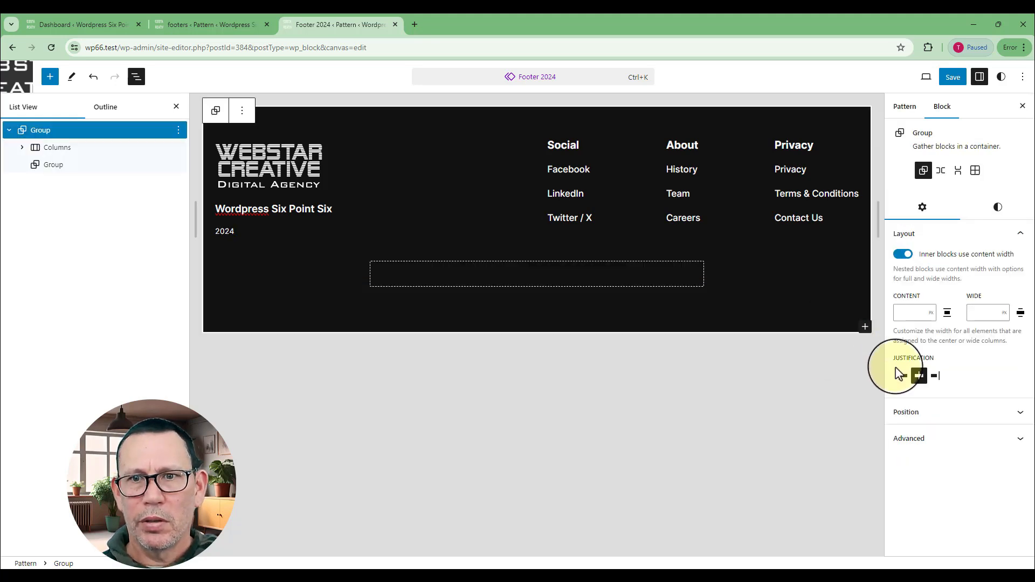
- Insert a Paragraph block inside the group below the columns
{"action": "left_click", "coordinate": [548, 279]}
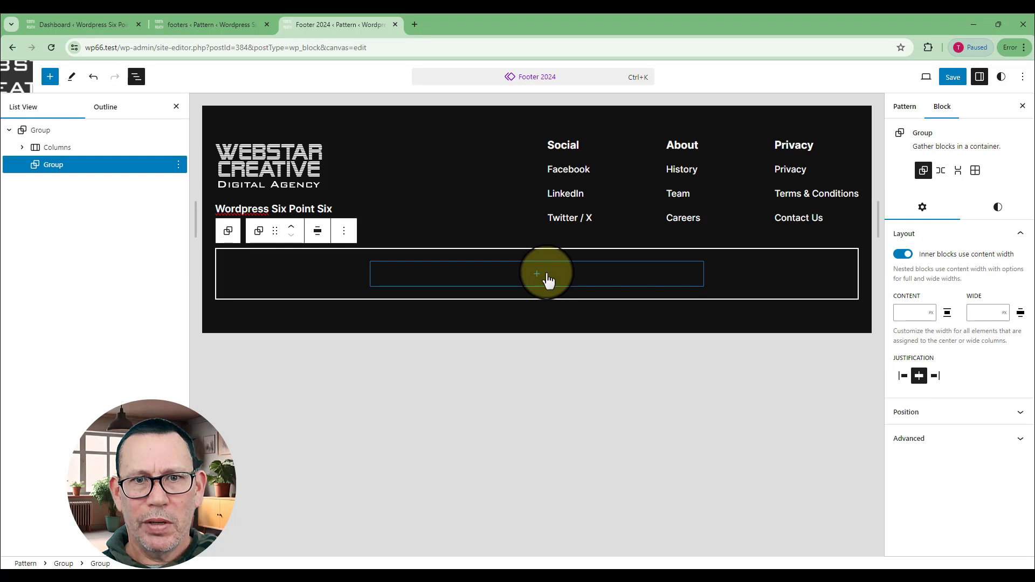
{"action": "left_click", "coordinate": [537, 275]}
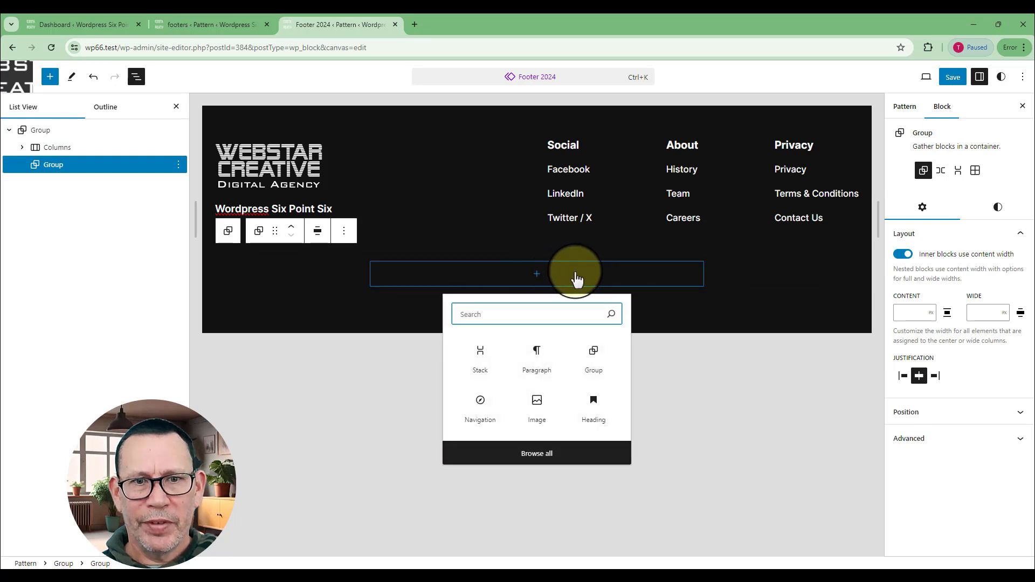
{"action": "type", "text": "pr"}
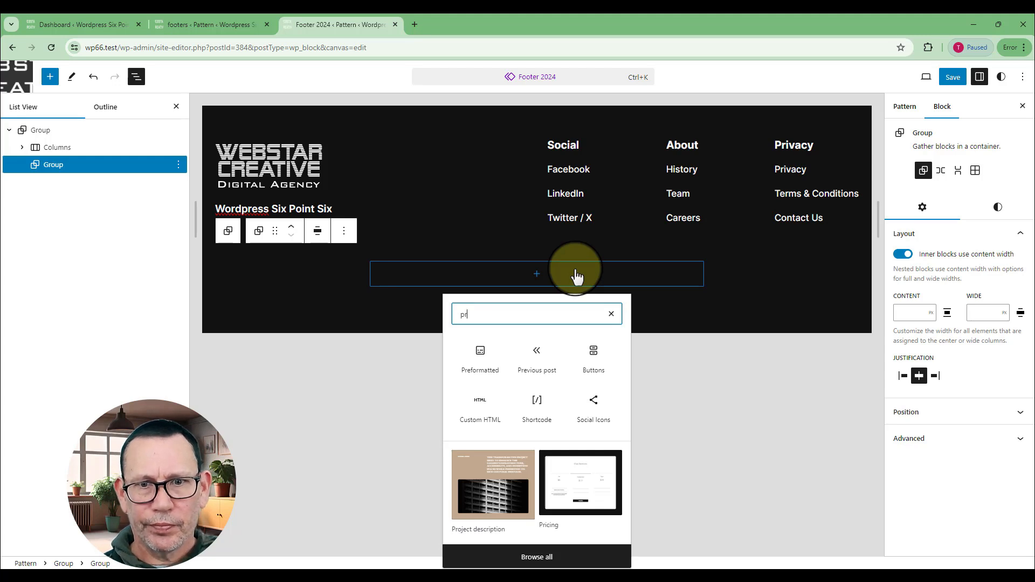
{"action": "key", "text": "BackSpace"}
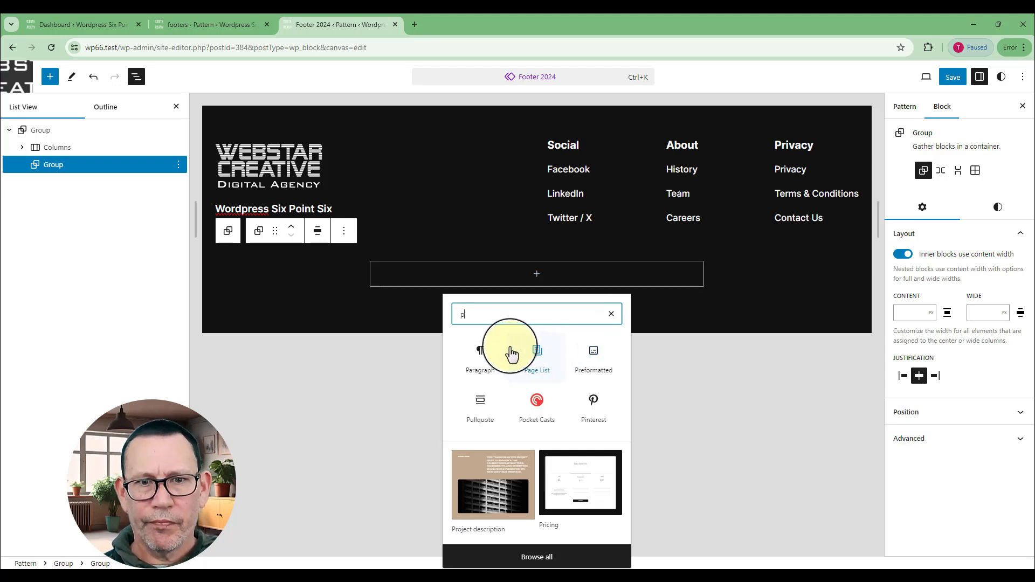
{"action": "left_click", "coordinate": [479, 356]}
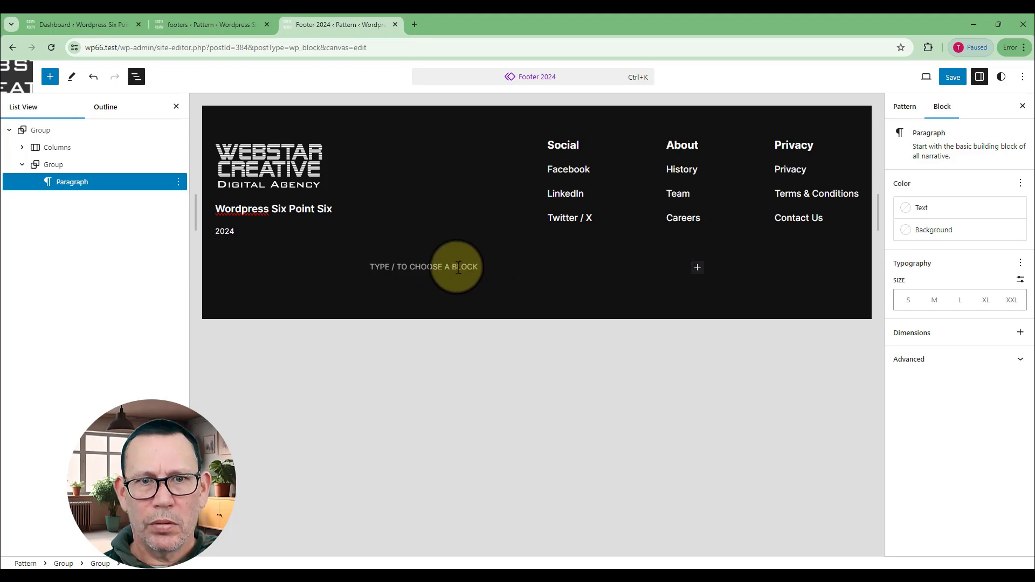
- Enter "POWERED BY NATES TECH TIPS" in the new paragraph and save the Footer 2024 pattern
{"action": "type", "text": "P"}
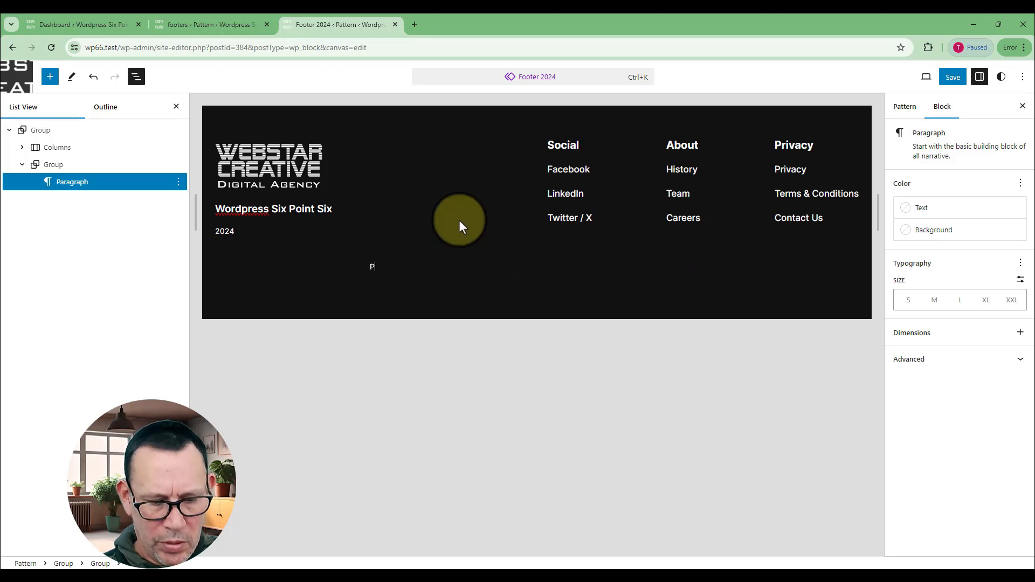
{"action": "type", "text": "OWERED"}
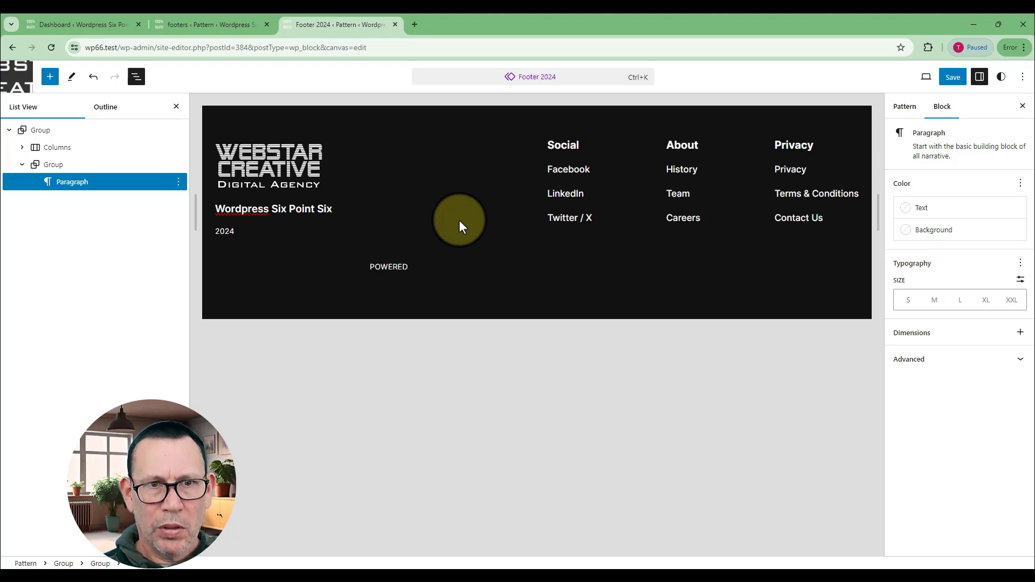
{"action": "type", "text": " BY "}
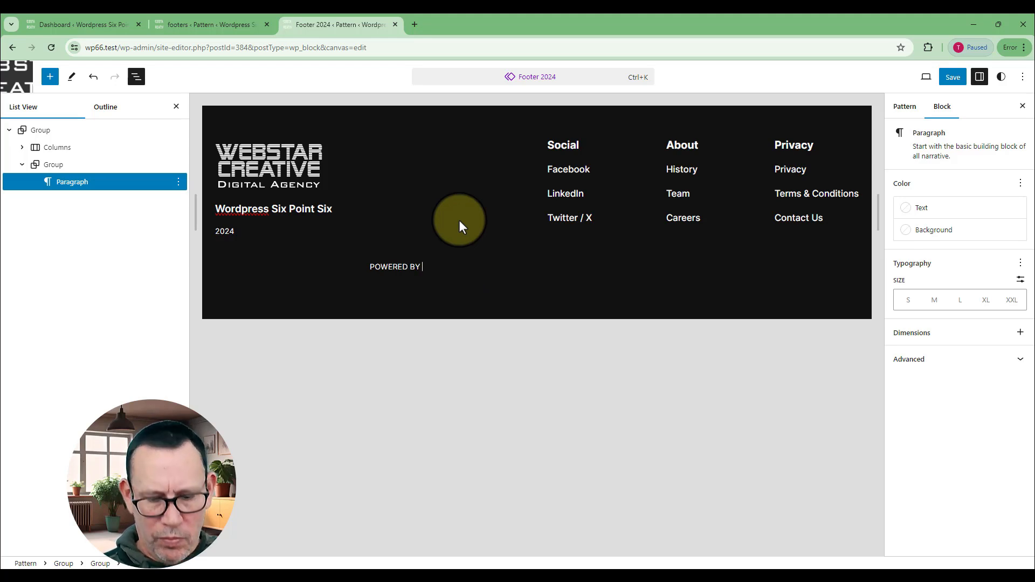
{"action": "type", "text": "NATES TECH TIPS"}
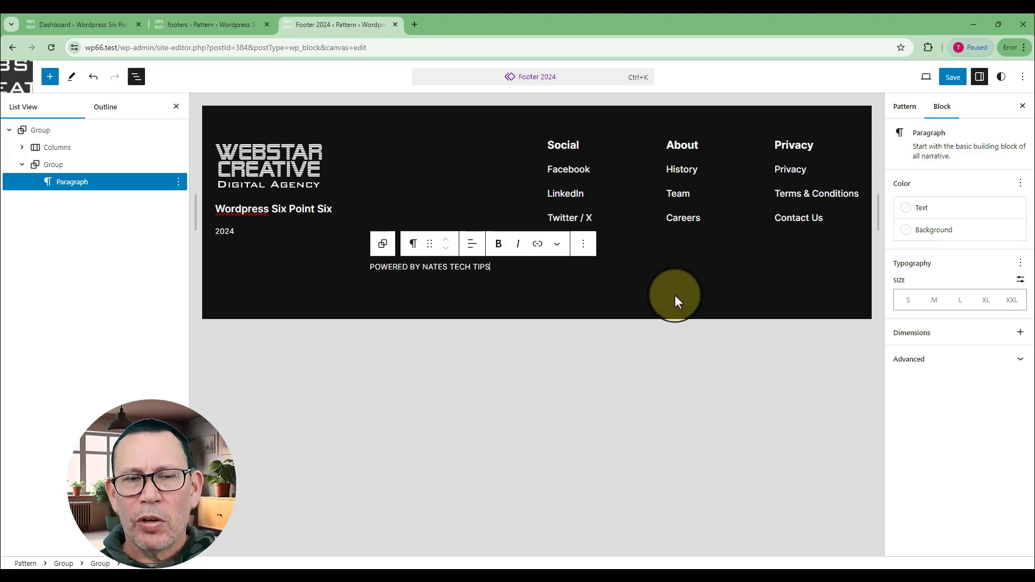
{"action": "left_click", "coordinate": [952, 76]}
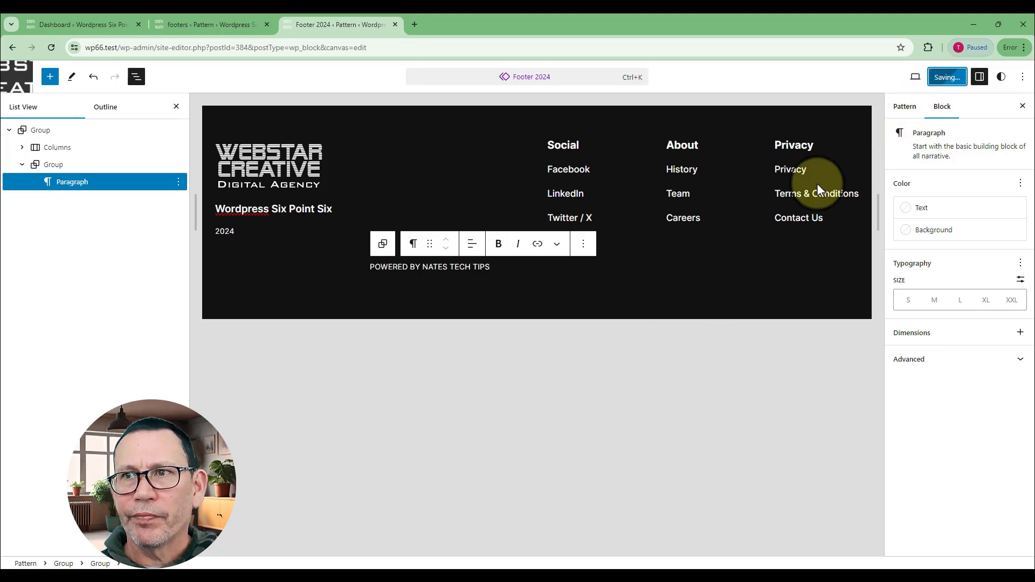
- Hide the block list and settings to check the footer, and apply wide width to the group around the "POWERED BY" paragraph
{"action": "left_click", "coordinate": [450, 316]}
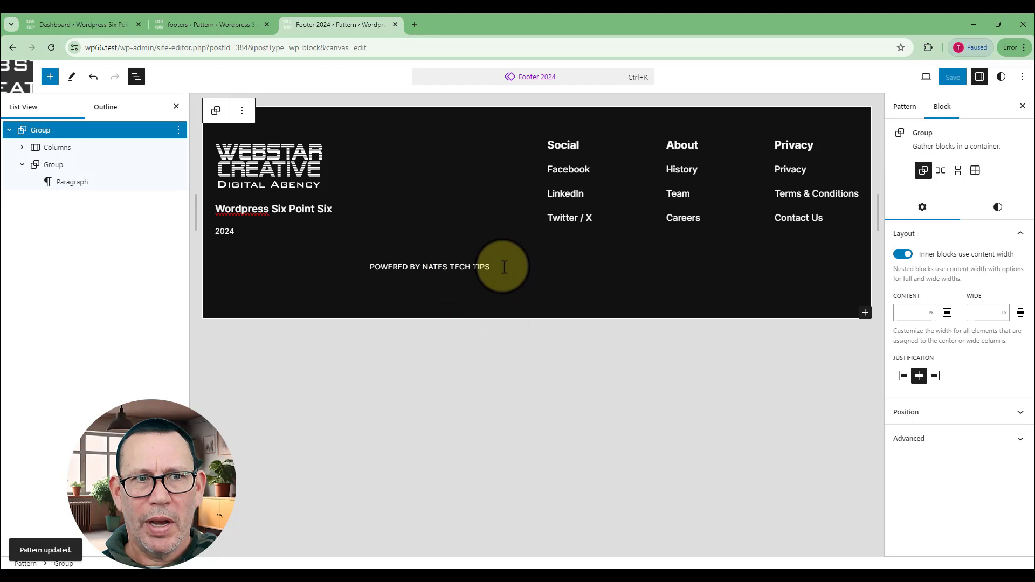
{"action": "left_click", "coordinate": [176, 106]}
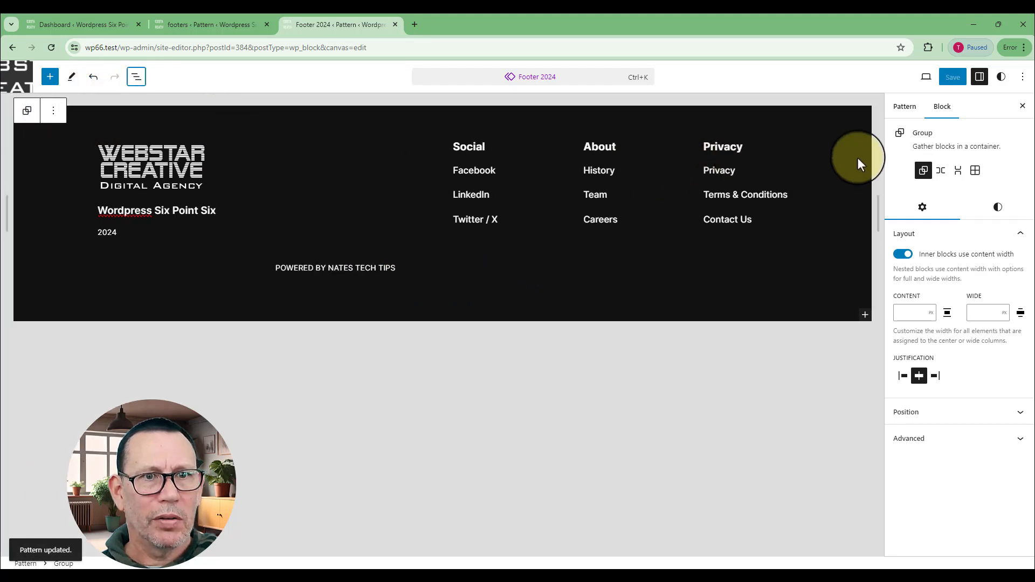
{"action": "left_click", "coordinate": [1022, 106]}
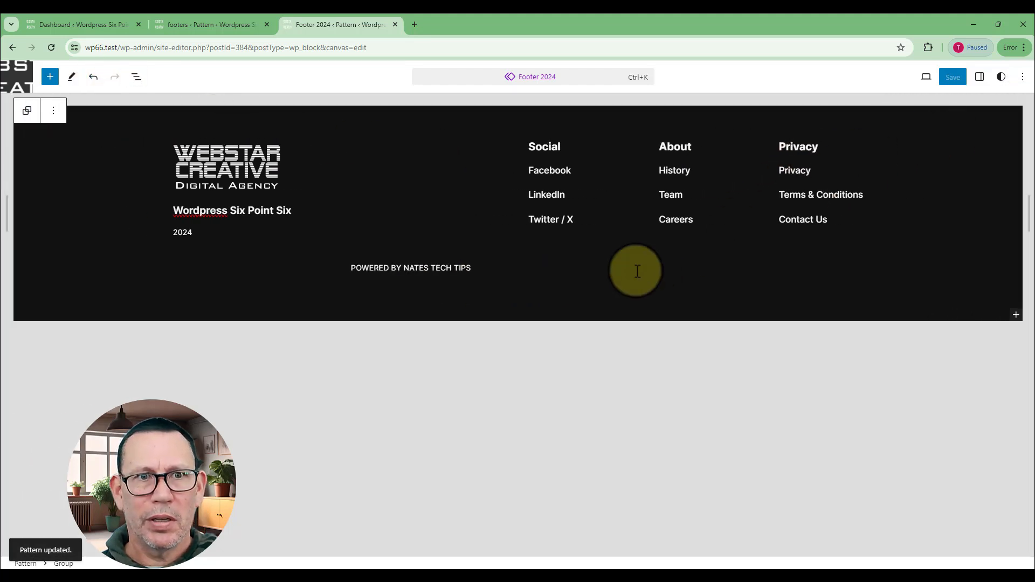
{"action": "left_click", "coordinate": [465, 268]}
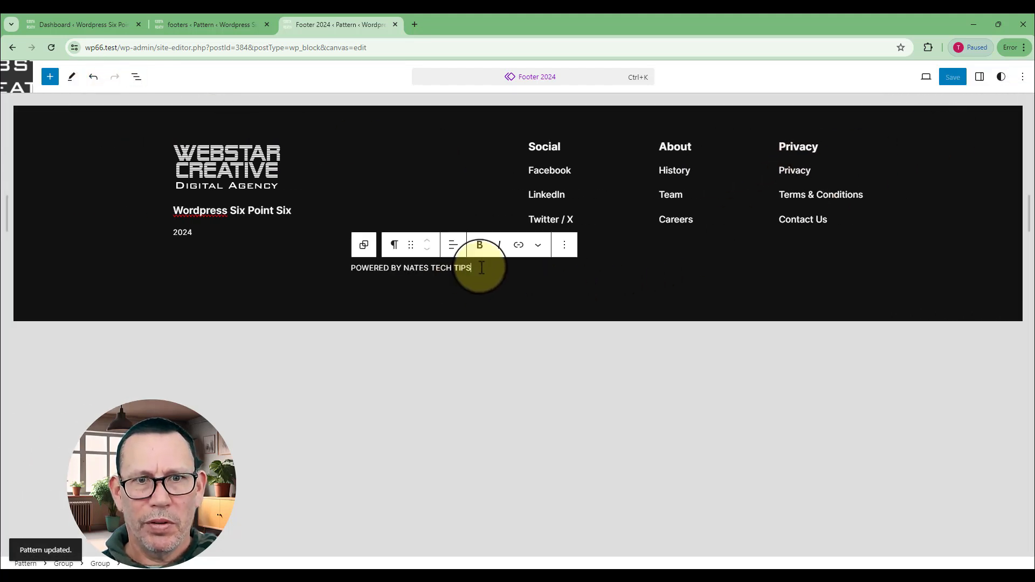
{"action": "left_click", "coordinate": [345, 272]}
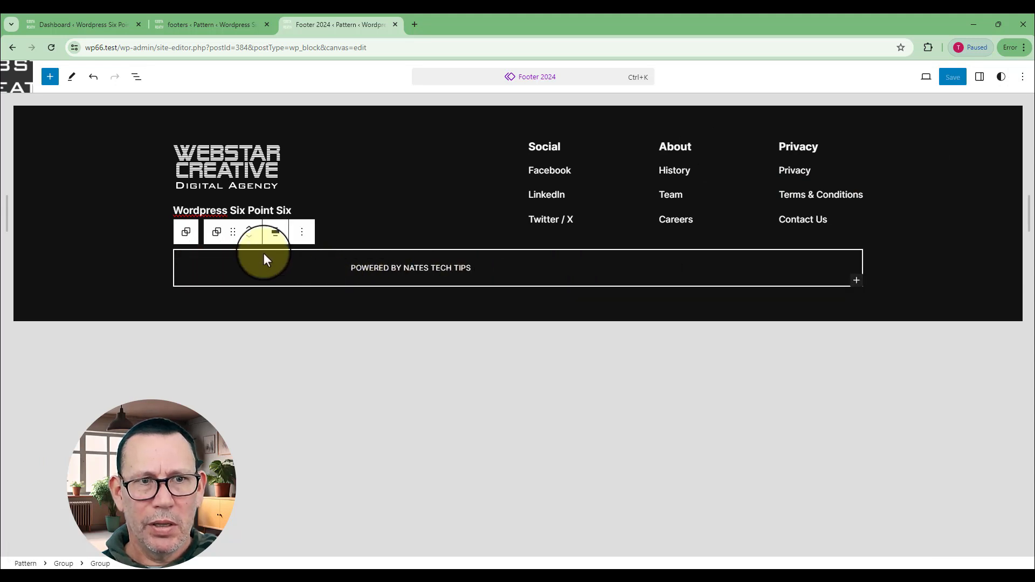
{"action": "left_click", "coordinate": [276, 233]}
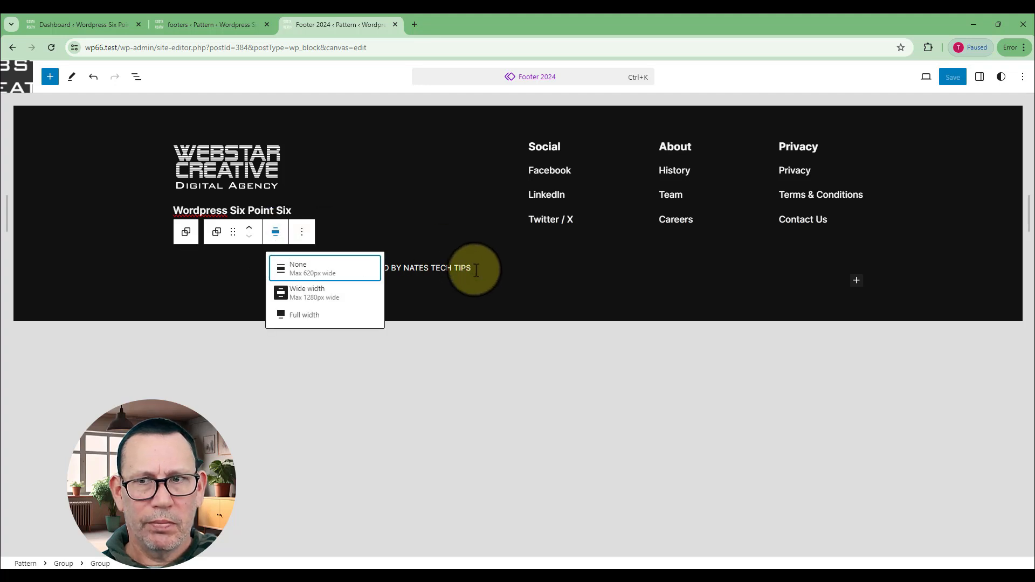
{"action": "left_click", "coordinate": [342, 293]}
{"action": "left_click", "coordinate": [440, 266]}
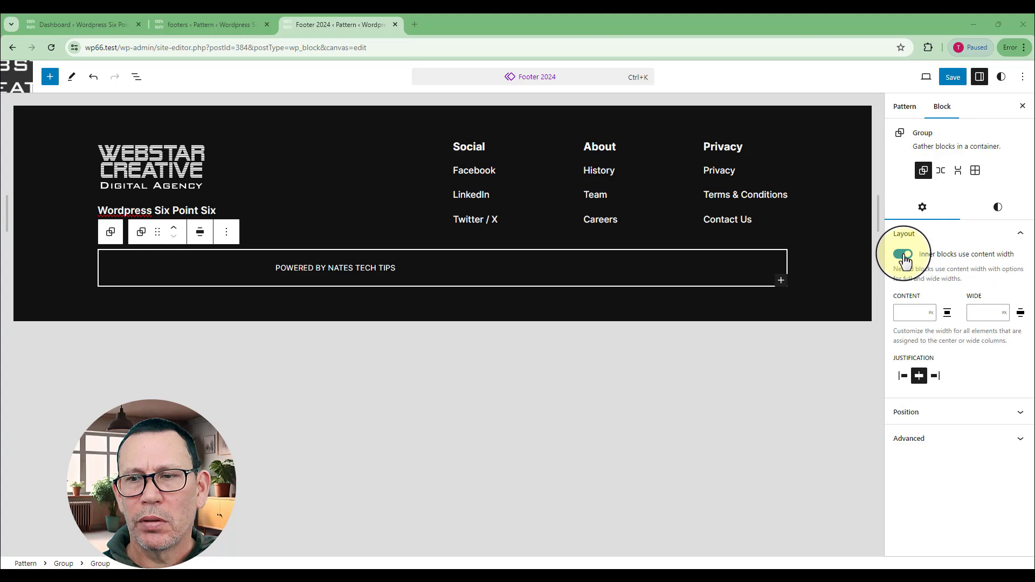
- Left-justify the inner blocks of the "POWERED BY" group, keeping content width on, and save the pattern
{"action": "left_click", "coordinate": [903, 376]}
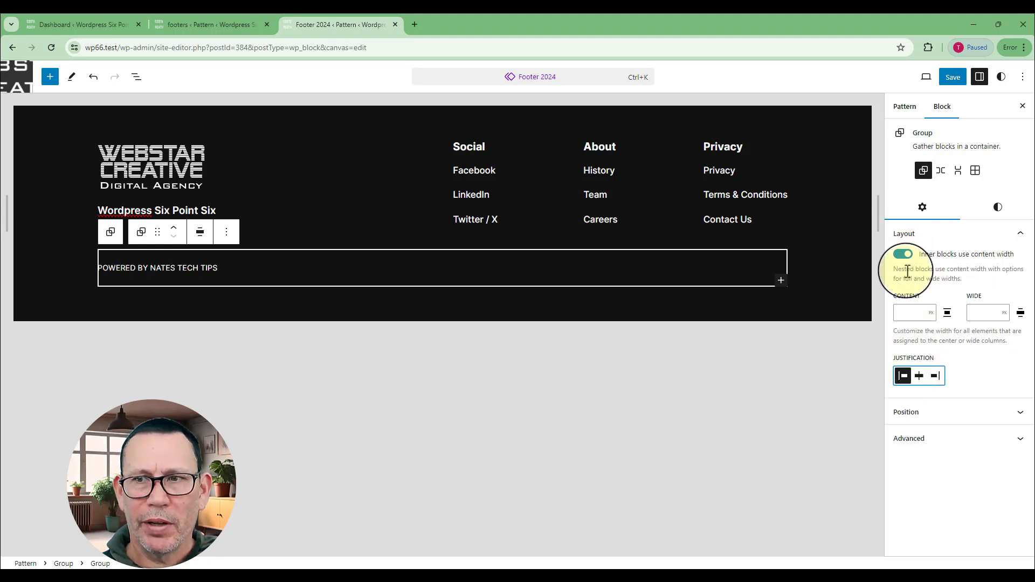
{"action": "left_click", "coordinate": [903, 254]}
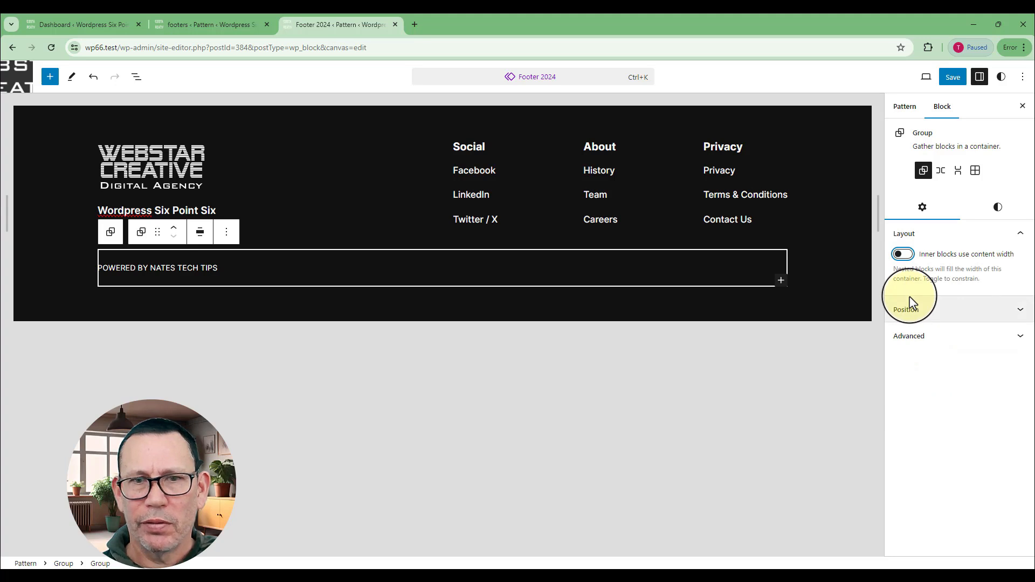
{"action": "left_click", "coordinate": [901, 254]}
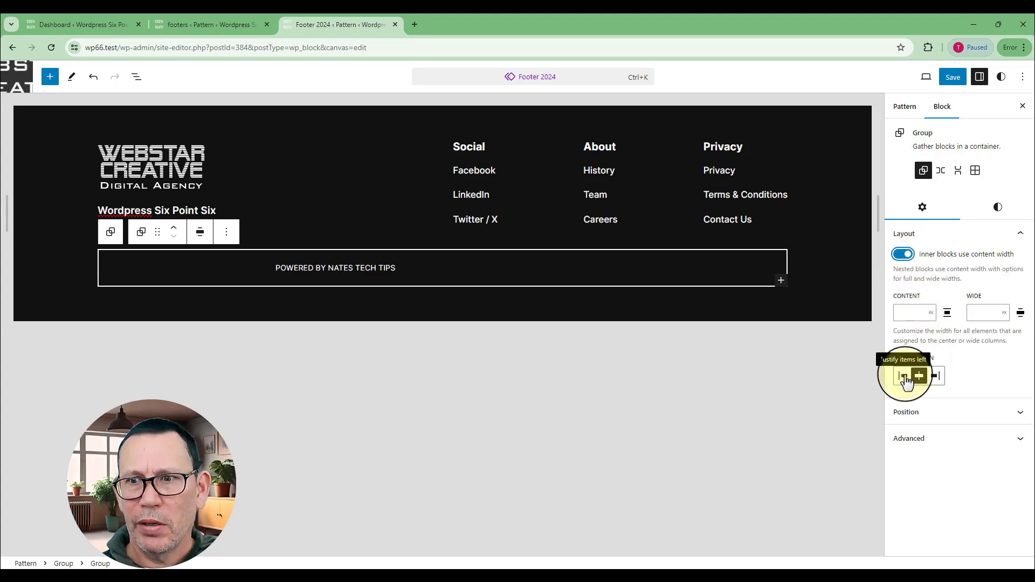
{"action": "left_click", "coordinate": [904, 375]}
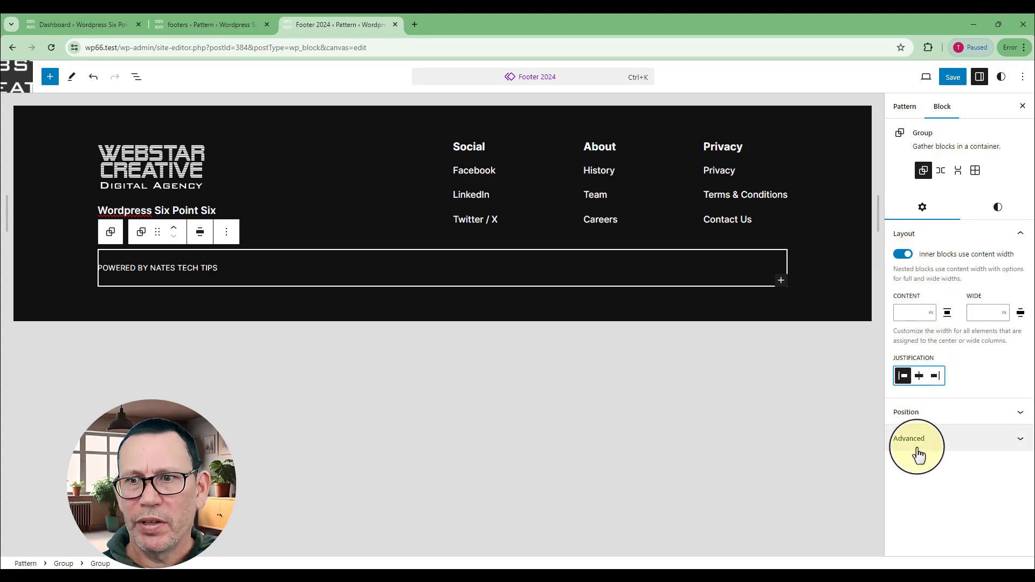
{"action": "left_click", "coordinate": [951, 78]}
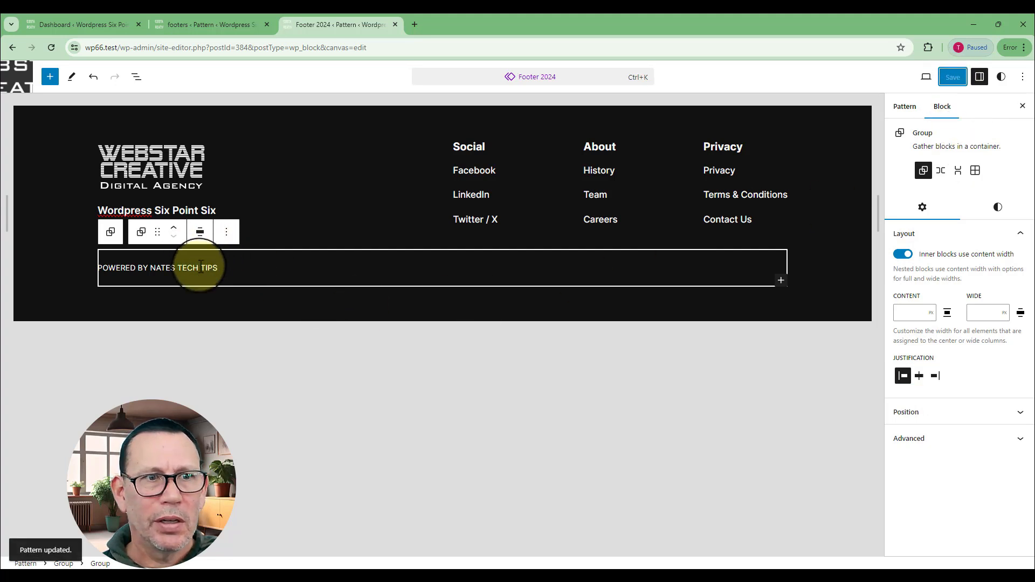
{"action": "left_click", "coordinate": [223, 267]}
{"action": "left_click_drag", "start_coordinate": [223, 267], "coordinate": [154, 251]}
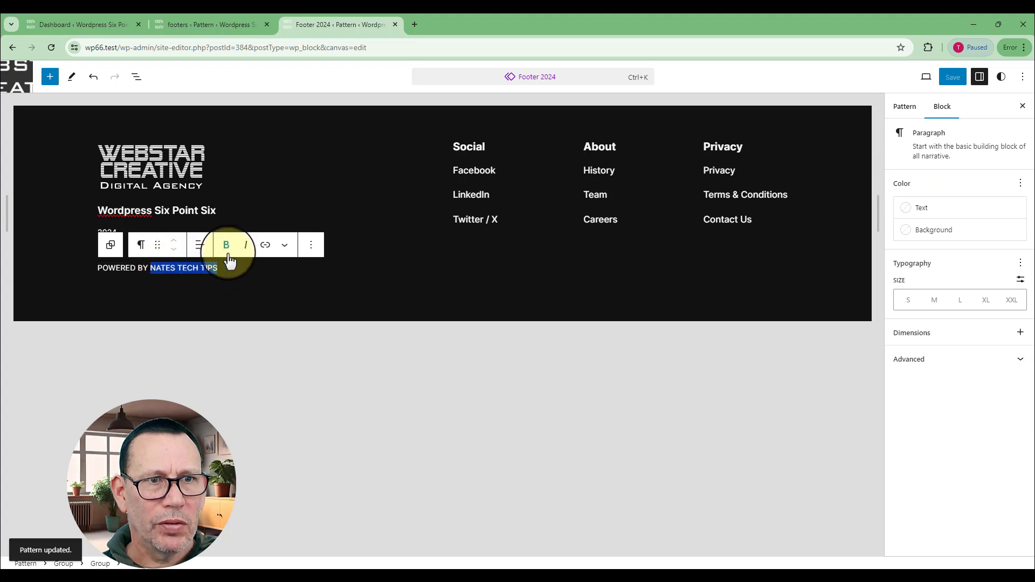
{"action": "left_click", "coordinate": [265, 246]}
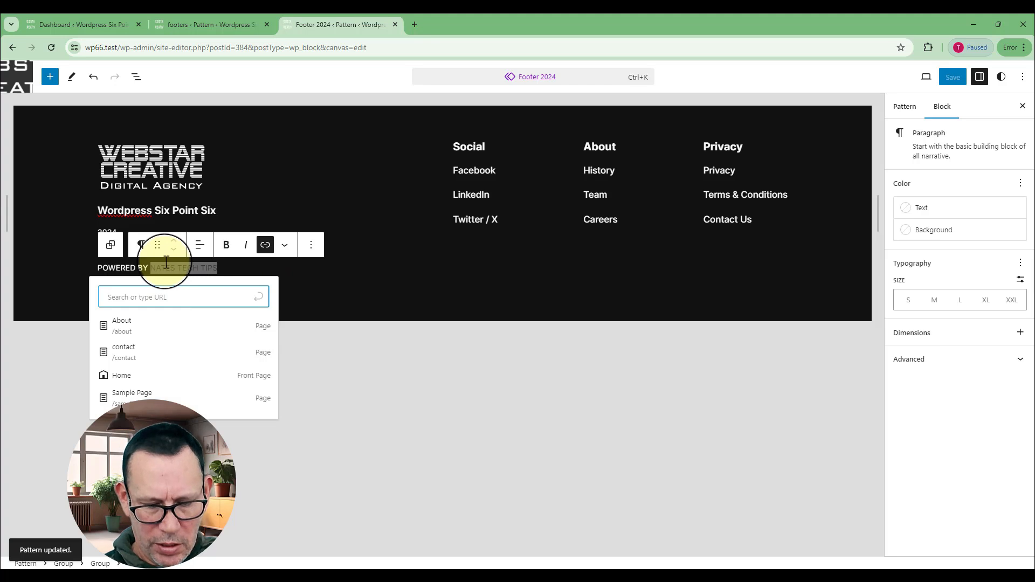
{"action": "type", "text": "H"}
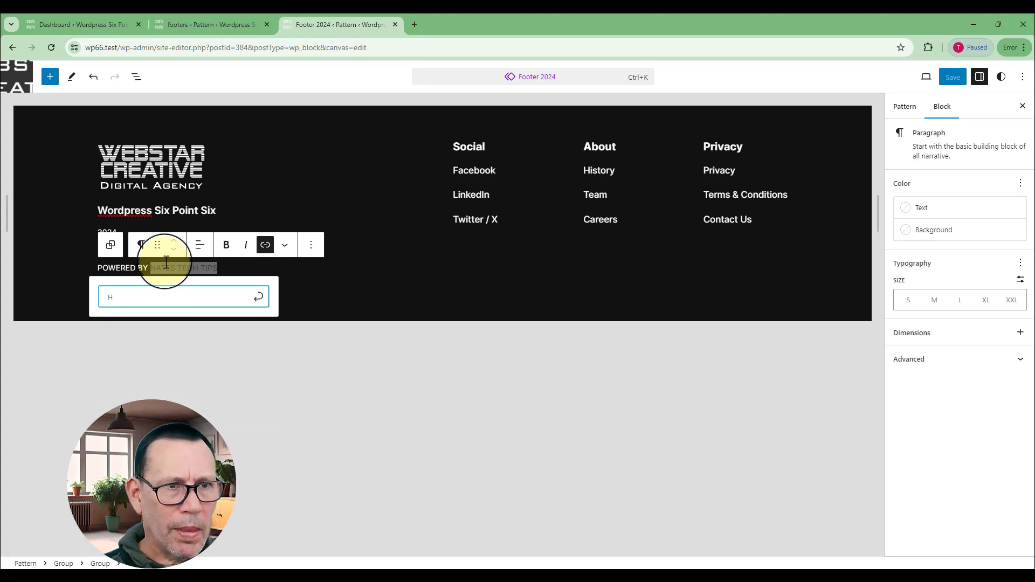
{"action": "type", "text": "ttps://webstarcreative.com"}
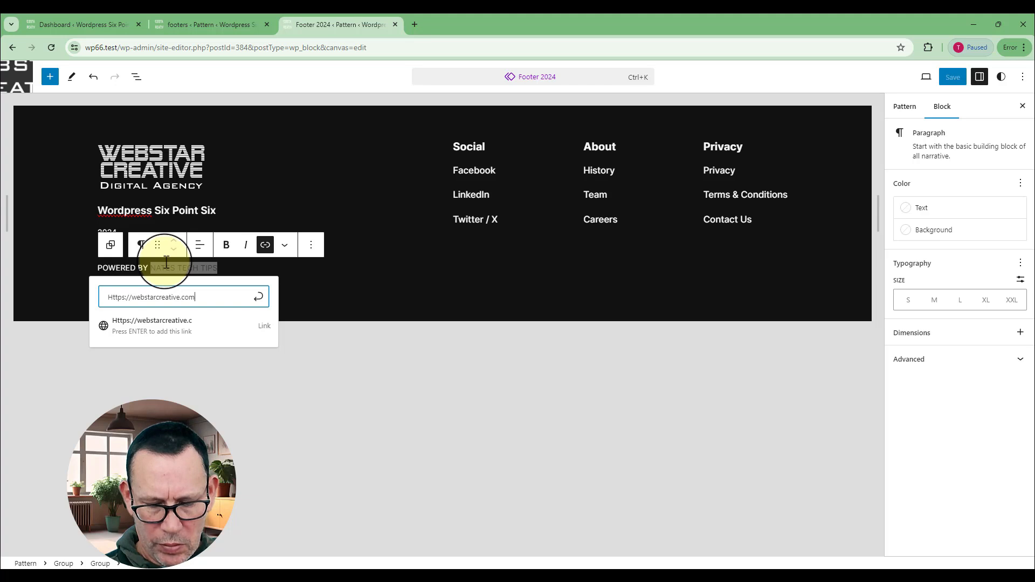
{"action": "key", "text": "Return"}
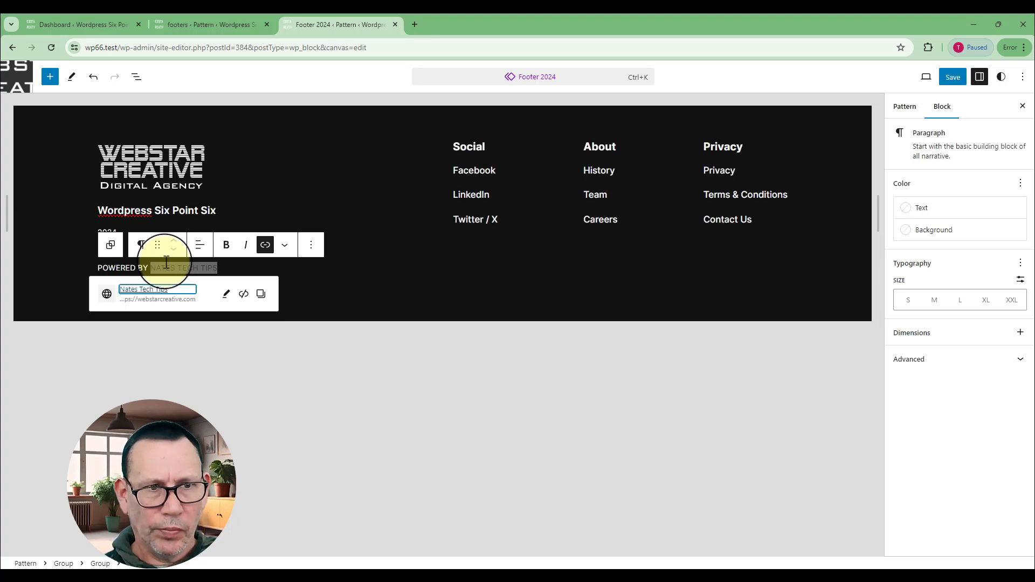
{"action": "left_click", "coordinate": [457, 280]}
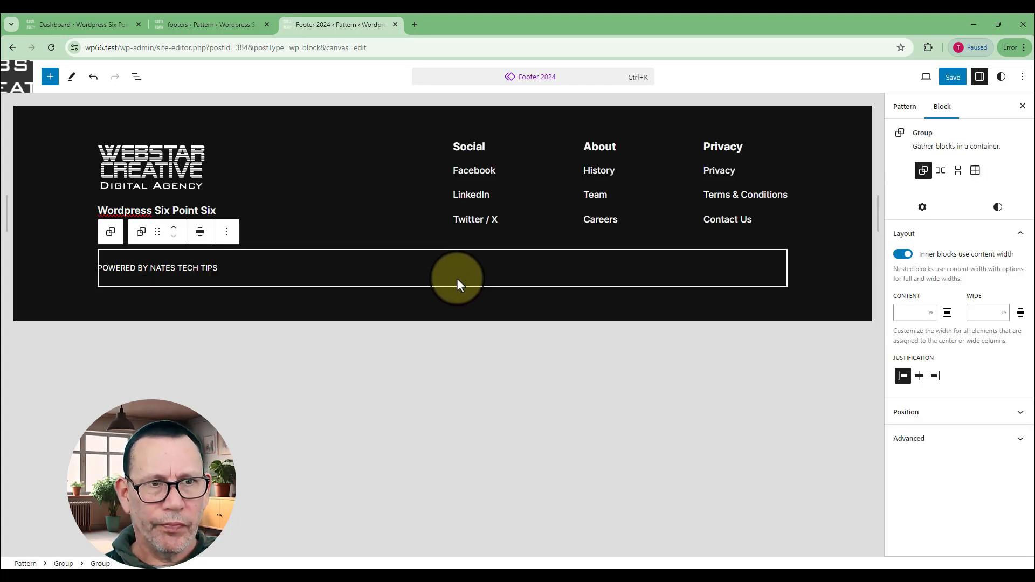
{"action": "left_click", "coordinate": [191, 270]}
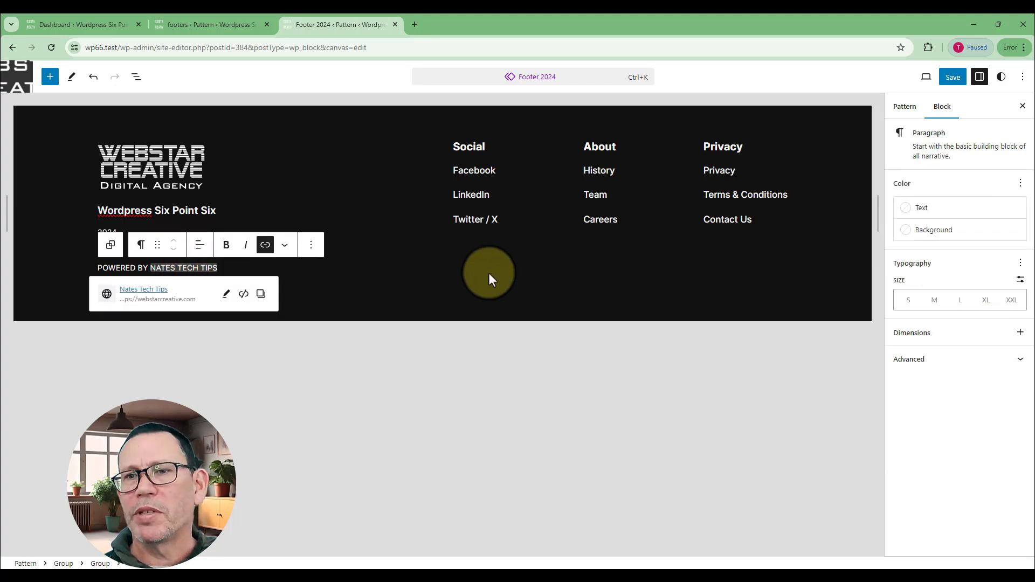
{"action": "left_click", "coordinate": [42, 189]}
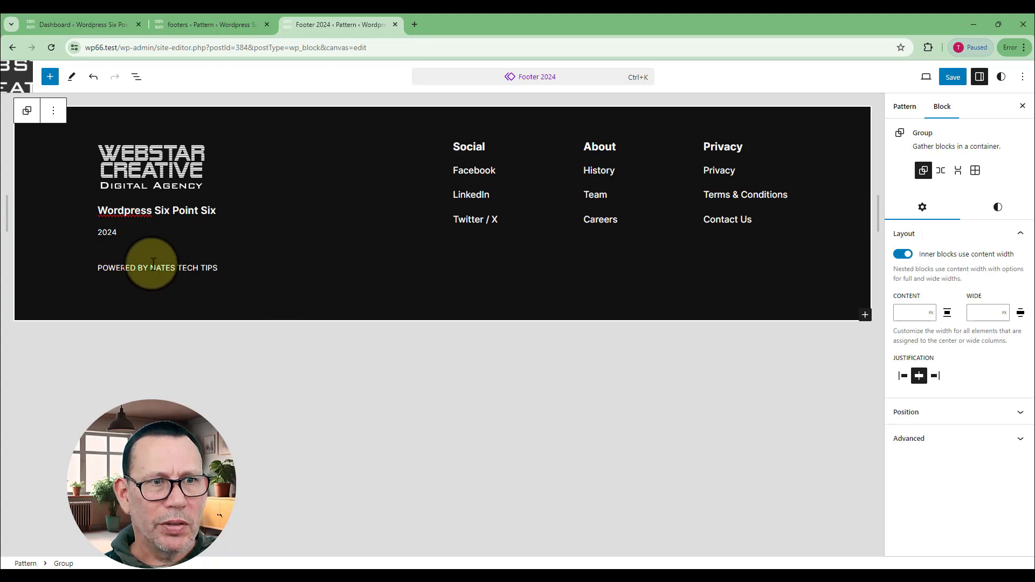
- Make the linked words "NATES TECH TIPS" in the "POWERED BY" paragraph bold
{"action": "left_click_drag", "start_coordinate": [150, 268], "coordinate": [219, 268]}
{"action": "left_click", "coordinate": [227, 246]}
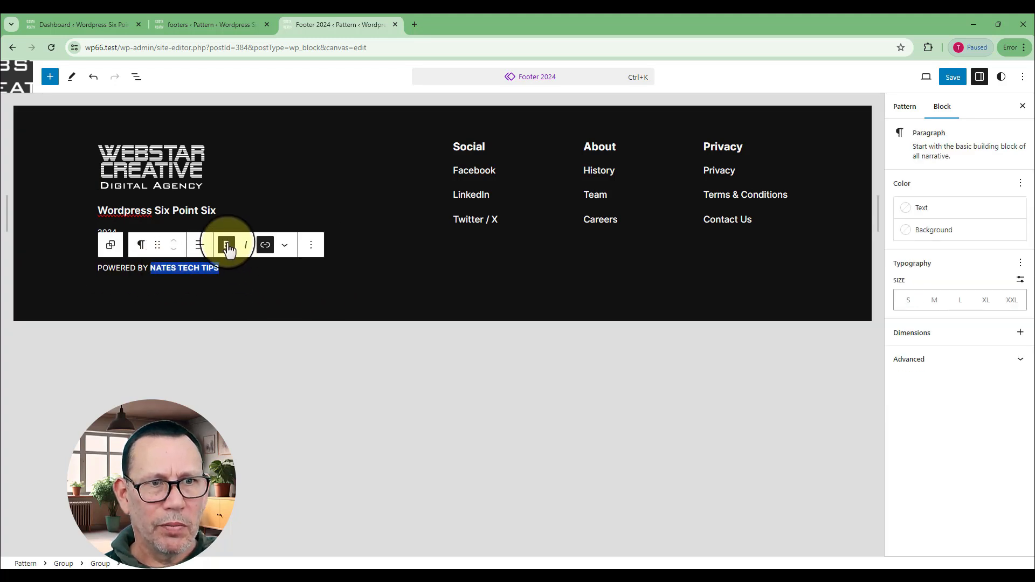
{"action": "left_click", "coordinate": [260, 299]}
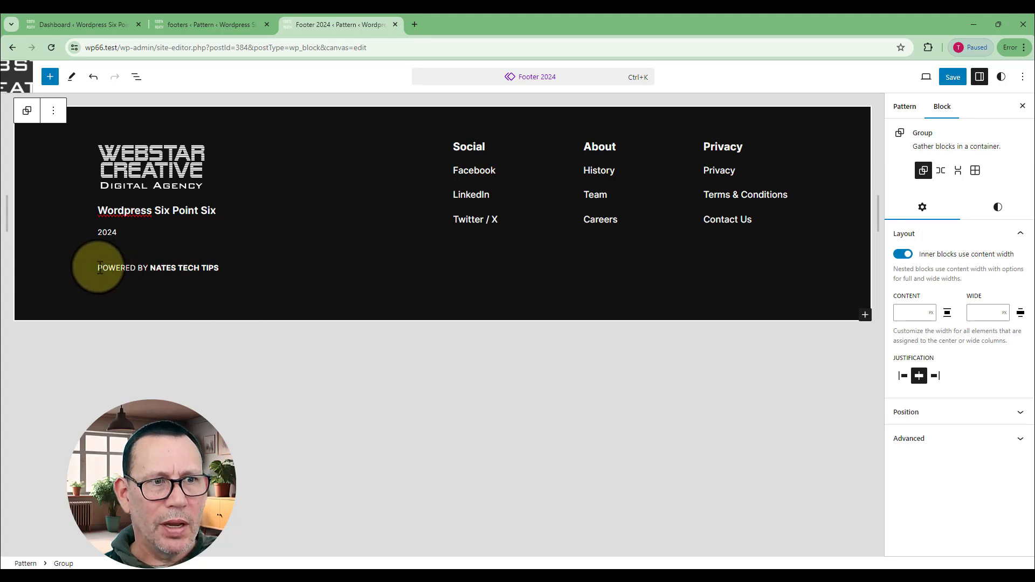
- Set the "POWERED BY NATES TECH TIPS" paragraph's text color to Accent / Three (#D8613C), save the pattern and hide the block settings
{"action": "left_click_drag", "start_coordinate": [100, 268], "coordinate": [243, 280]}
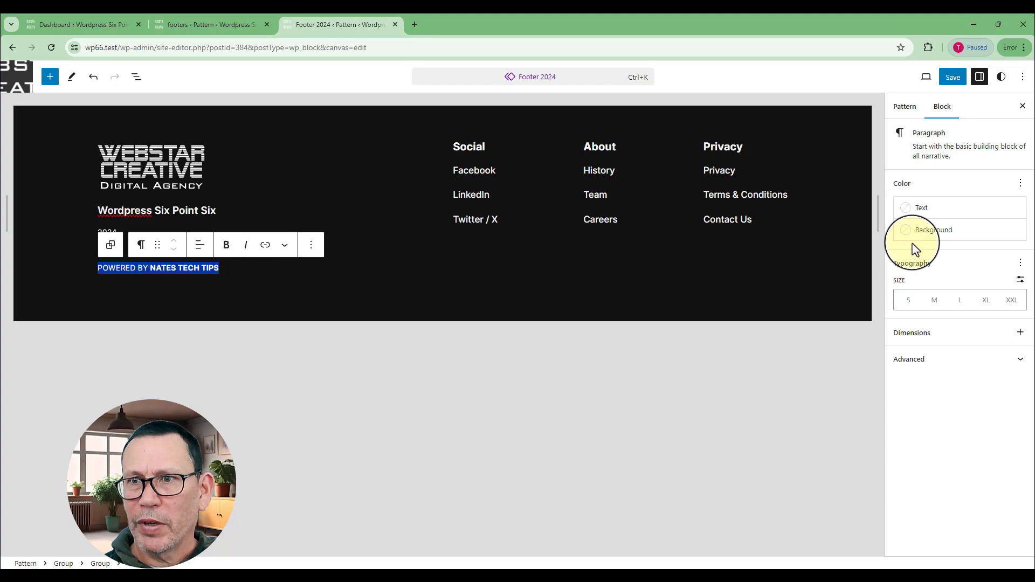
{"action": "left_click", "coordinate": [914, 211]}
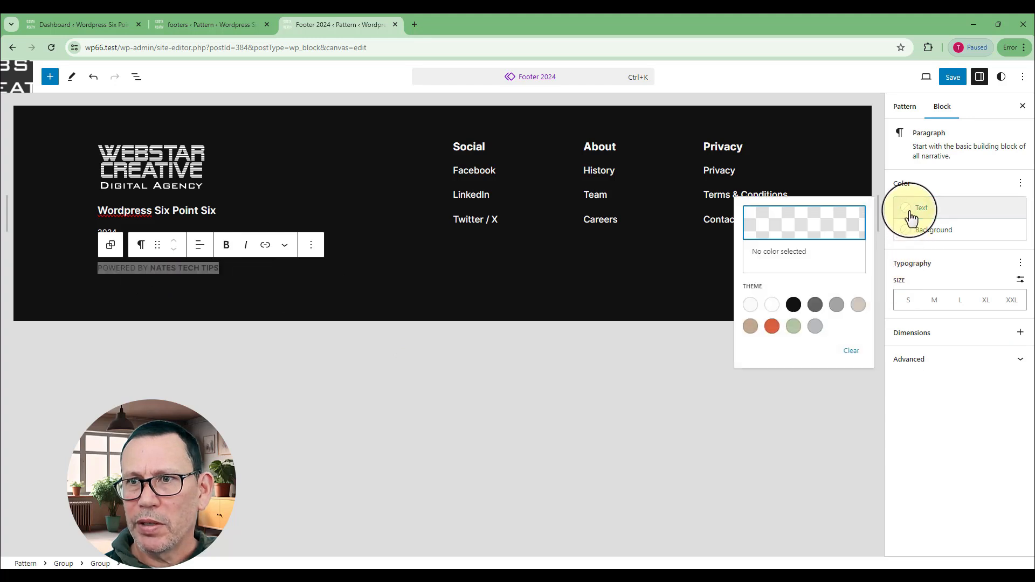
{"action": "left_click", "coordinate": [770, 328]}
{"action": "left_click", "coordinate": [784, 231]}
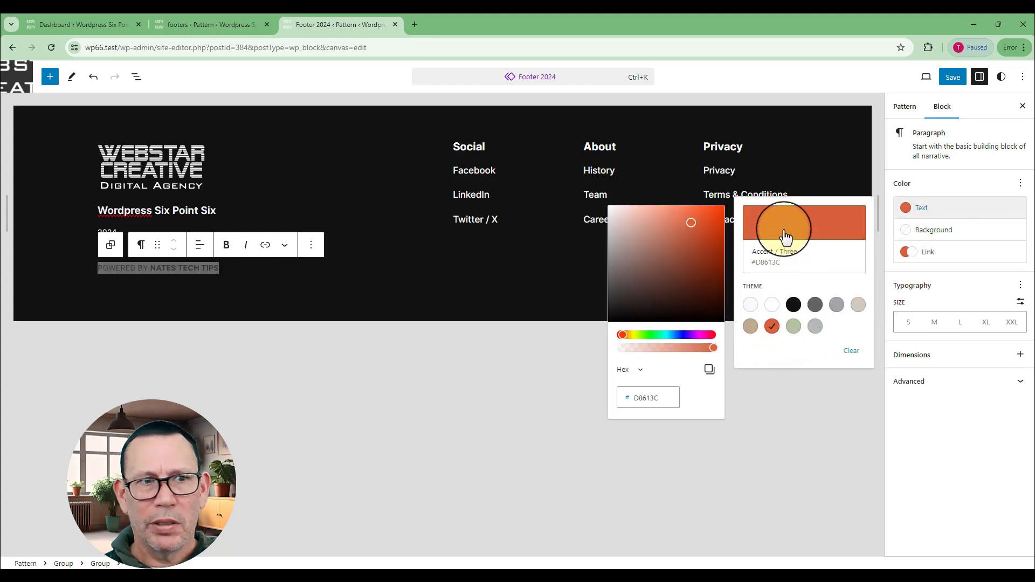
{"action": "left_click", "coordinate": [462, 312]}
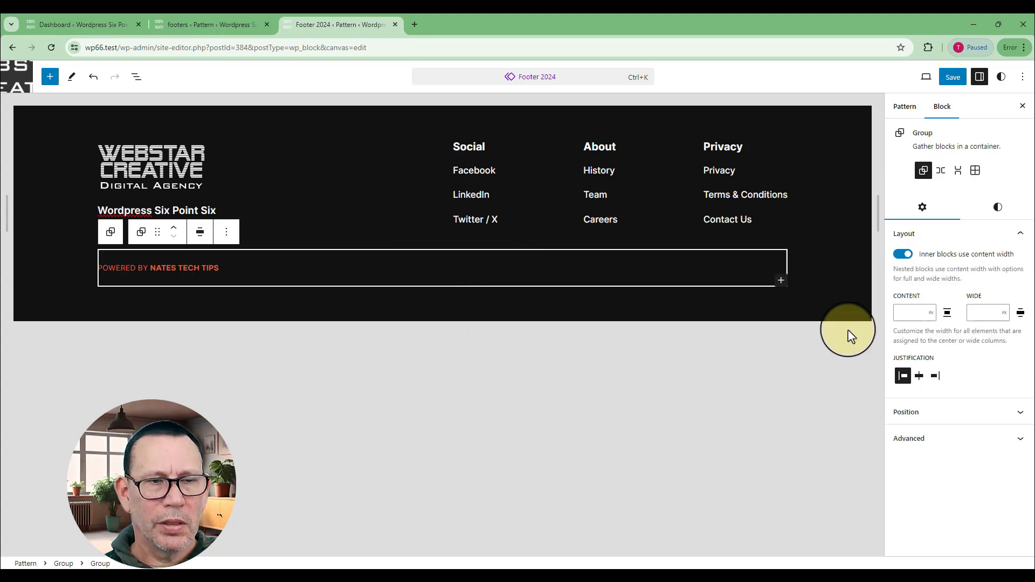
{"action": "left_click", "coordinate": [953, 77]}
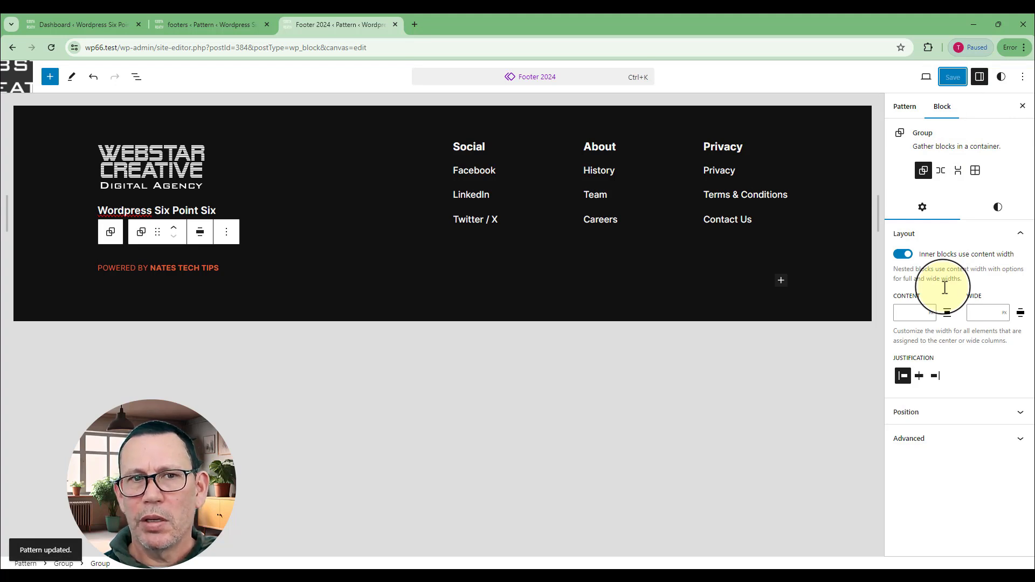
{"action": "left_click", "coordinate": [45, 124]}
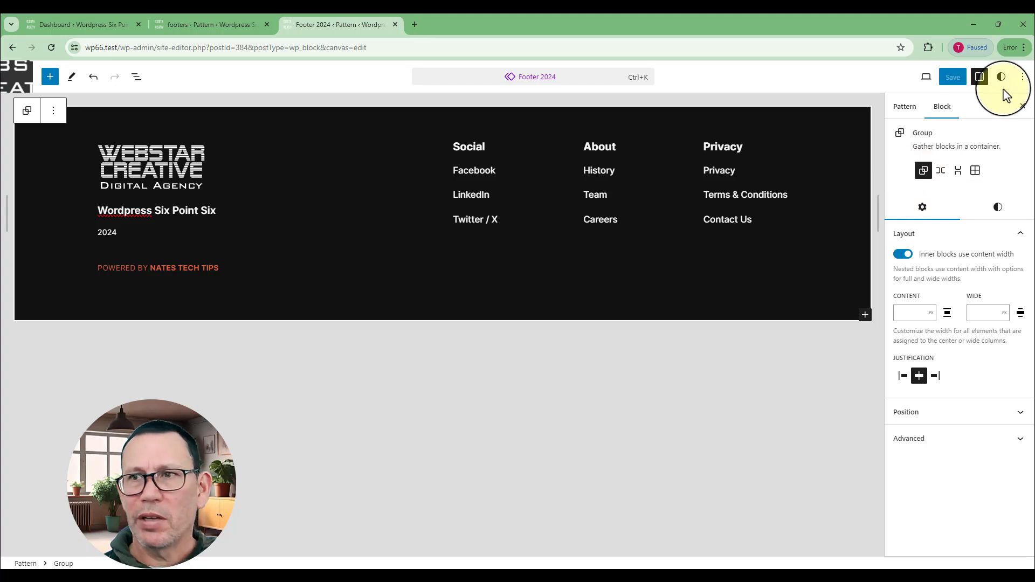
{"action": "left_click", "coordinate": [1022, 108]}
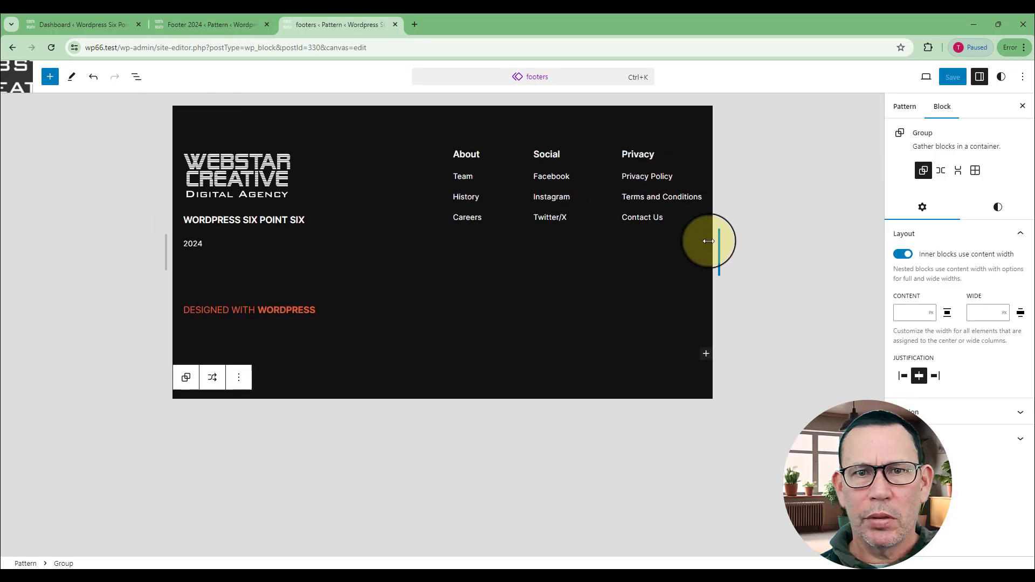
- Check how the footers pattern adapts by narrowing its canvas to phone width, then widening it again and hiding the block settings
{"action": "left_click_drag", "start_coordinate": [709, 240], "coordinate": [512, 241]}
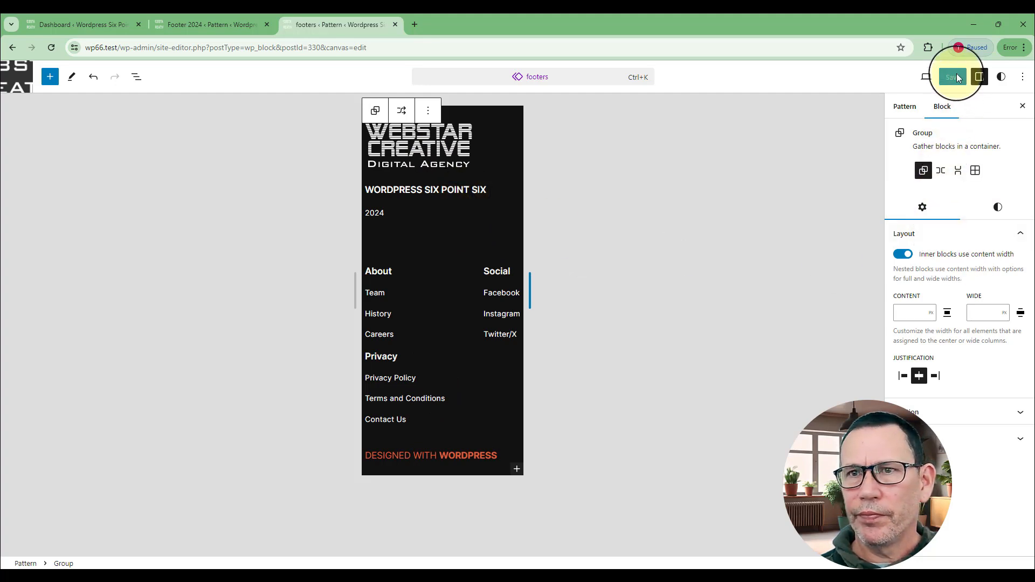
{"action": "left_click_drag", "start_coordinate": [533, 295], "coordinate": [1017, 334]}
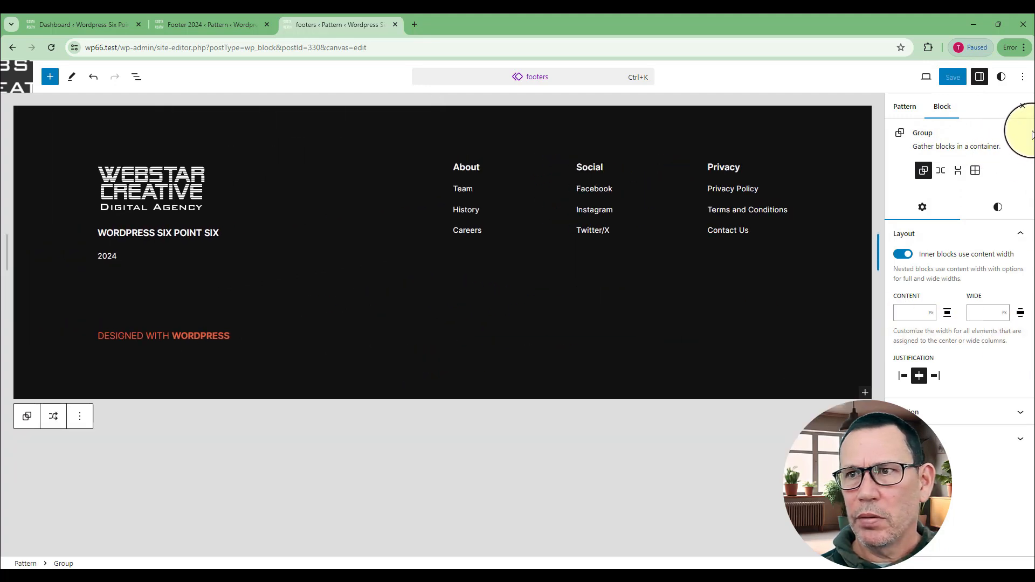
{"action": "left_click", "coordinate": [1022, 105]}
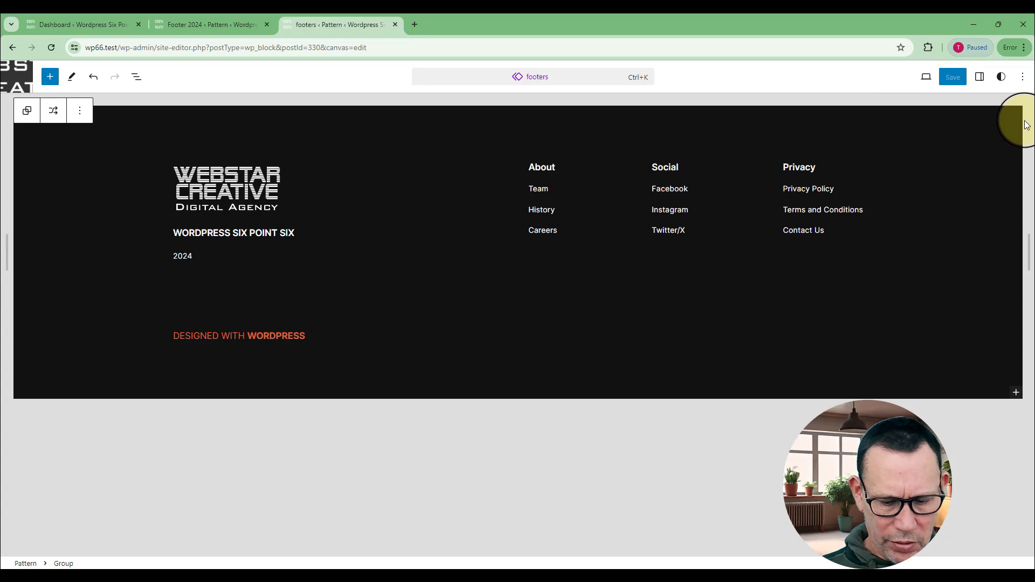
- Preview the footers pattern in the browser's device emulation as iPhone 14 Pro Max and Samsung Galaxy S20 Ultra, then close the developer tools
{"action": "key", "text": "ctrl+shift+i"}
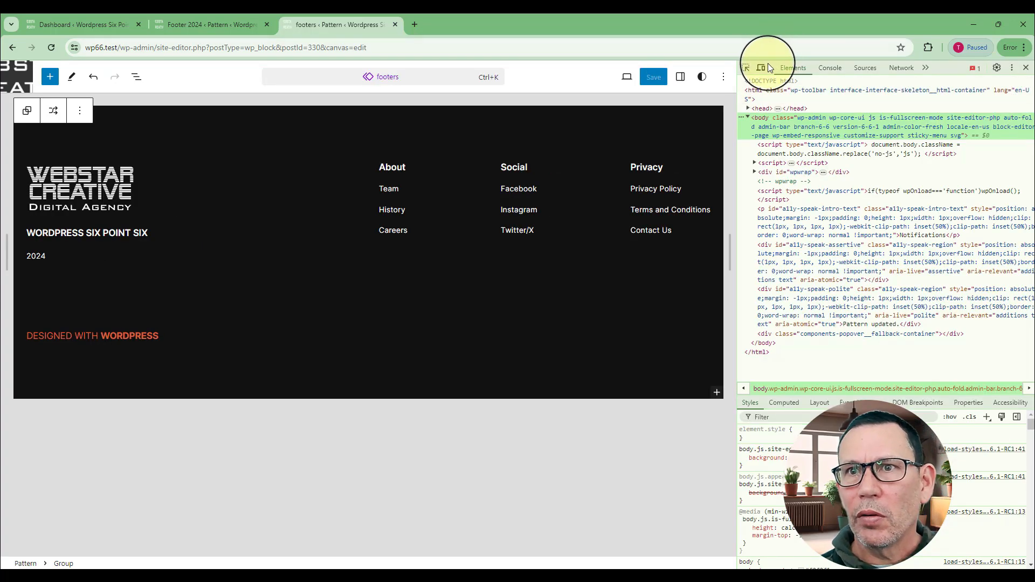
{"action": "left_click", "coordinate": [760, 67]}
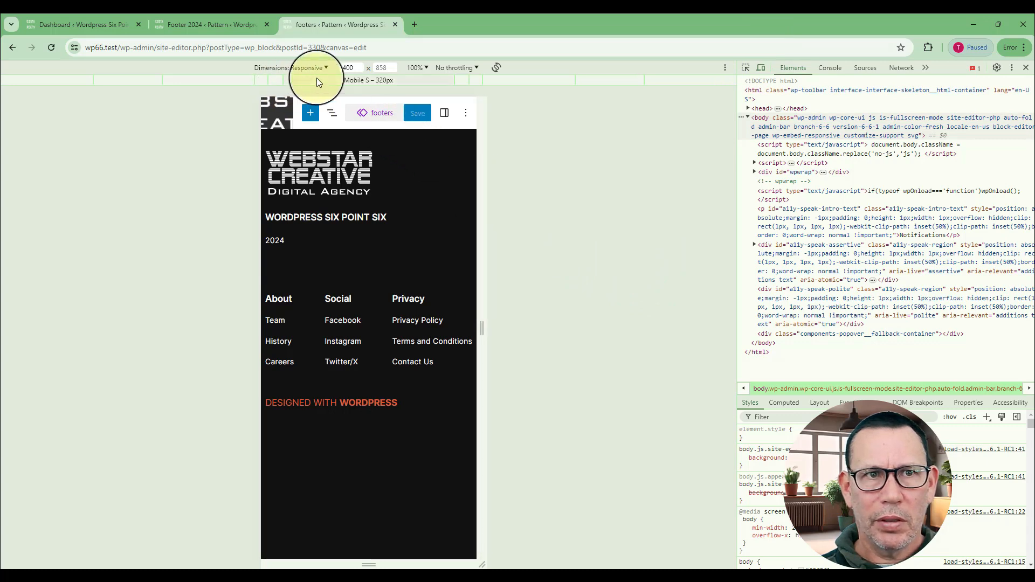
{"action": "left_click", "coordinate": [327, 68]}
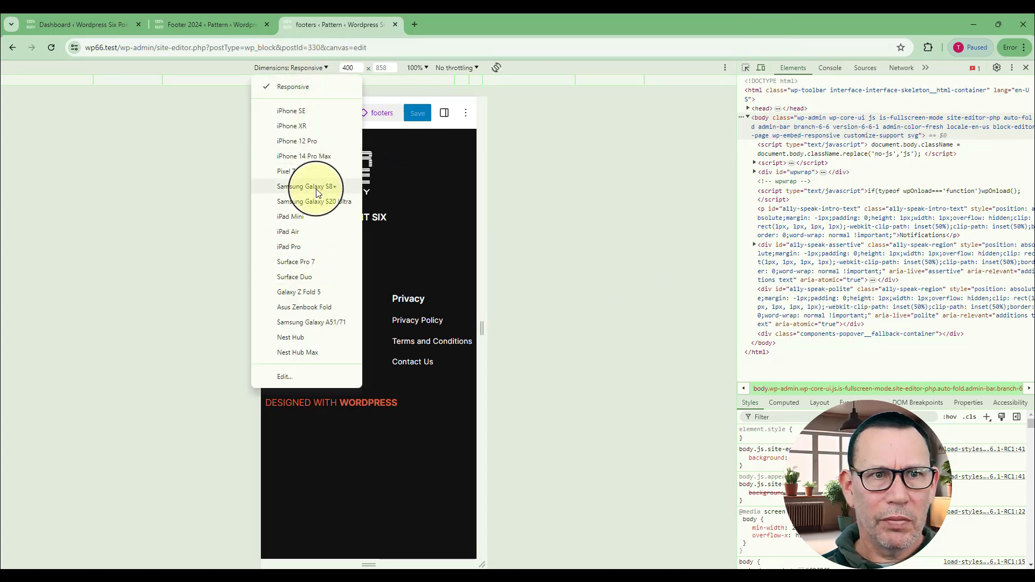
{"action": "left_click", "coordinate": [315, 157]}
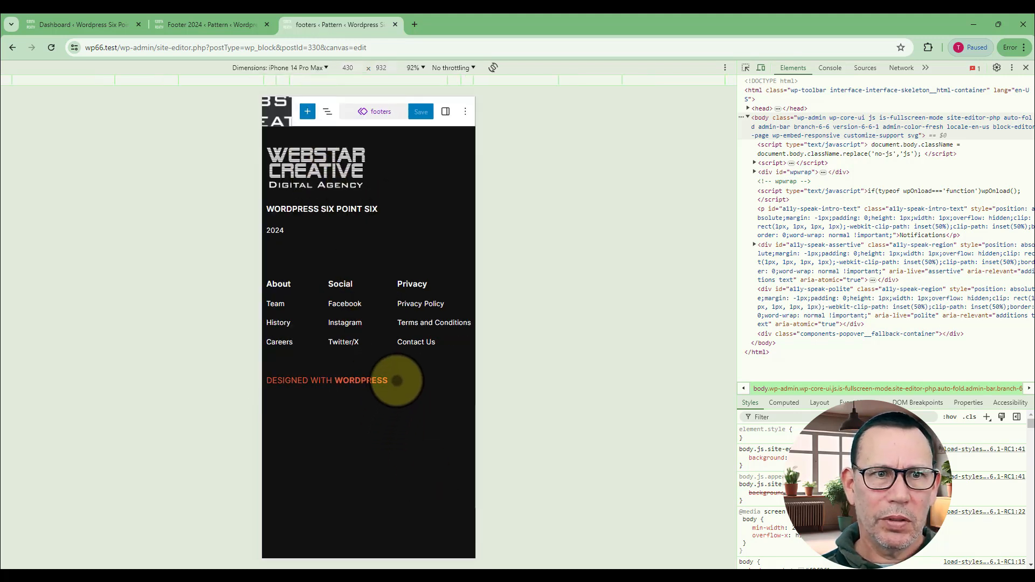
{"action": "left_click", "coordinate": [324, 68]}
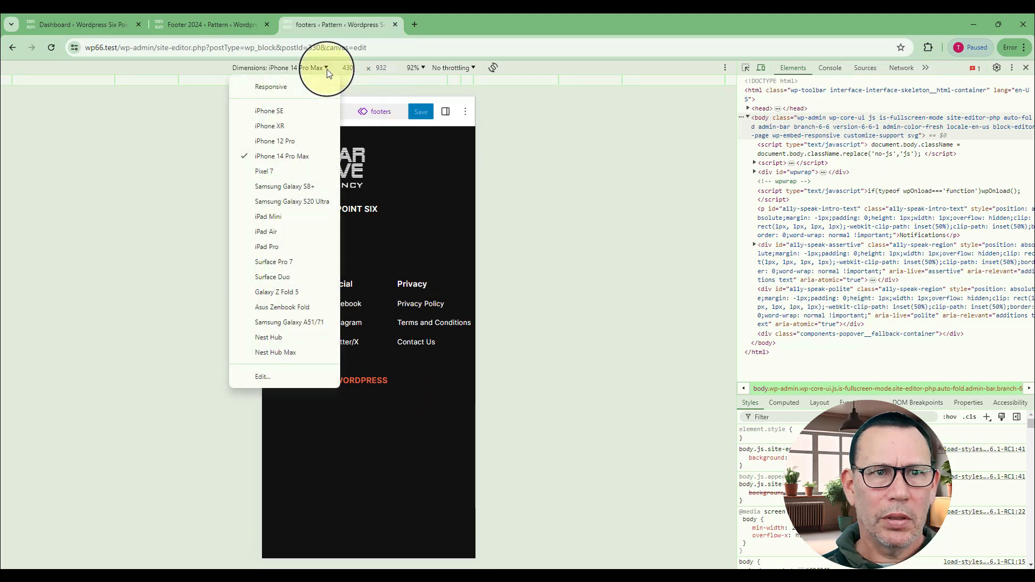
{"action": "left_click", "coordinate": [311, 202]}
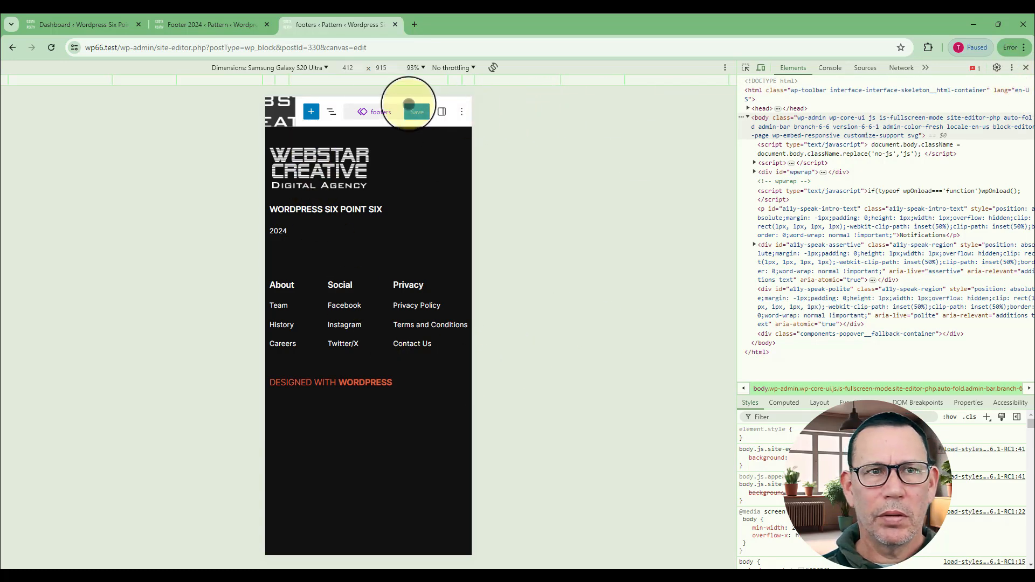
{"action": "left_click", "coordinate": [1025, 68]}
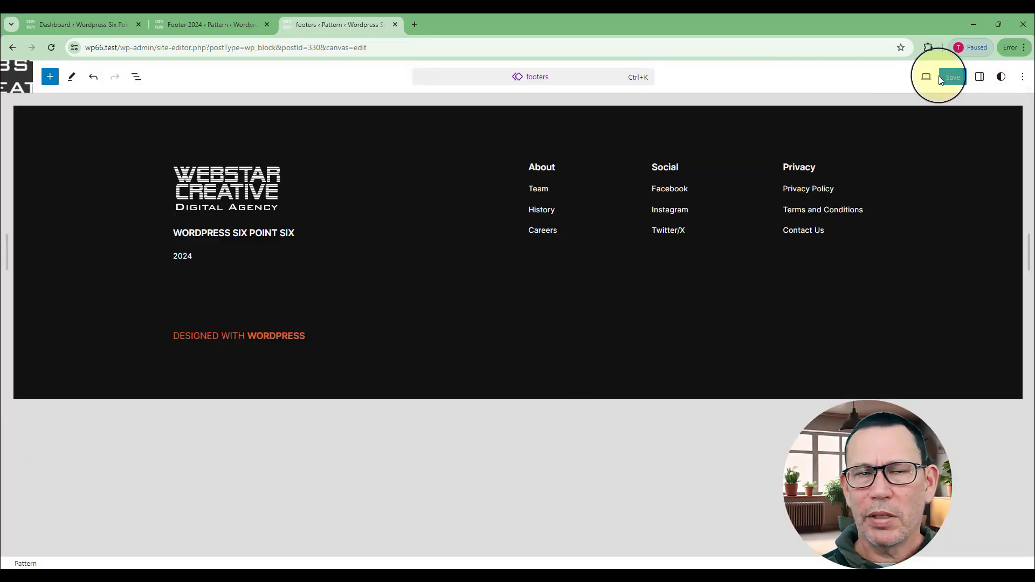